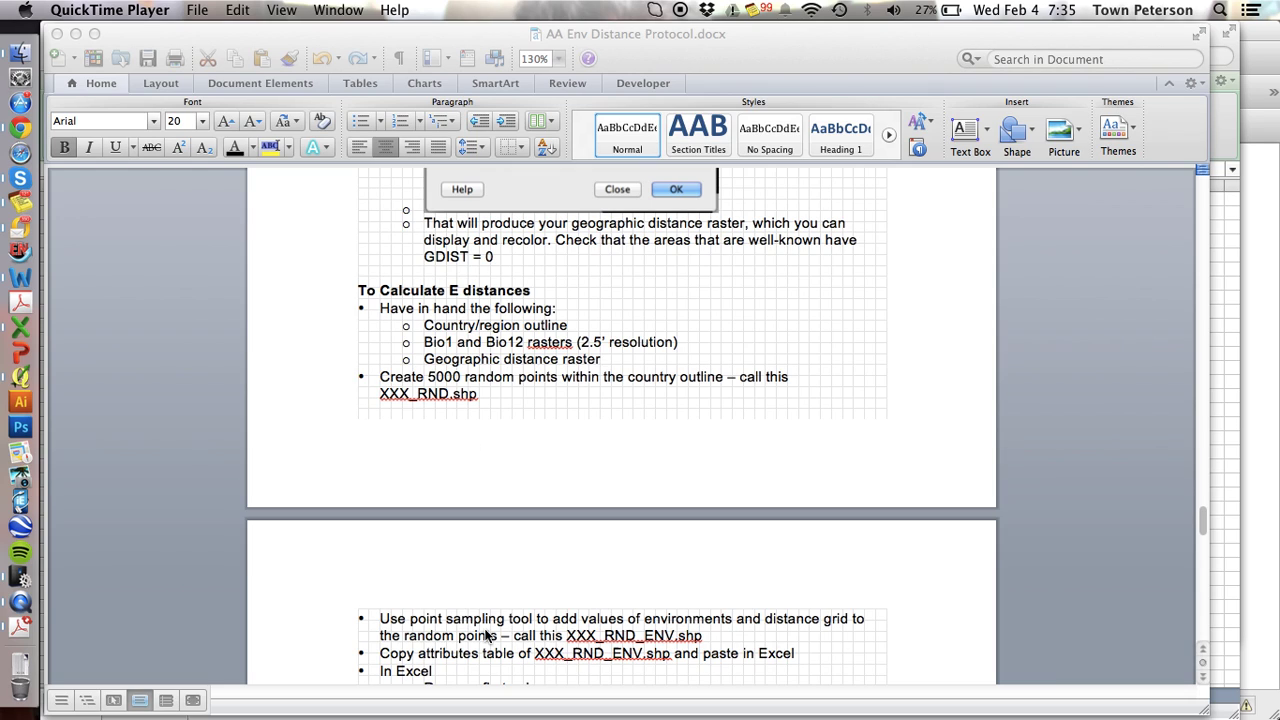
Review the tutorial's instructions on copying the attribute table into a new sheet
triple_click(417, 656)
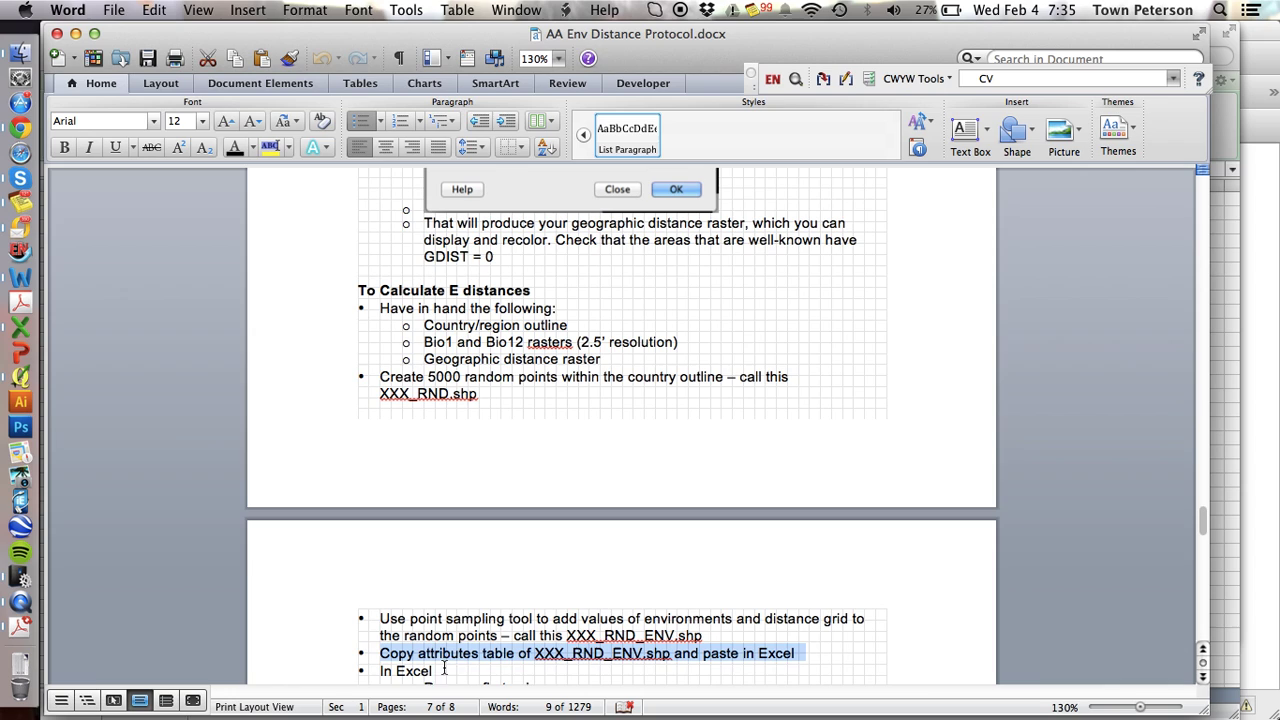
click(453, 672)
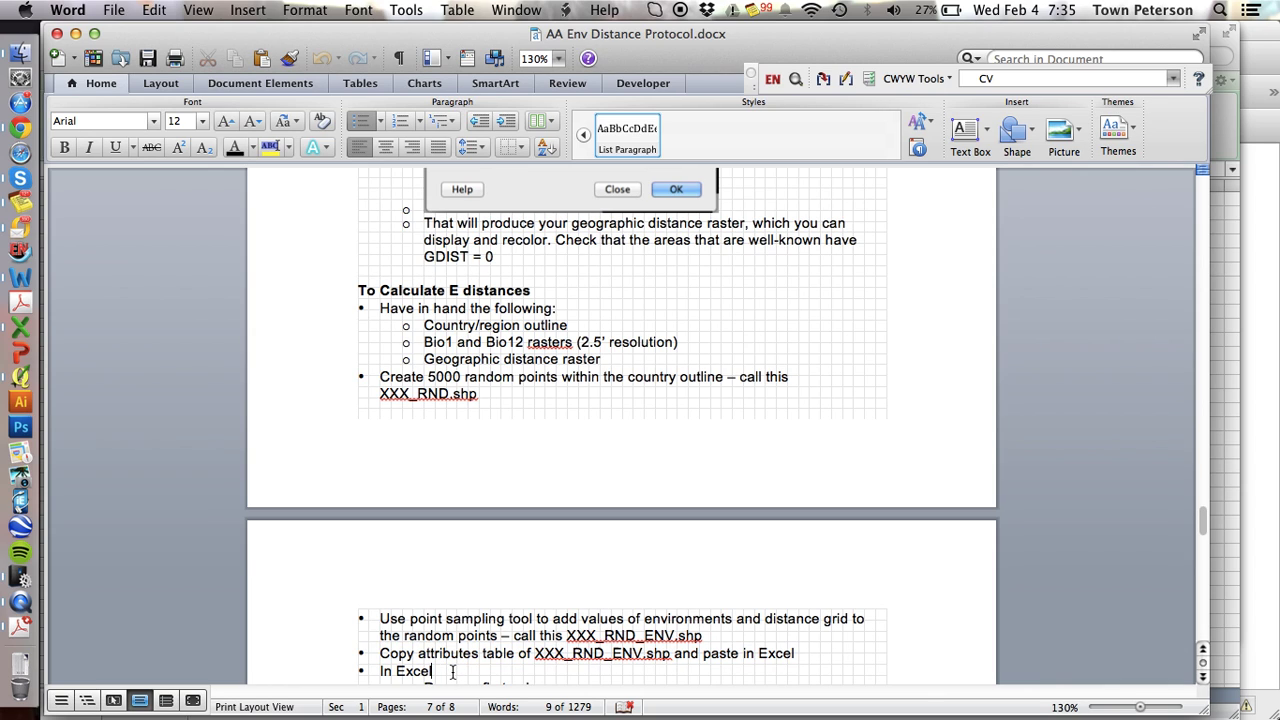
scroll(453, 672, down, 10)
scroll(453, 672, down, 2)
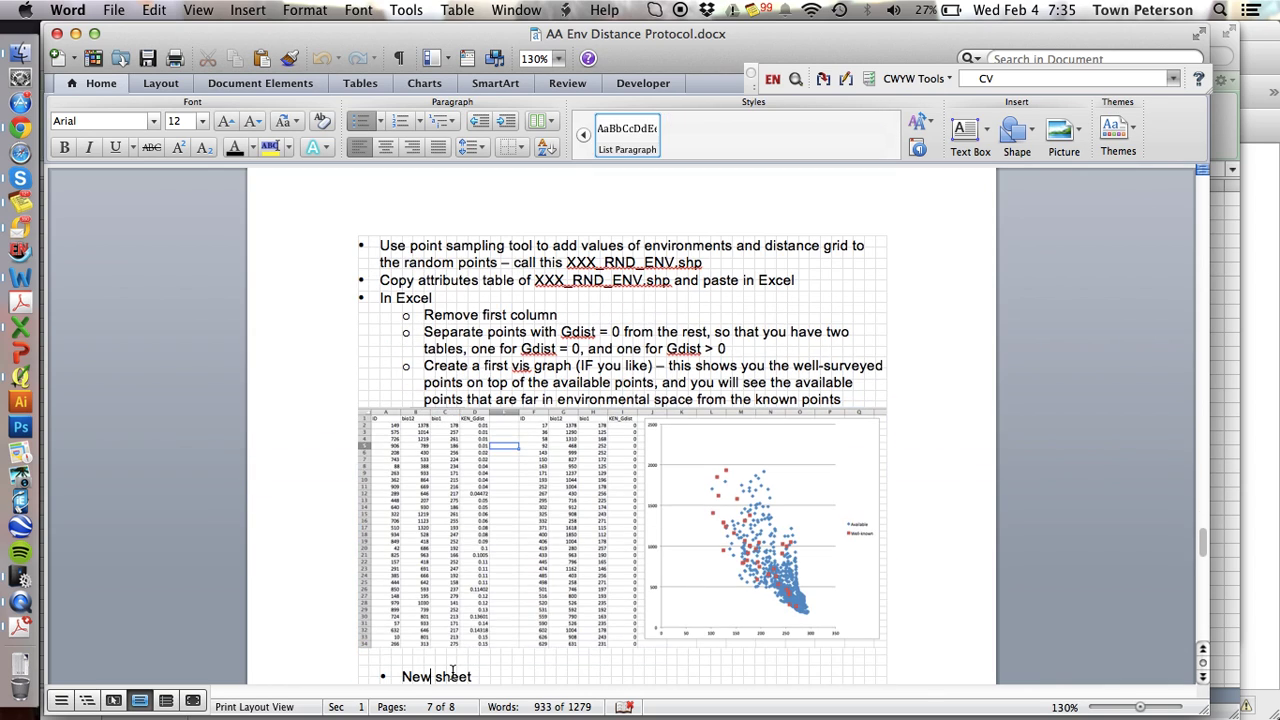
click(450, 673)
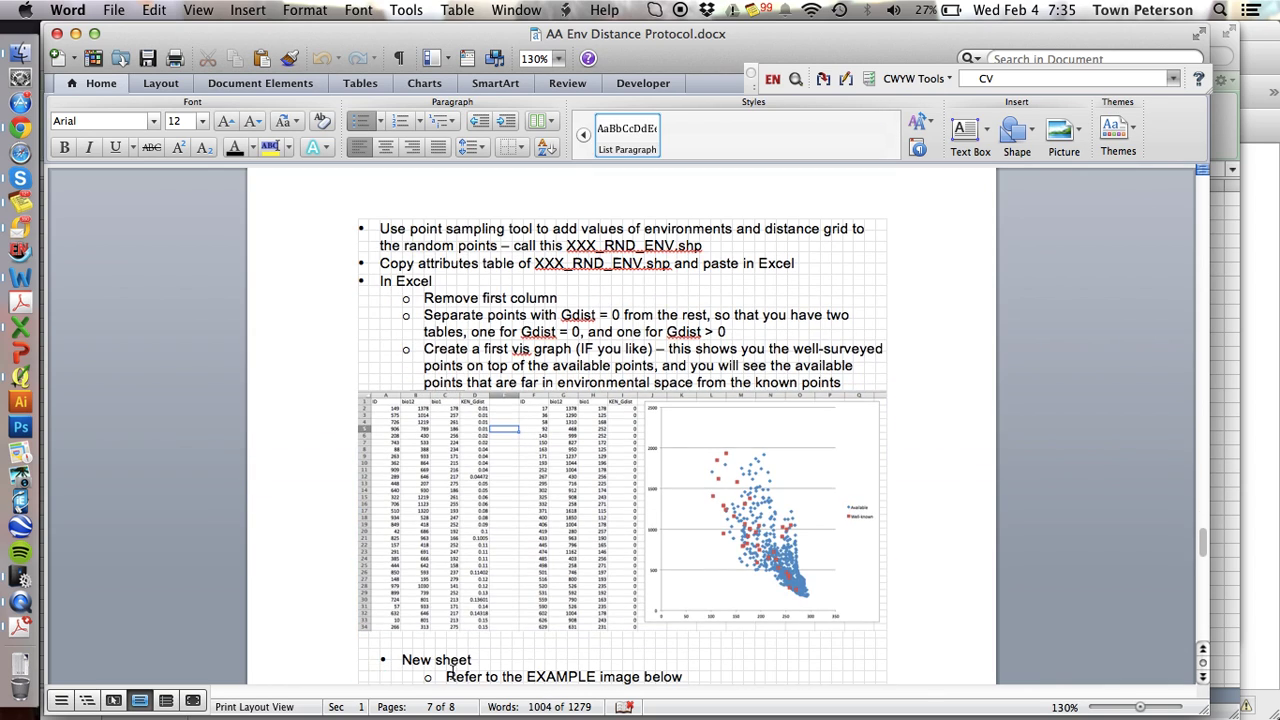
Close the GHA_RND_ENVs attribute table in QGIS and return to demo.xlsx in Excel
click(21, 377)
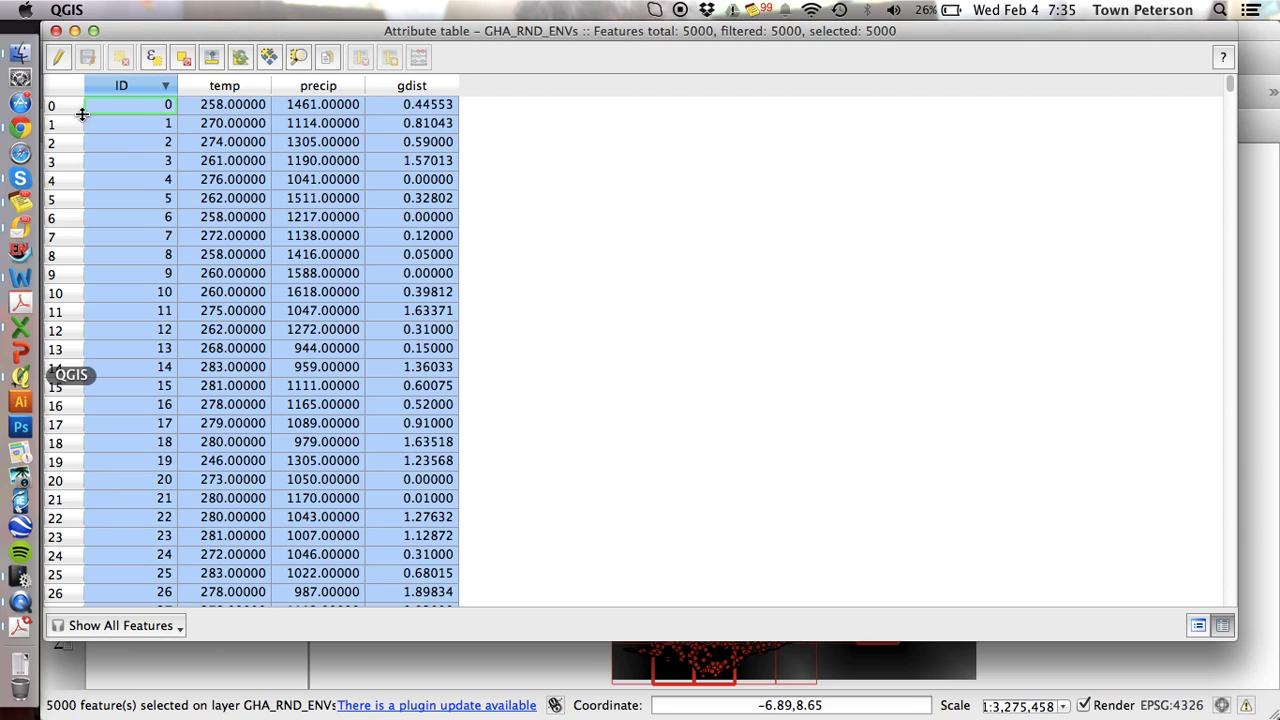
click(56, 31)
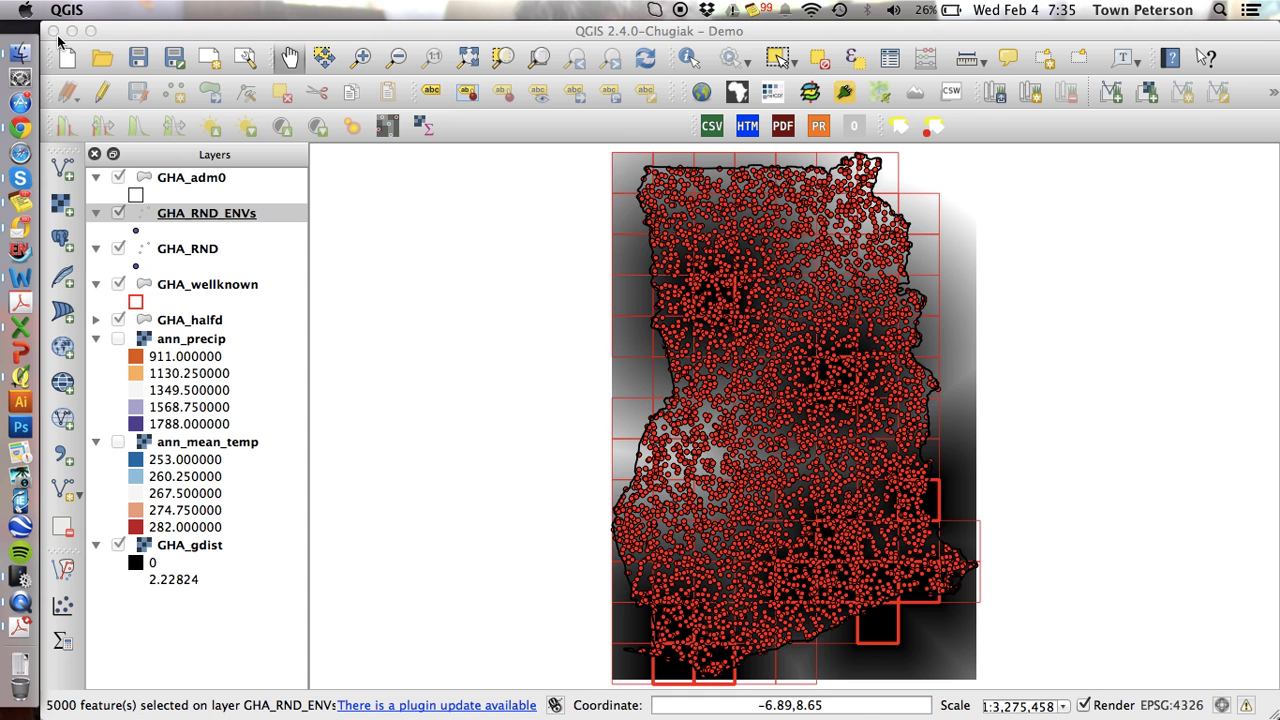
click(20, 326)
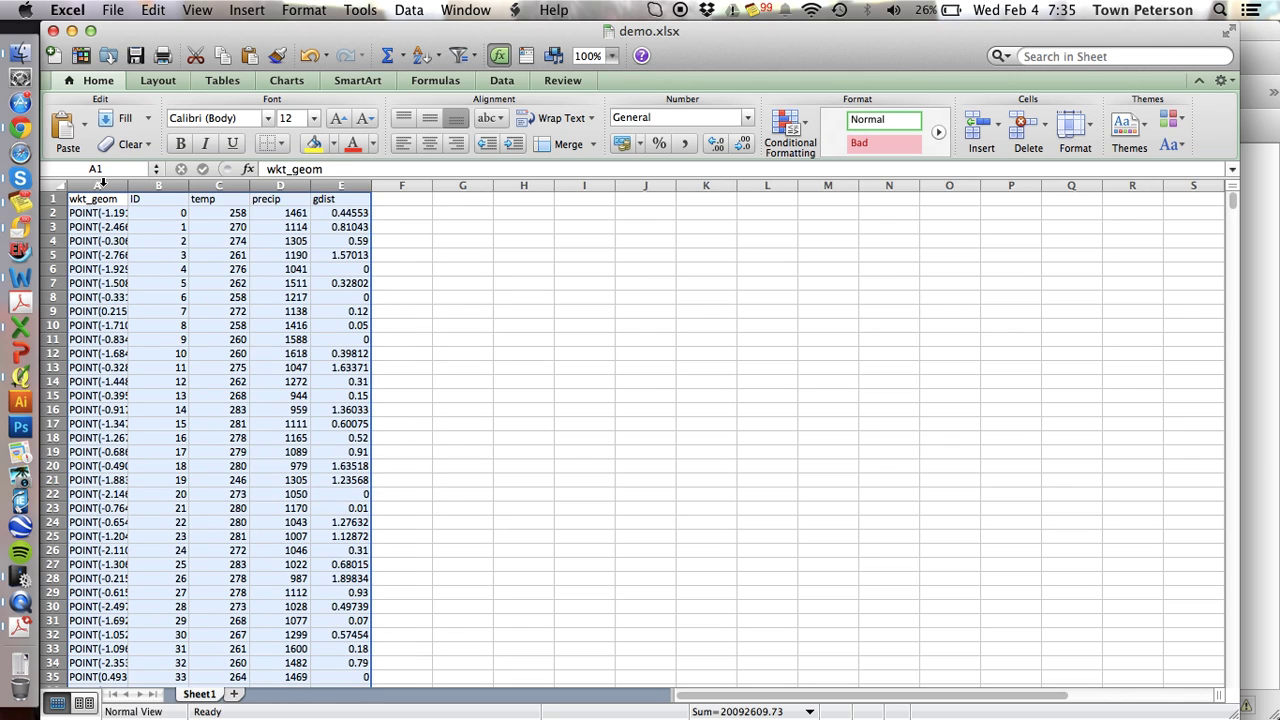
Delete the wkt_geom column from the table
click(98, 185)
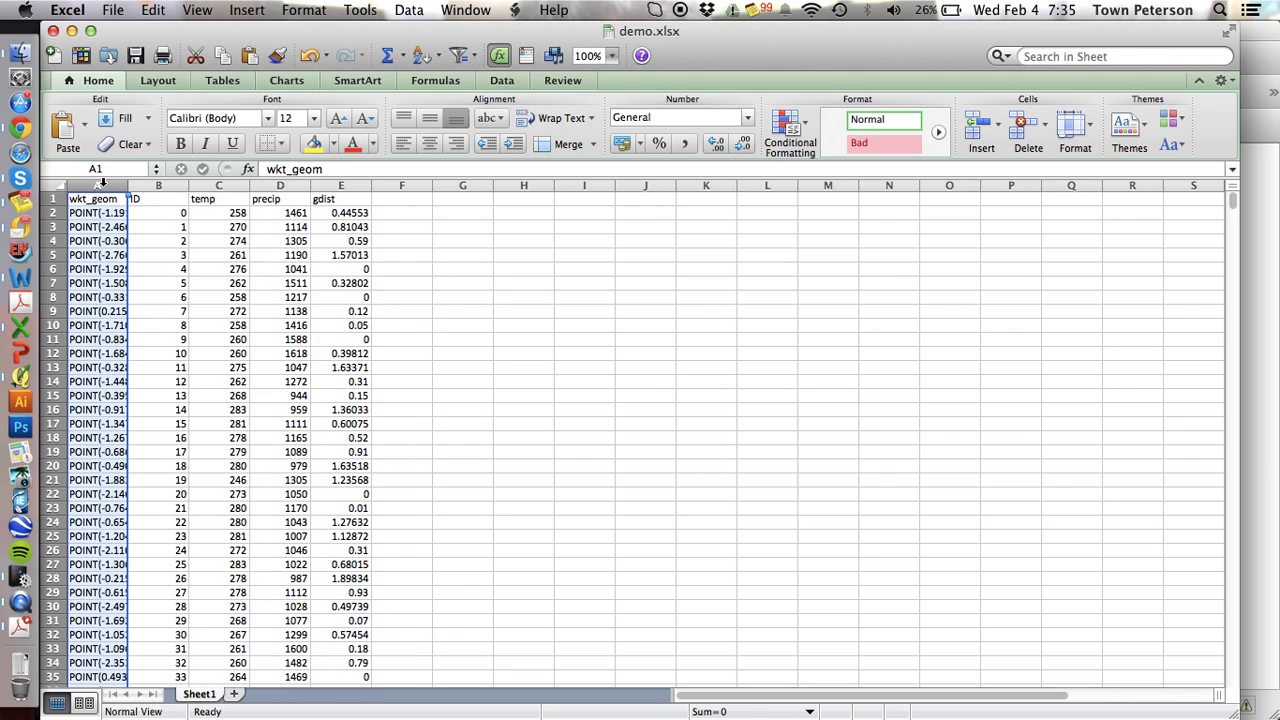
click(1012, 130)
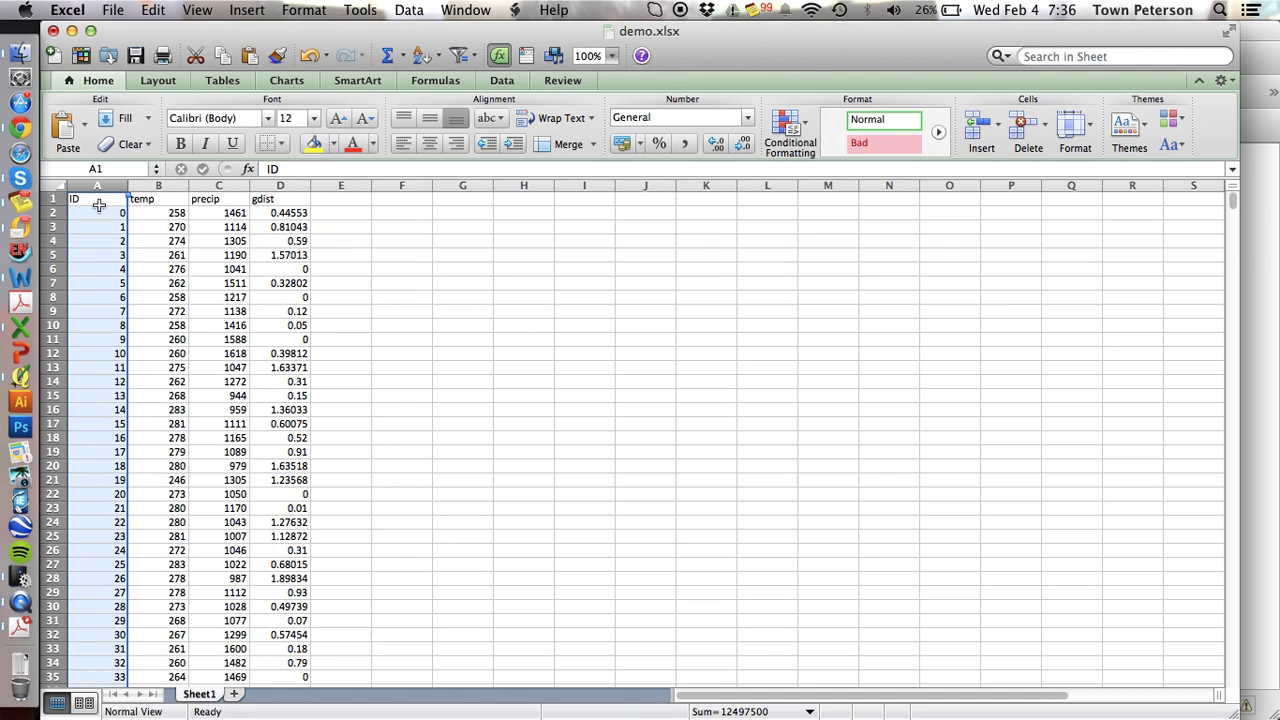
click(99, 200)
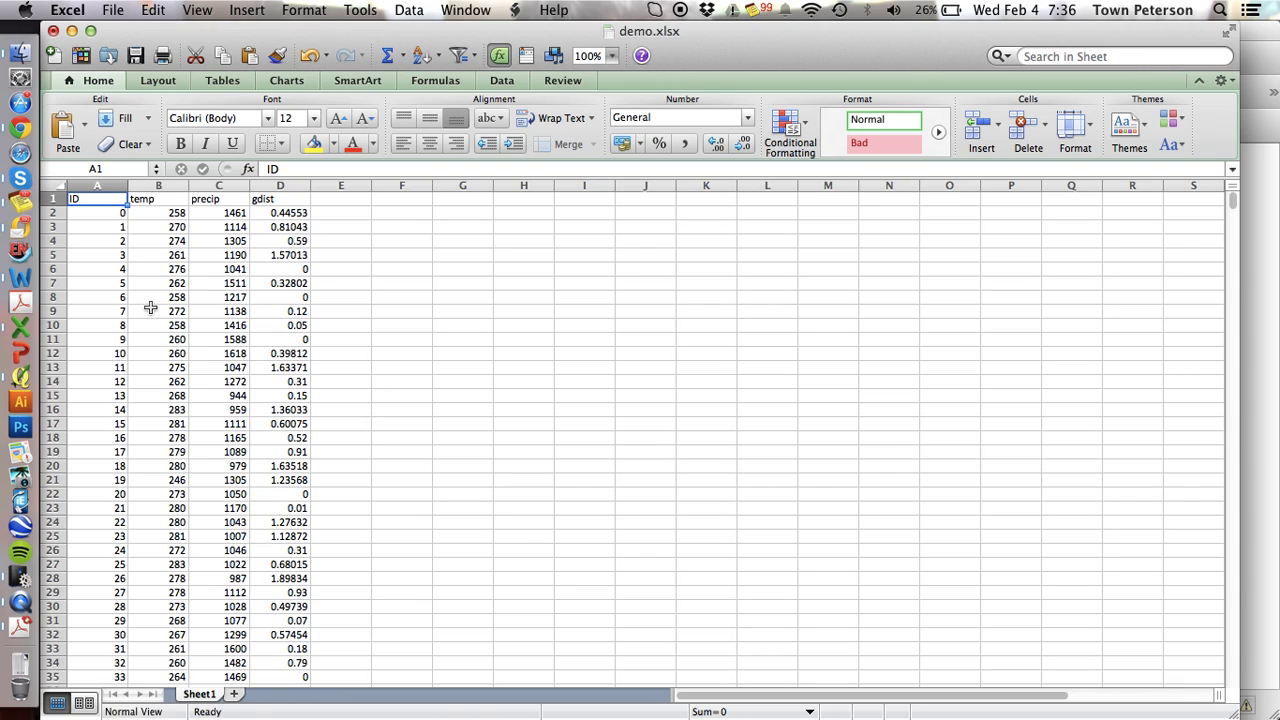
Sort the rows by gdist in descending order
key(Right)
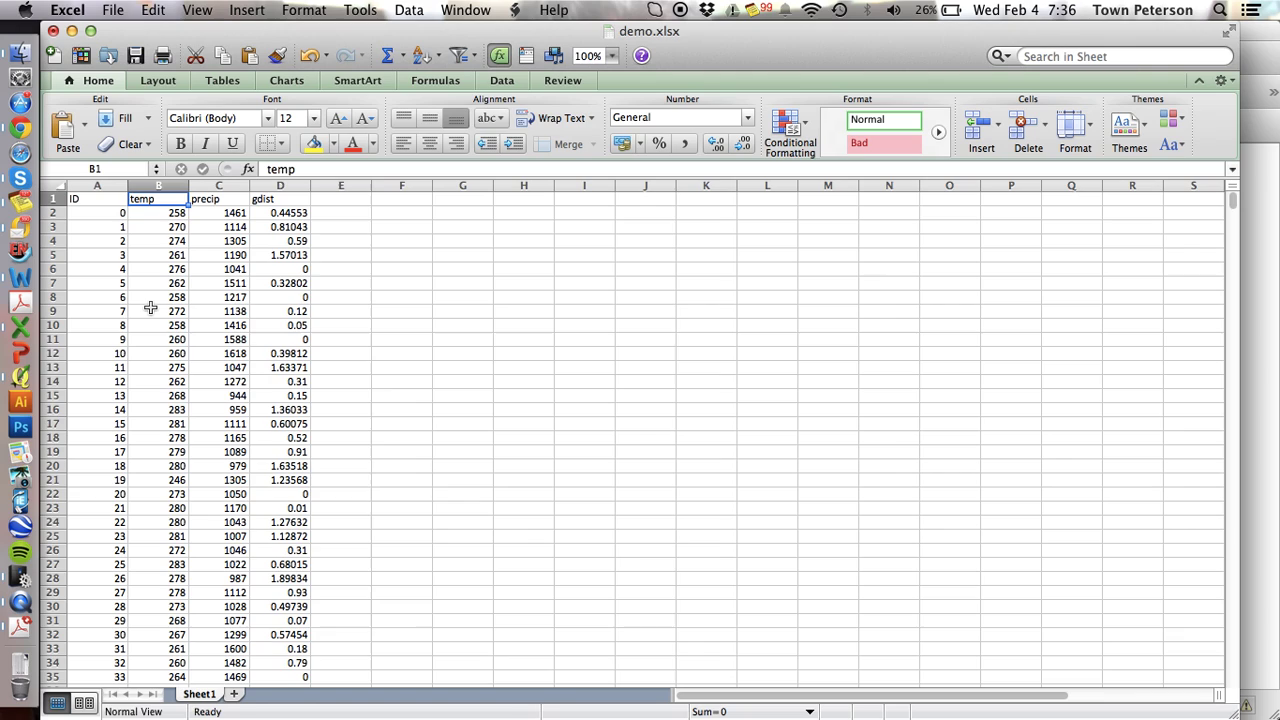
key(Right)
key(Right)
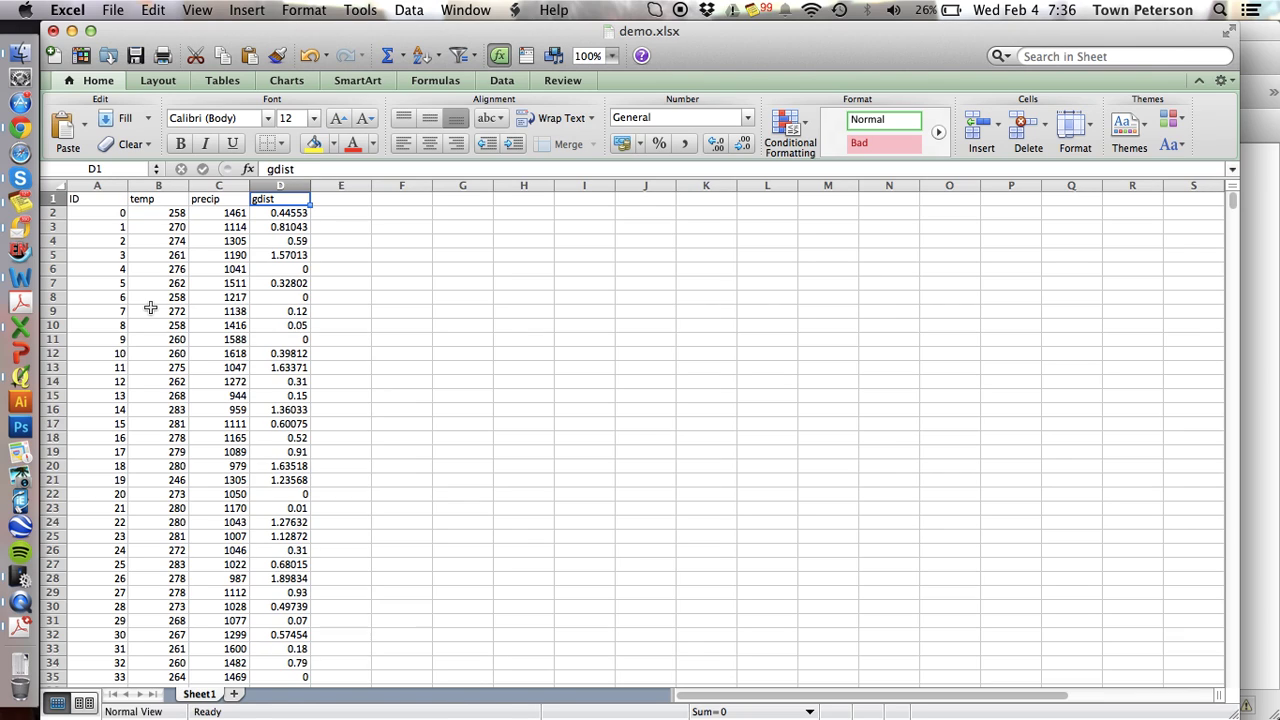
key(Down)
key(Down)
key(Down)
key(Down)
key(Down)
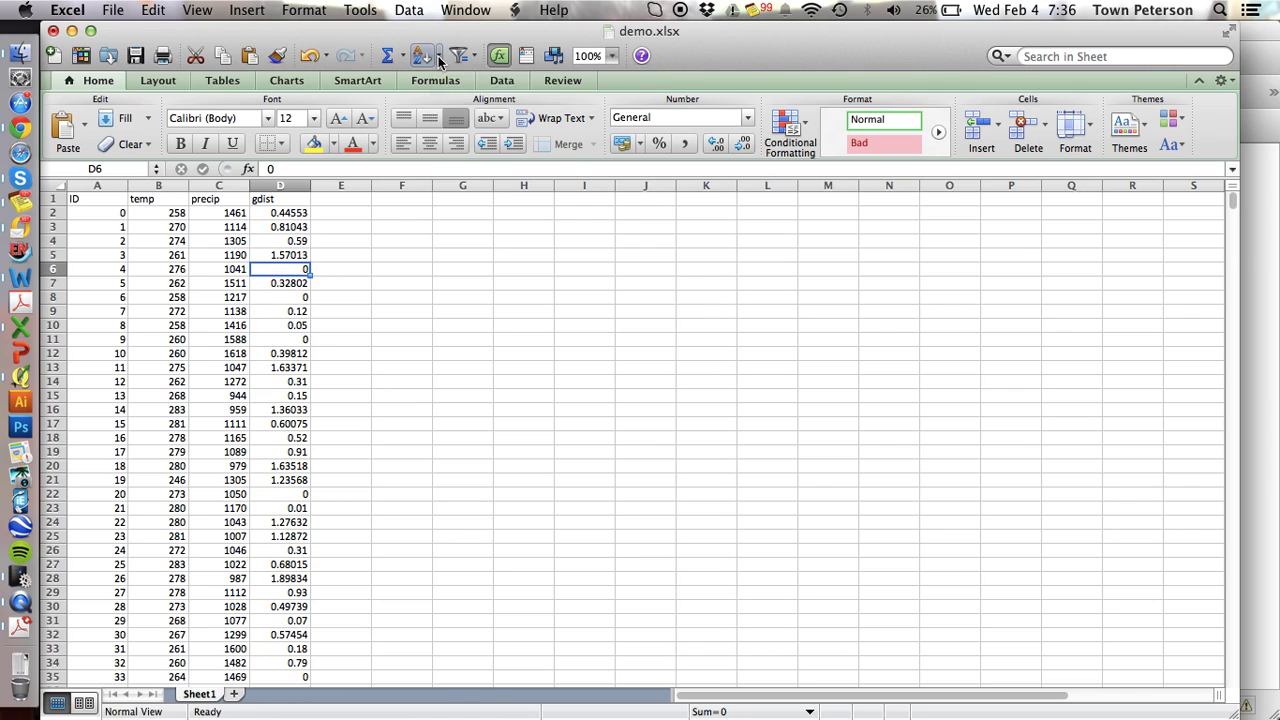
click(438, 58)
click(446, 102)
Select the whole table A1:D5001 and copy it
key(super+Down)
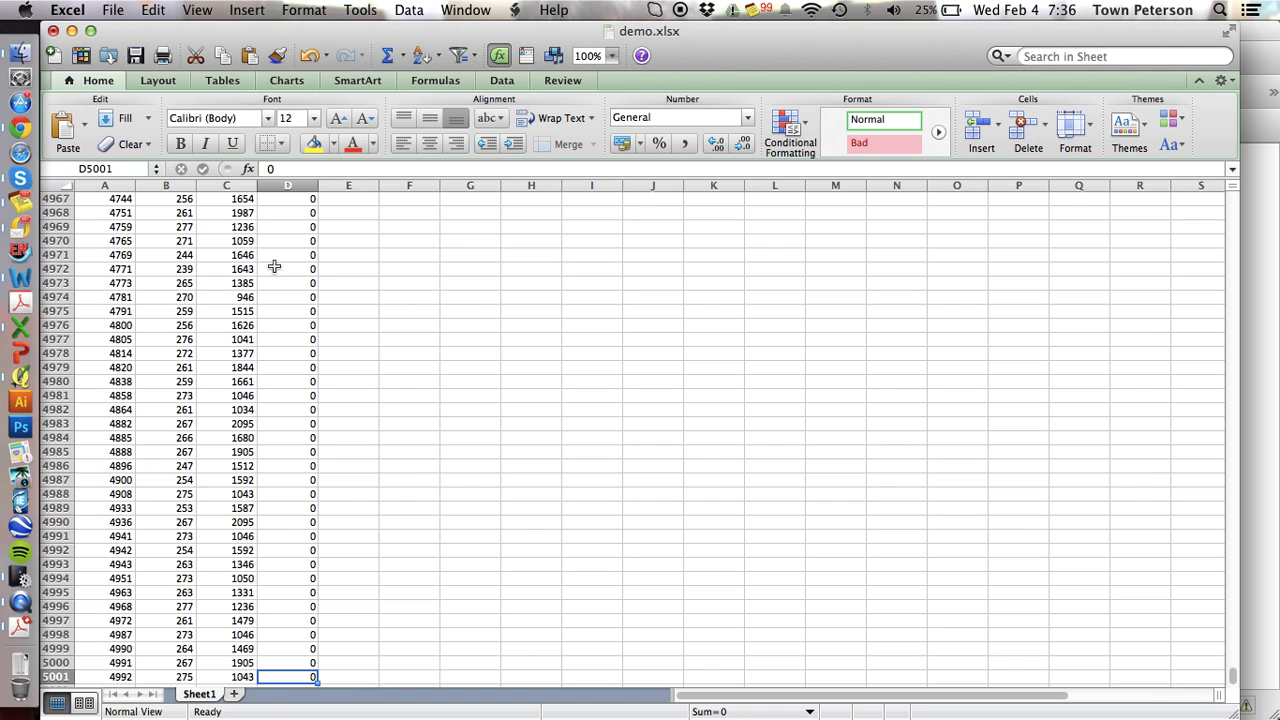
key(shift+super+Left)
key(shift+super+Up)
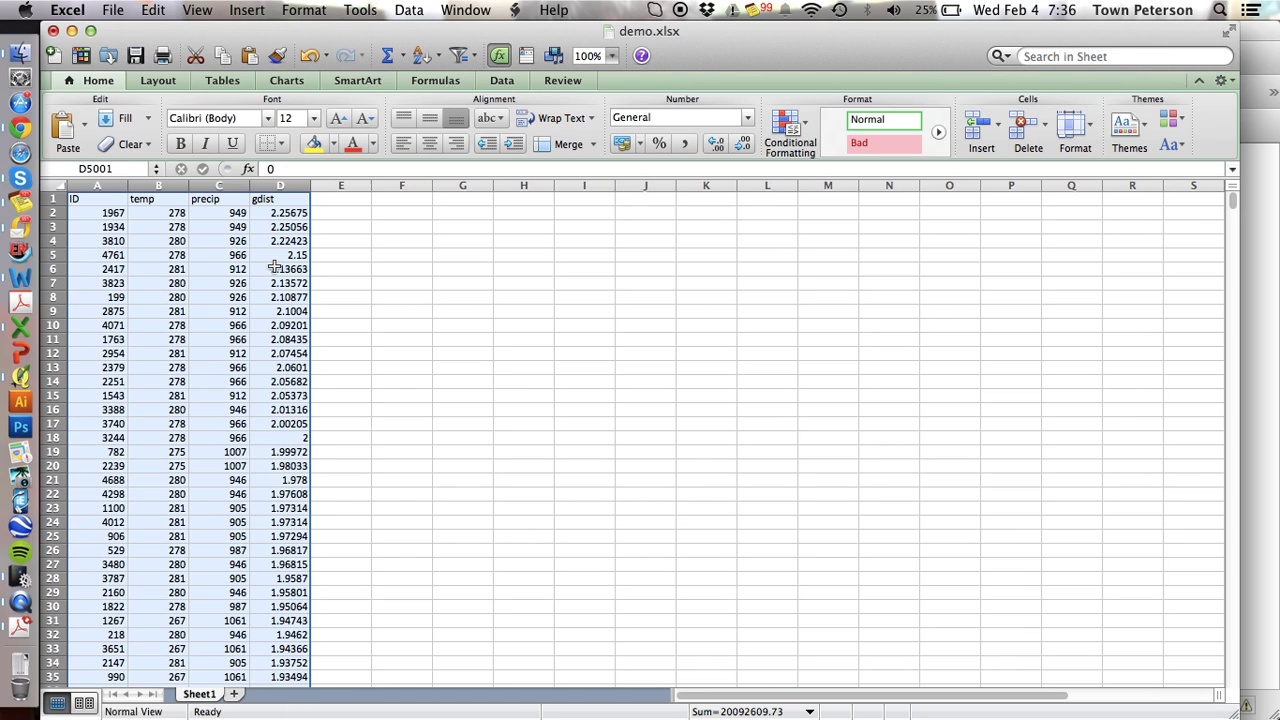
key(super+c)
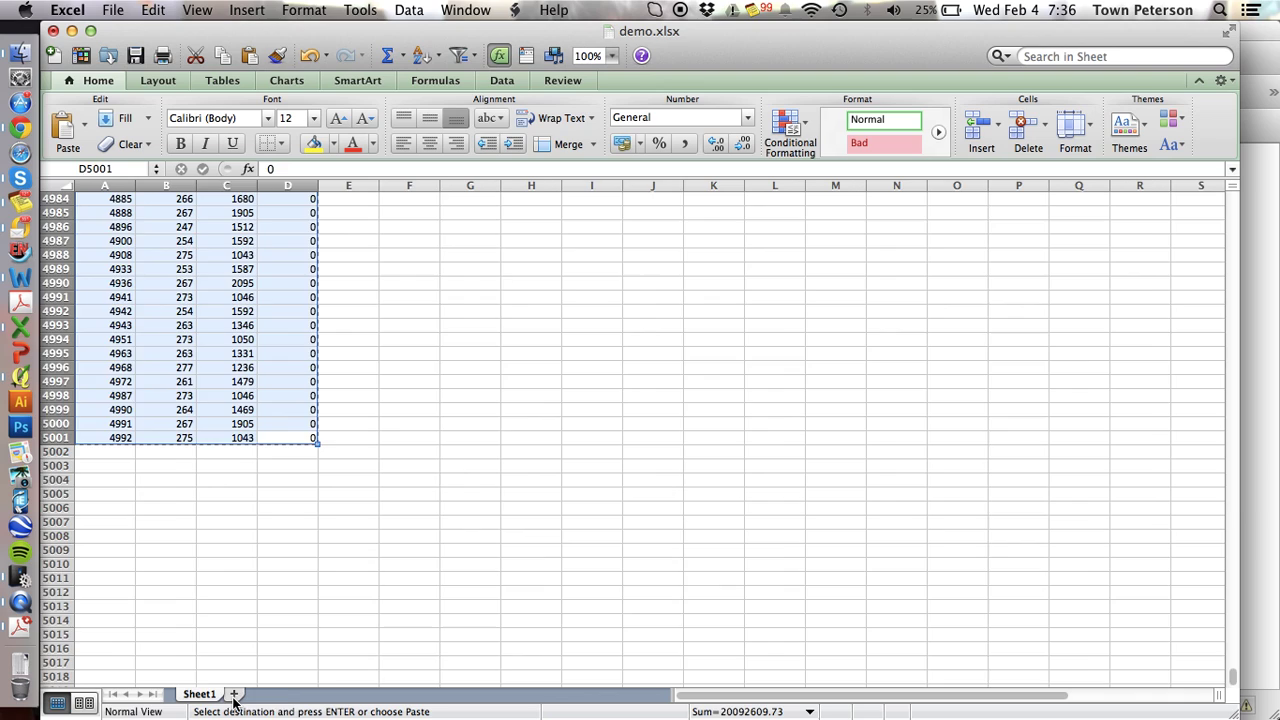
Add a new worksheet and paste the copied table starting at A5
click(233, 693)
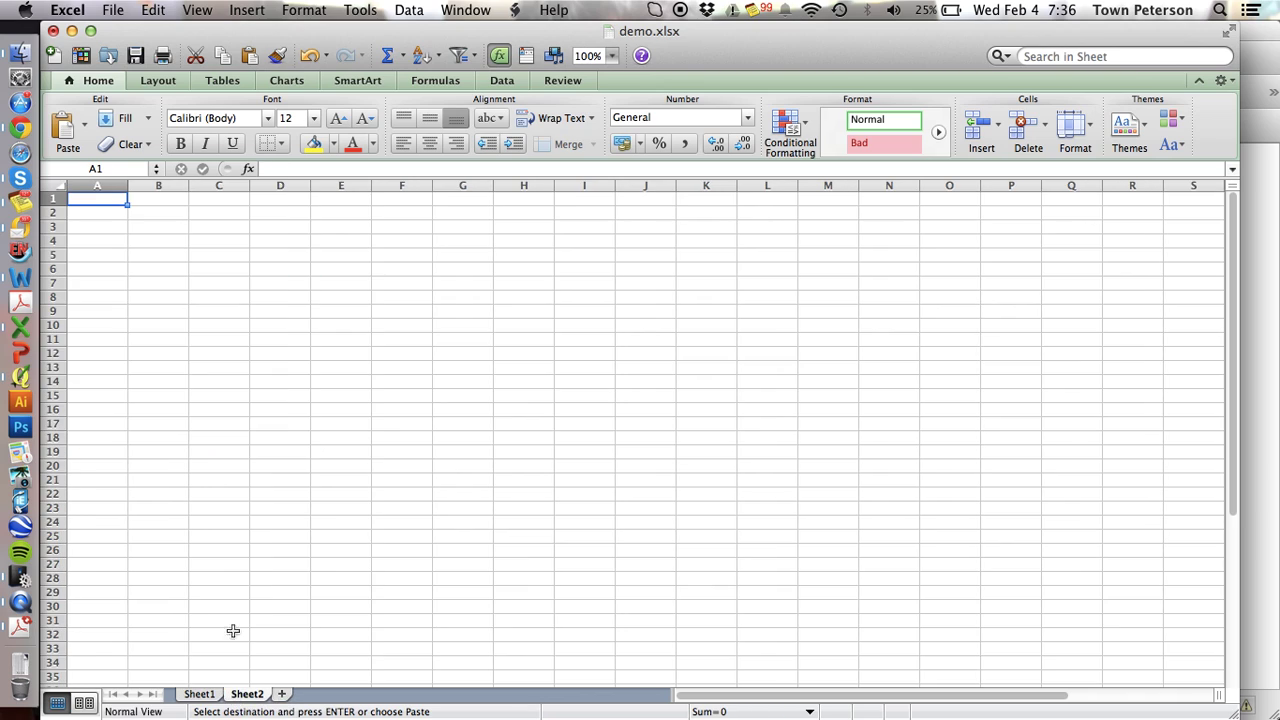
click(87, 253)
key(super+v)
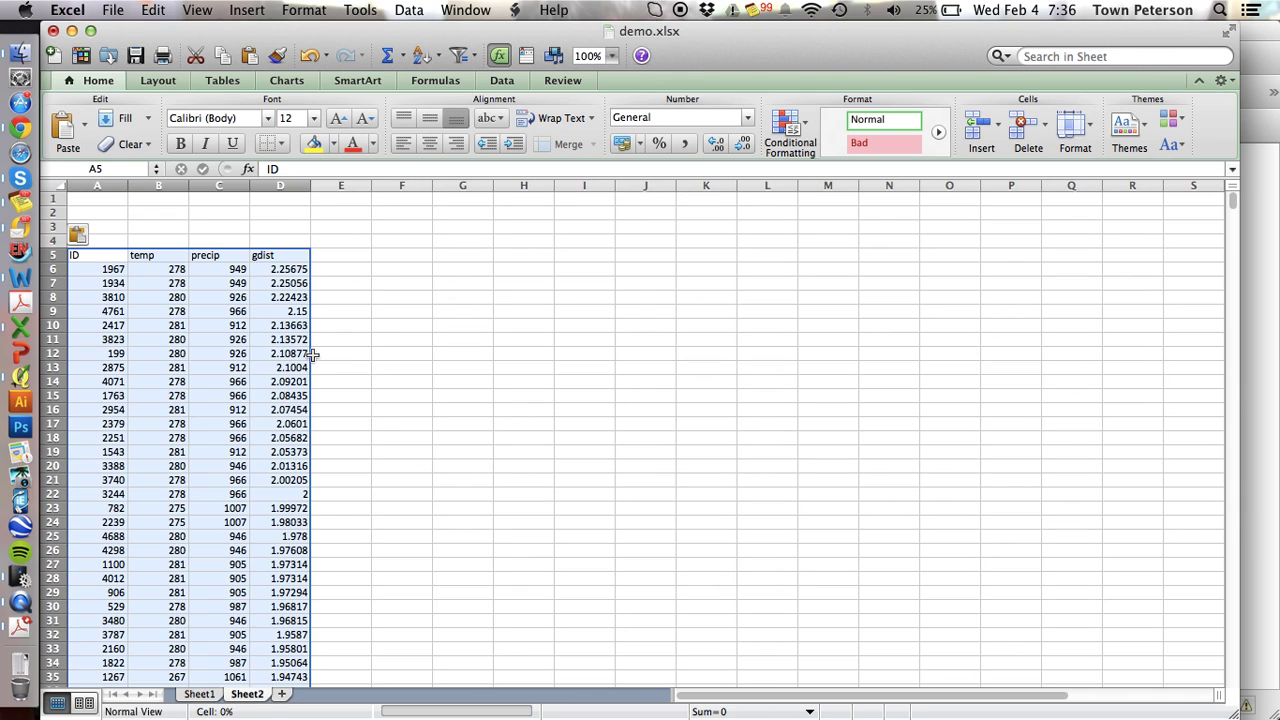
Label cells A1, A2 and A3 as MIN, MAX and RANGE
click(82, 200)
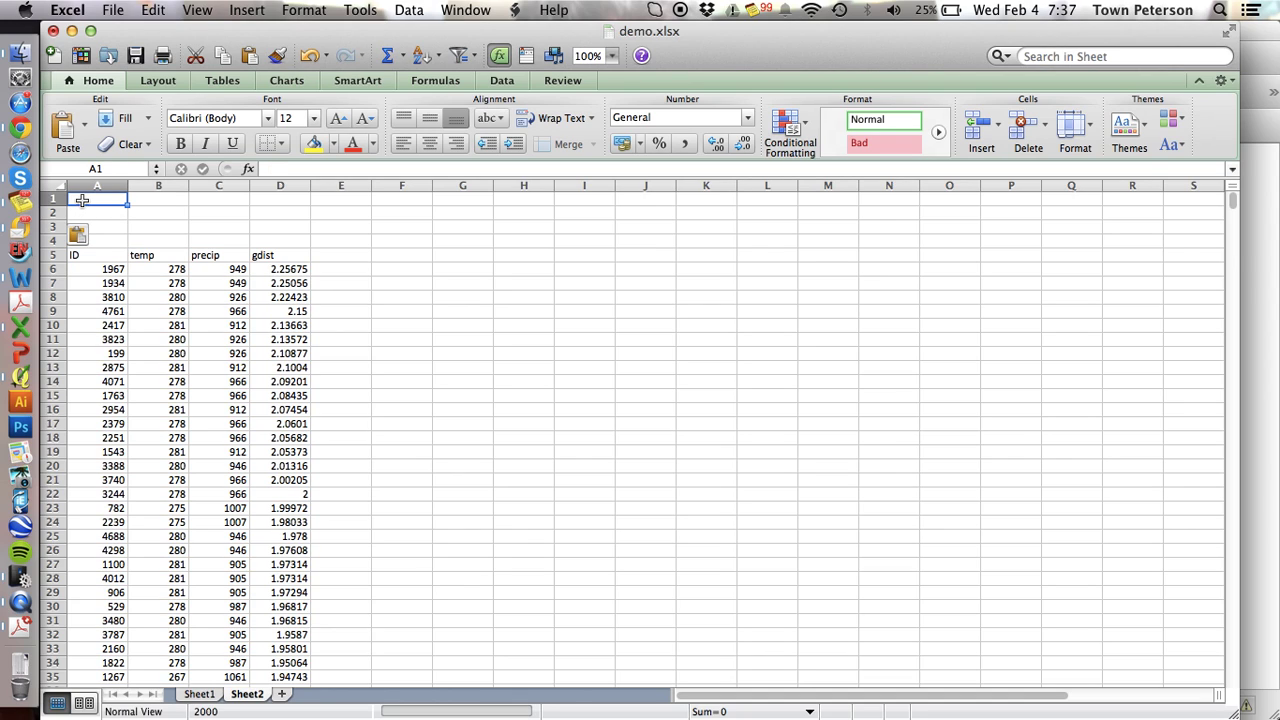
text(MIND)
key(BackSpace)
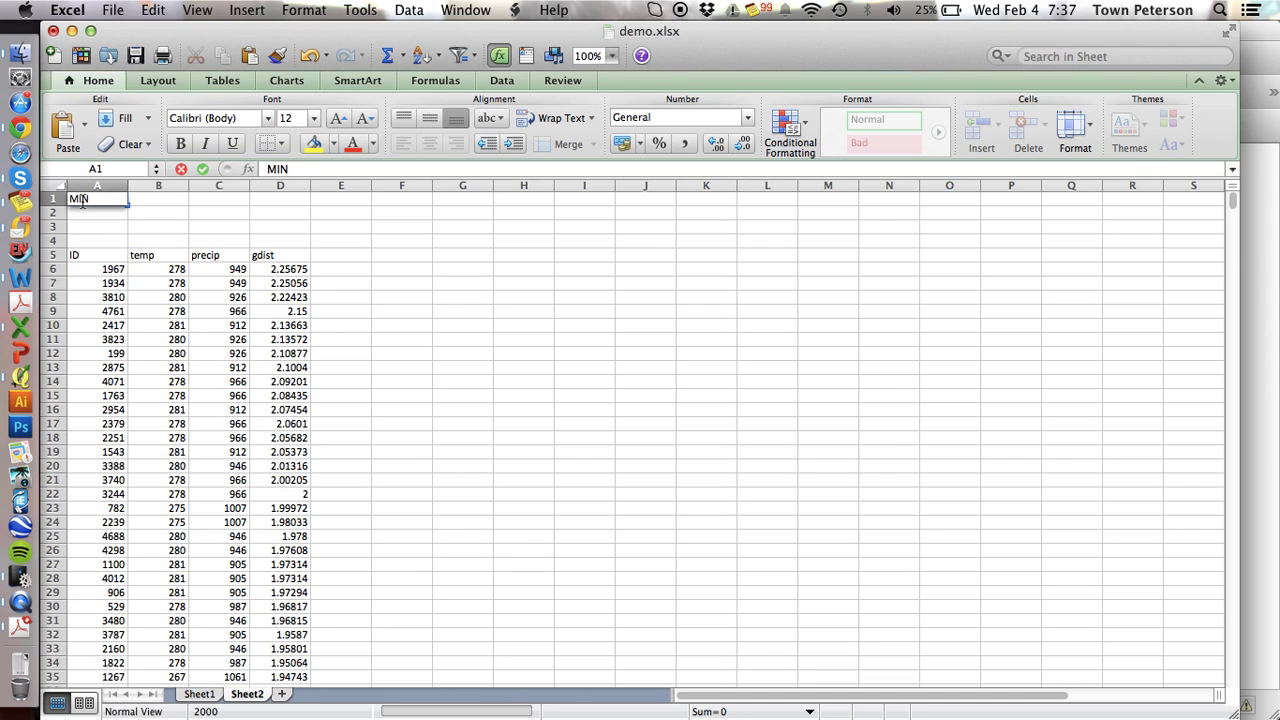
key(Return)
text(MAX)
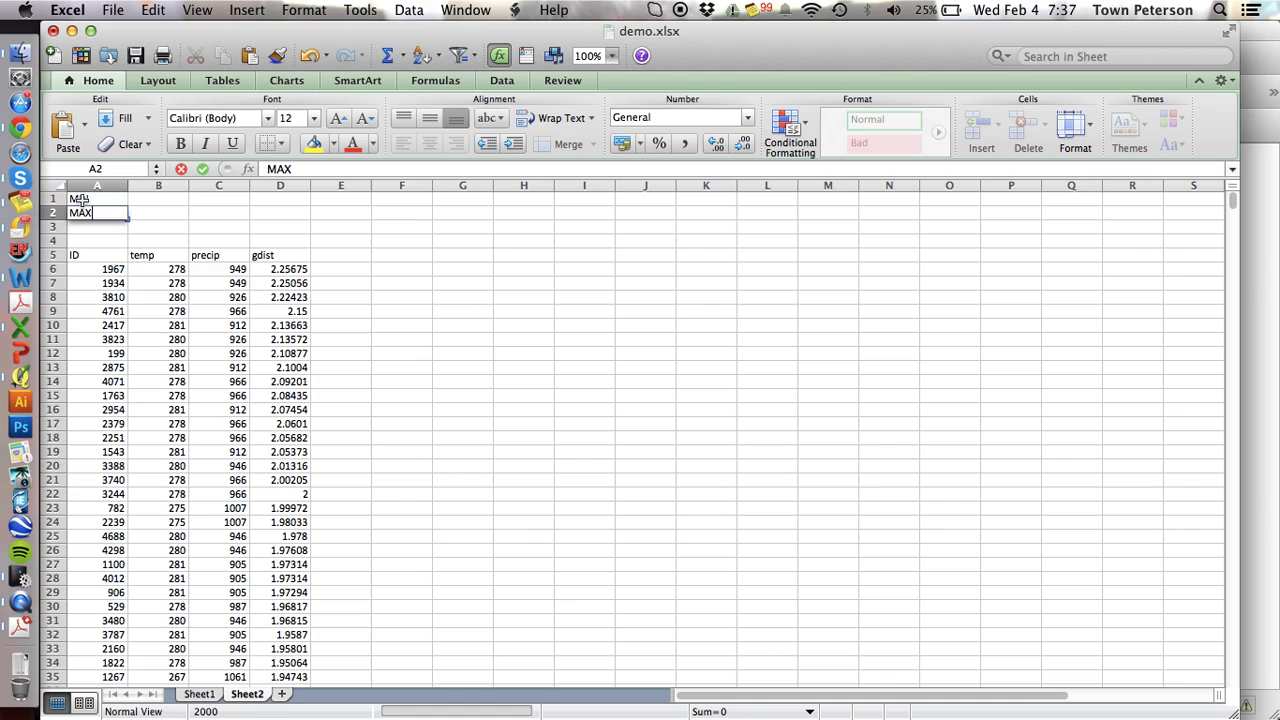
key(Return)
text(RANGE)
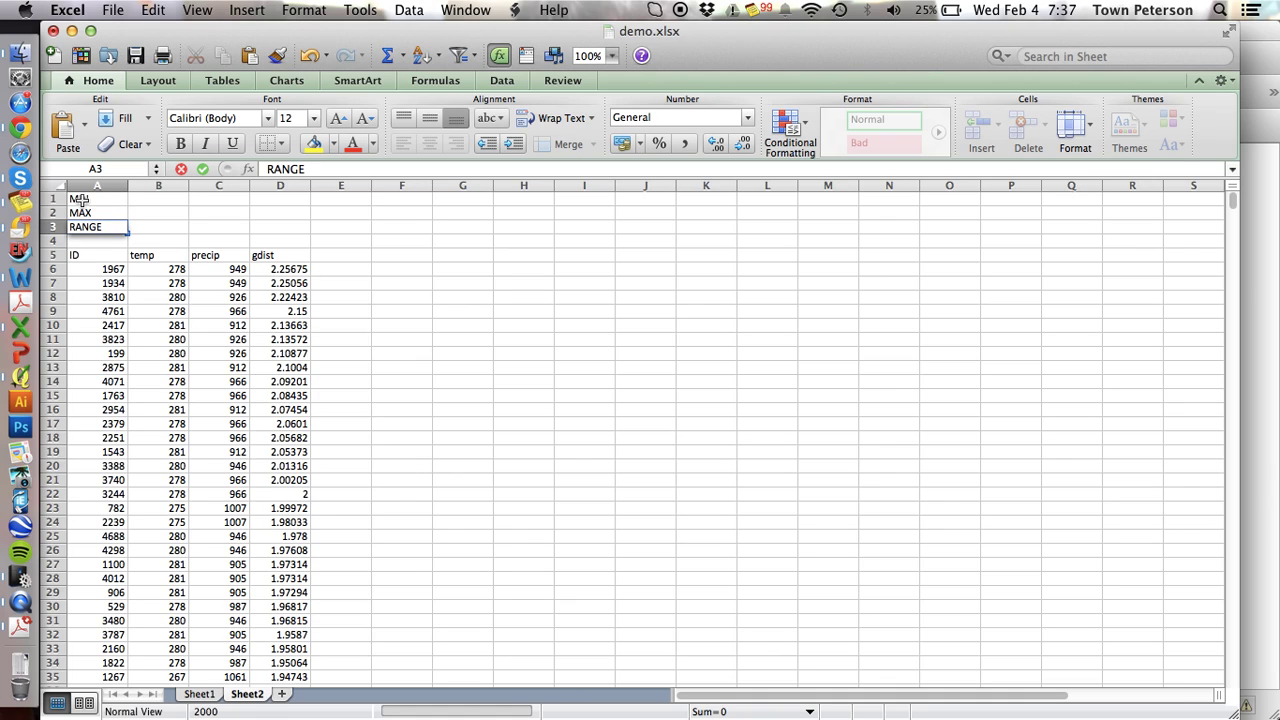
key(Return)
Enter a MIN formula in B1 over the temp column from B6 down
key(Up)
key(Up)
key(Up)
key(Right)
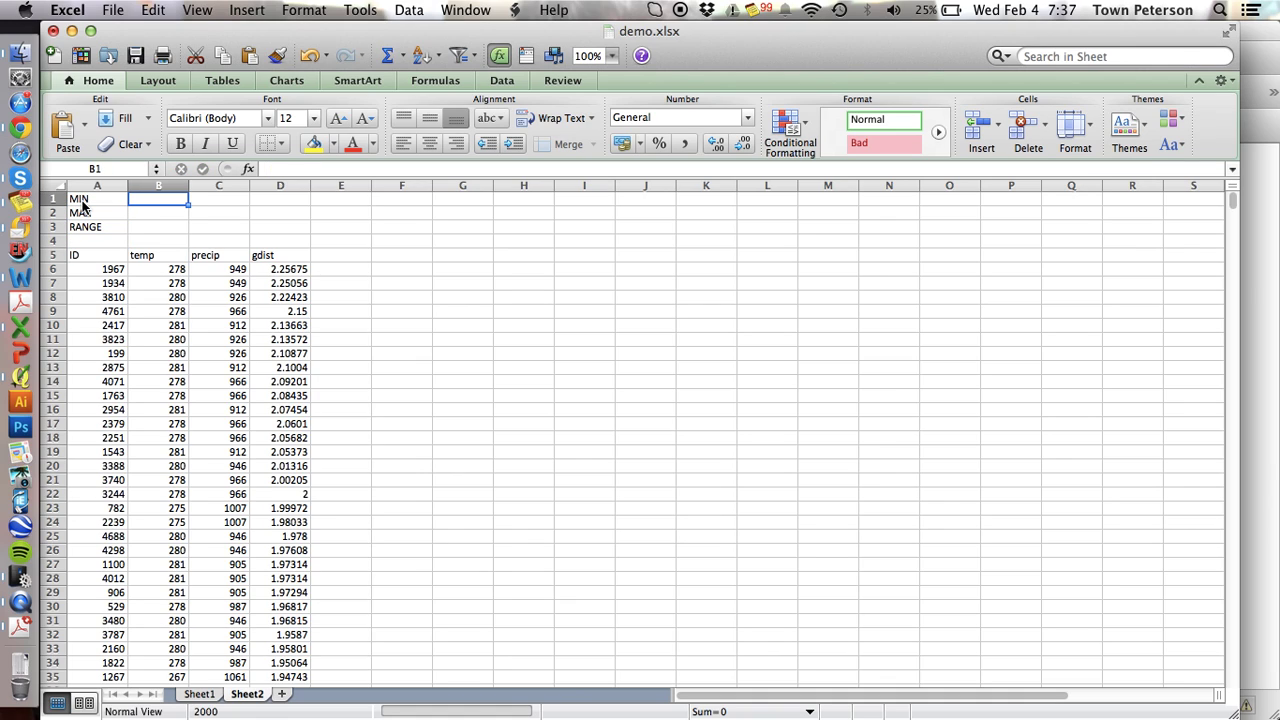
text(=min()
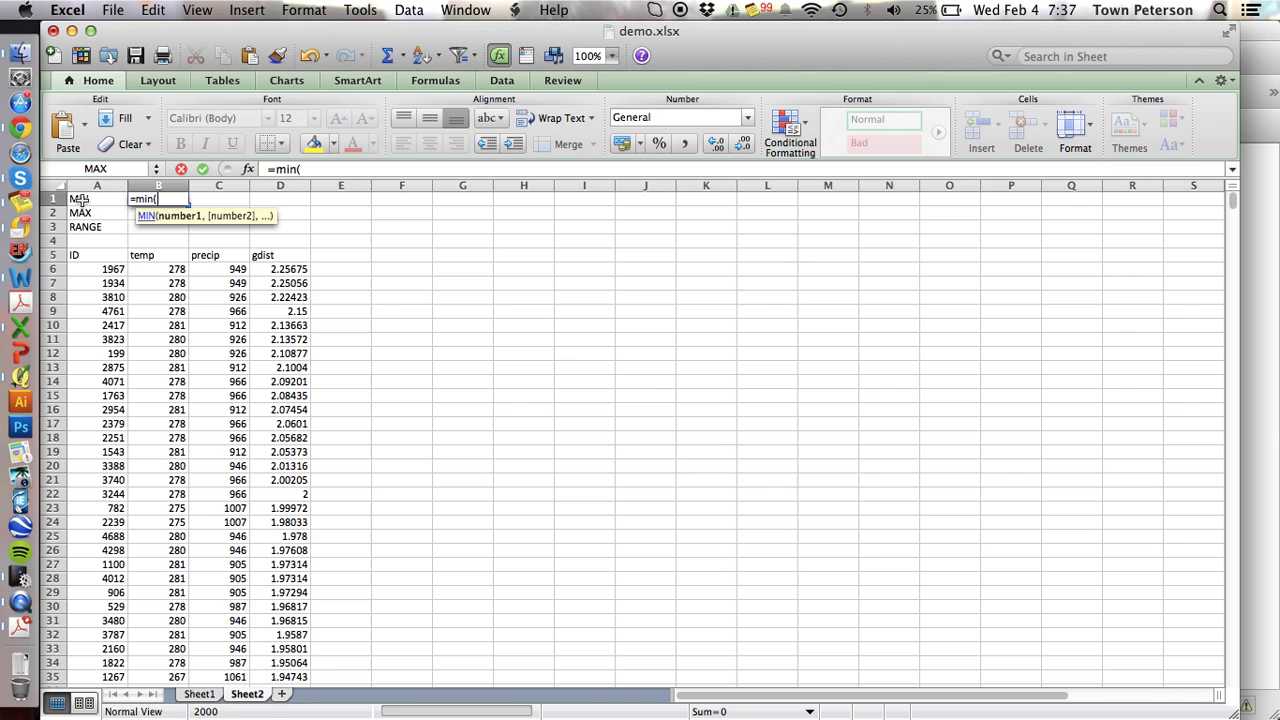
click(165, 269)
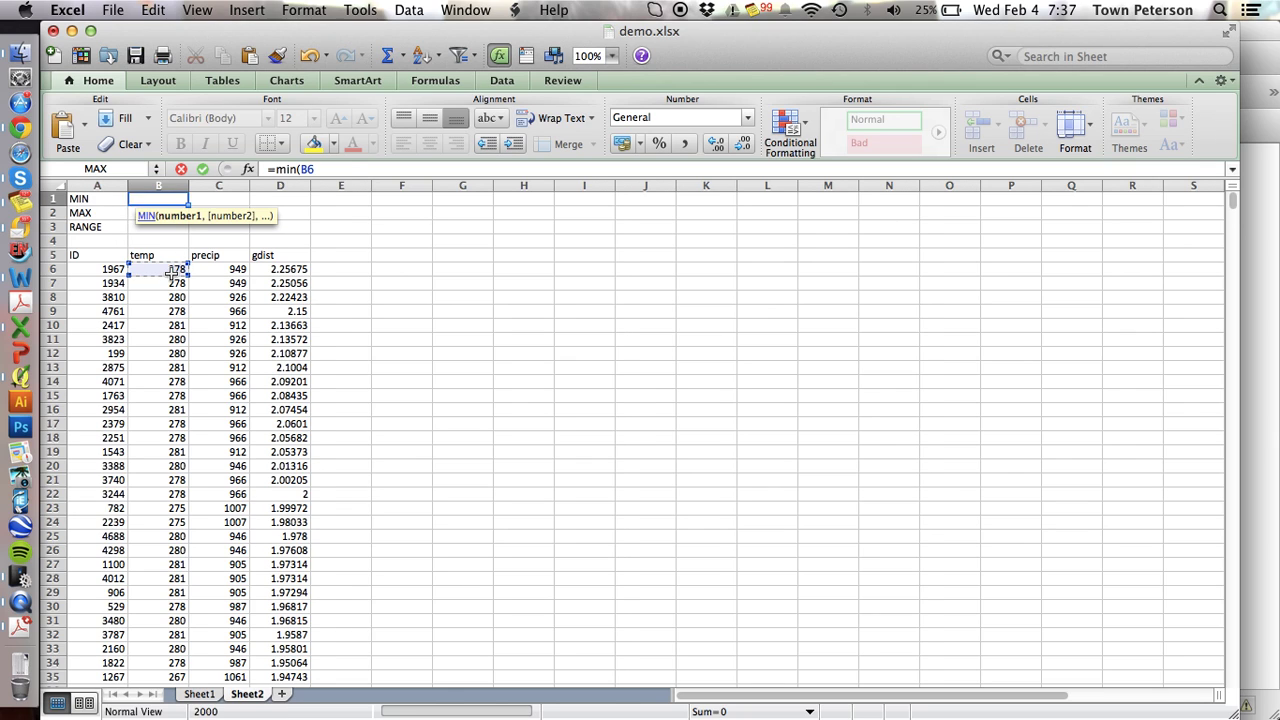
key(super+shift+Down)
text())
key(Return)
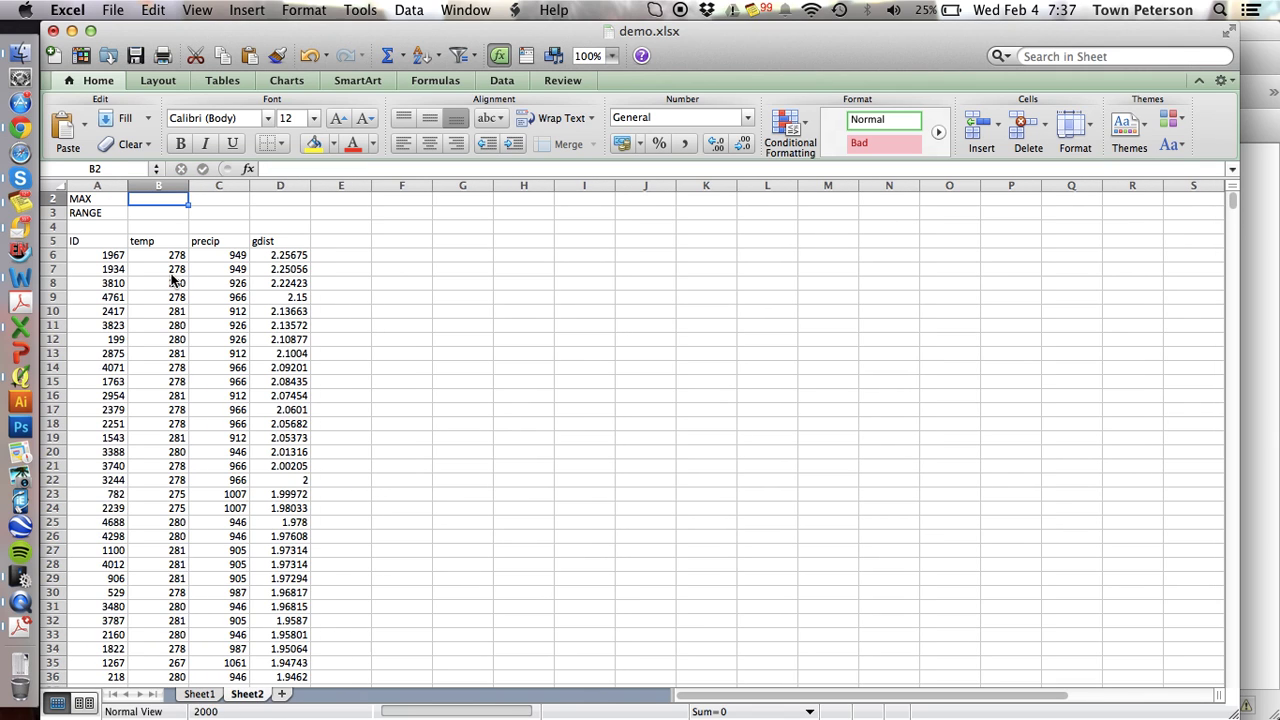
Enter a MAX formula in B2 over the temp column from B6 down
text(=)
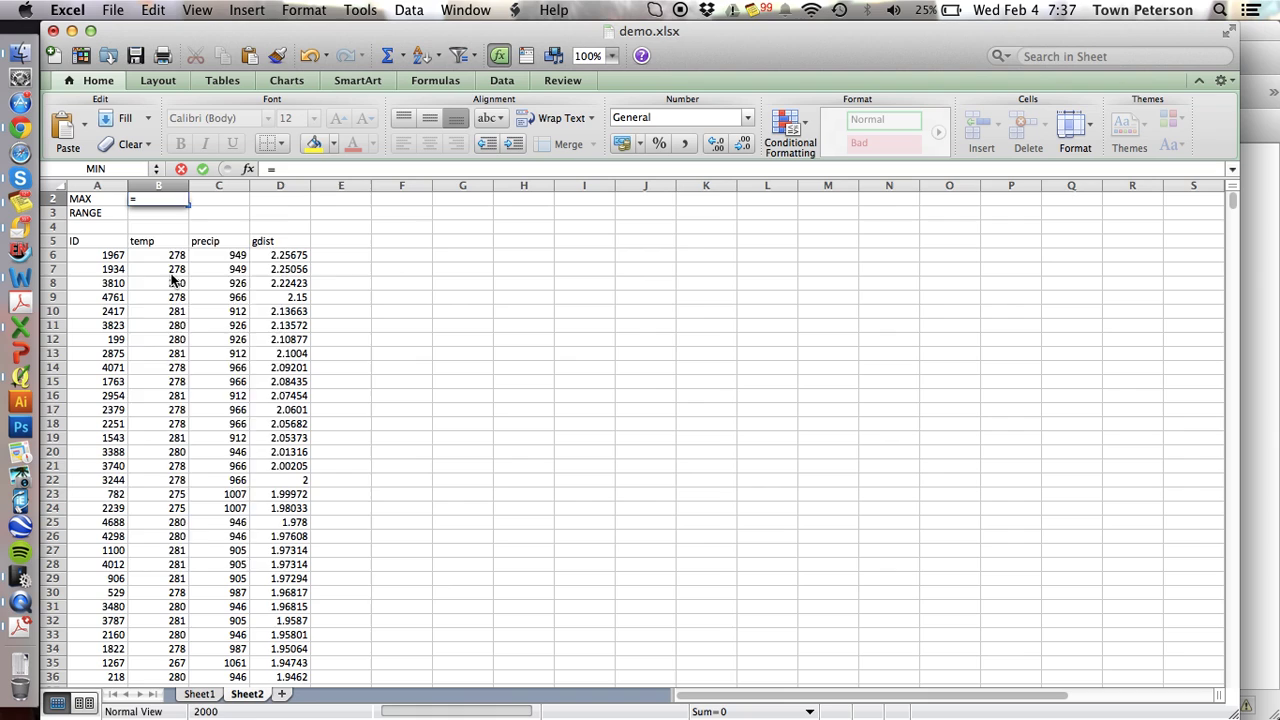
text(max()
click(172, 260)
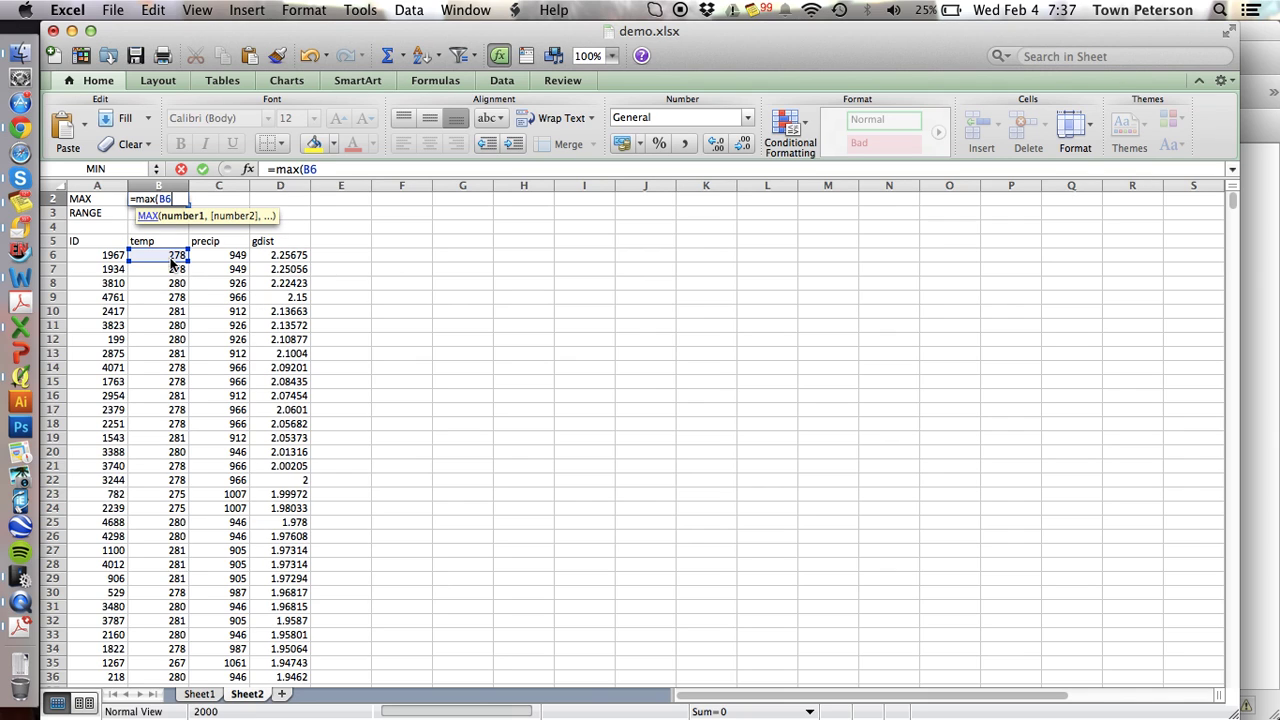
key(super+shift+Down)
text())
key(Return)
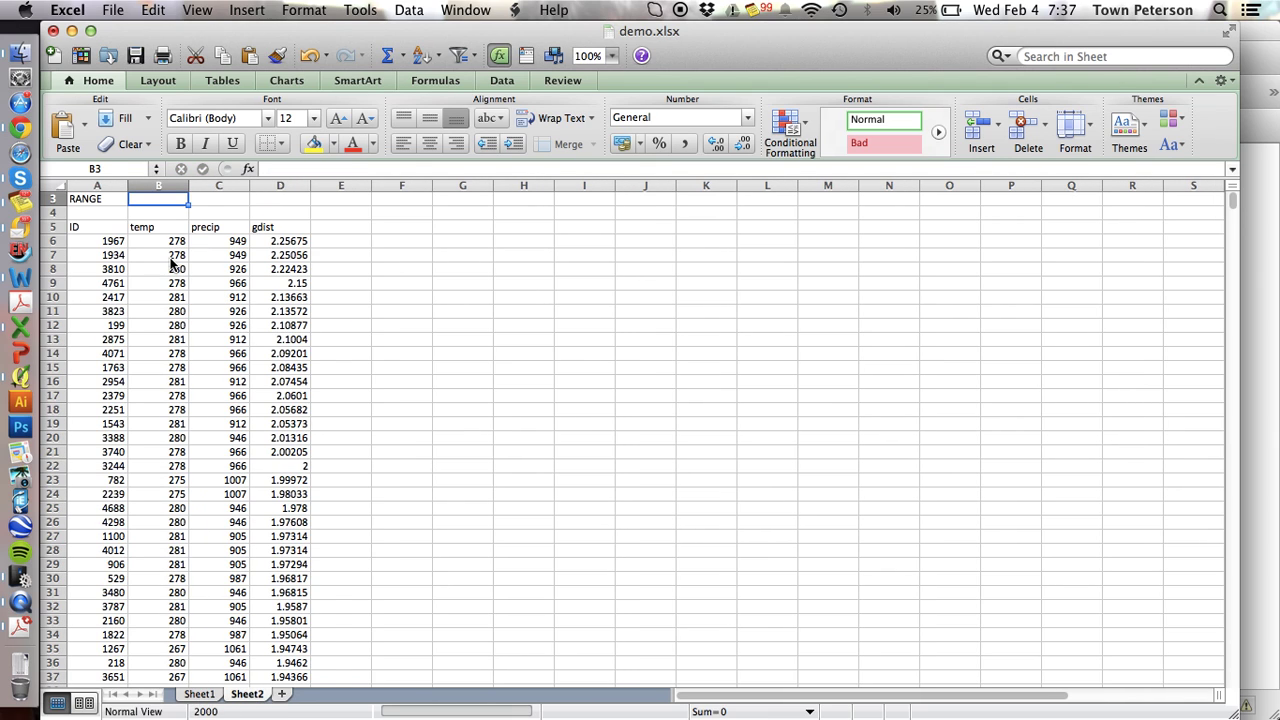
key(Up)
key(Down)
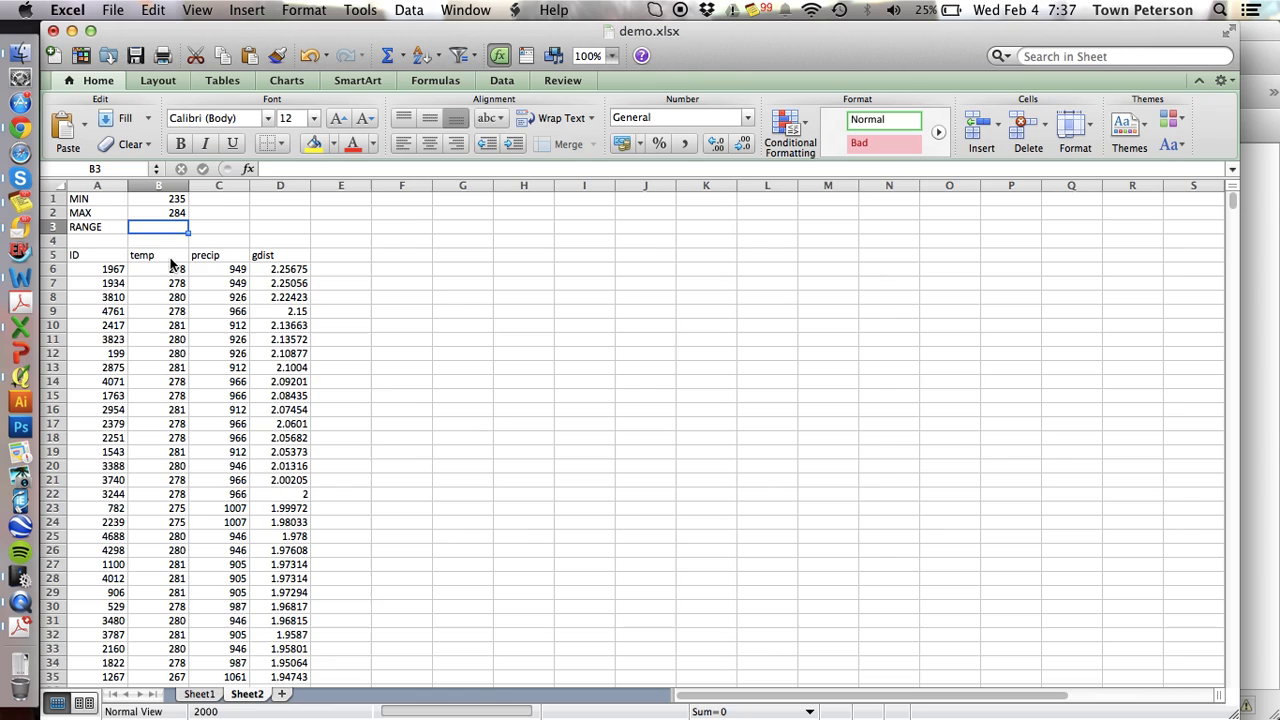
Compute the temp range in B3 as =B2-B1
text(=)
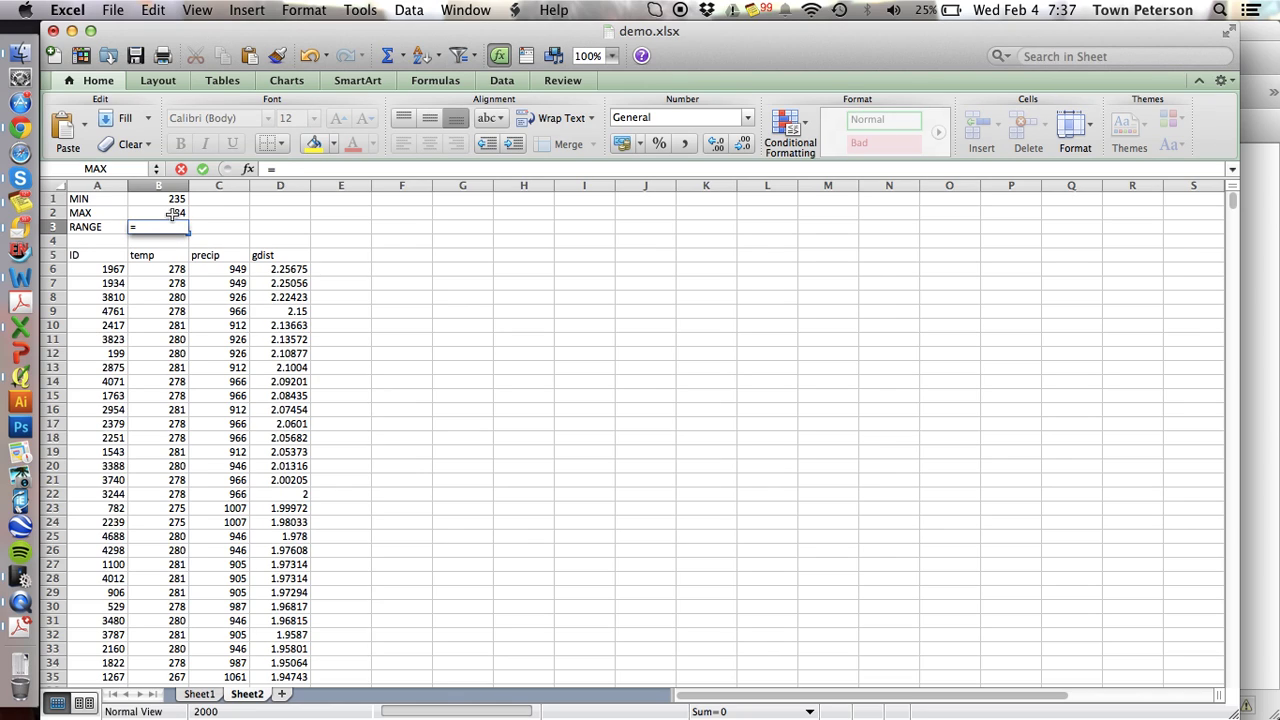
click(172, 213)
text(-)
click(172, 199)
key(Return)
key(Up)
Copy the B1:B3 summary formulas into C1:C3 for precip
key(shift+Up)
key(shift+Up)
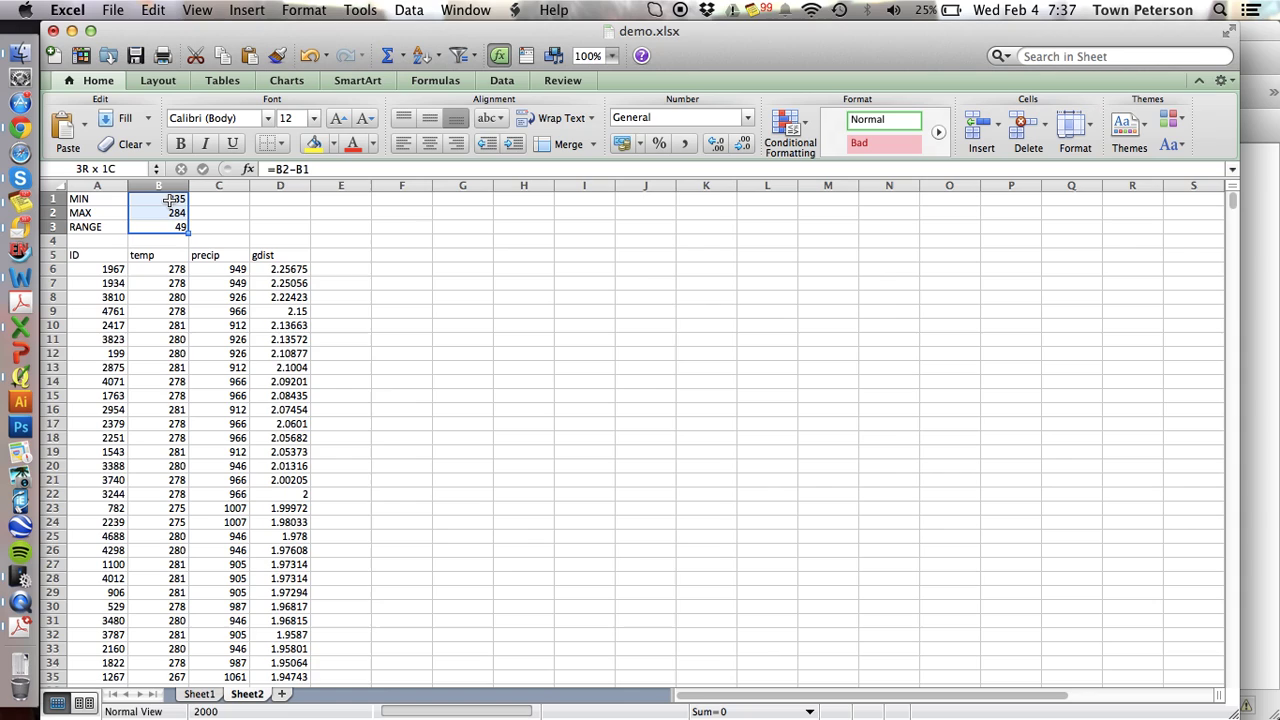
key(super+c)
key(Right)
key(Up)
key(Up)
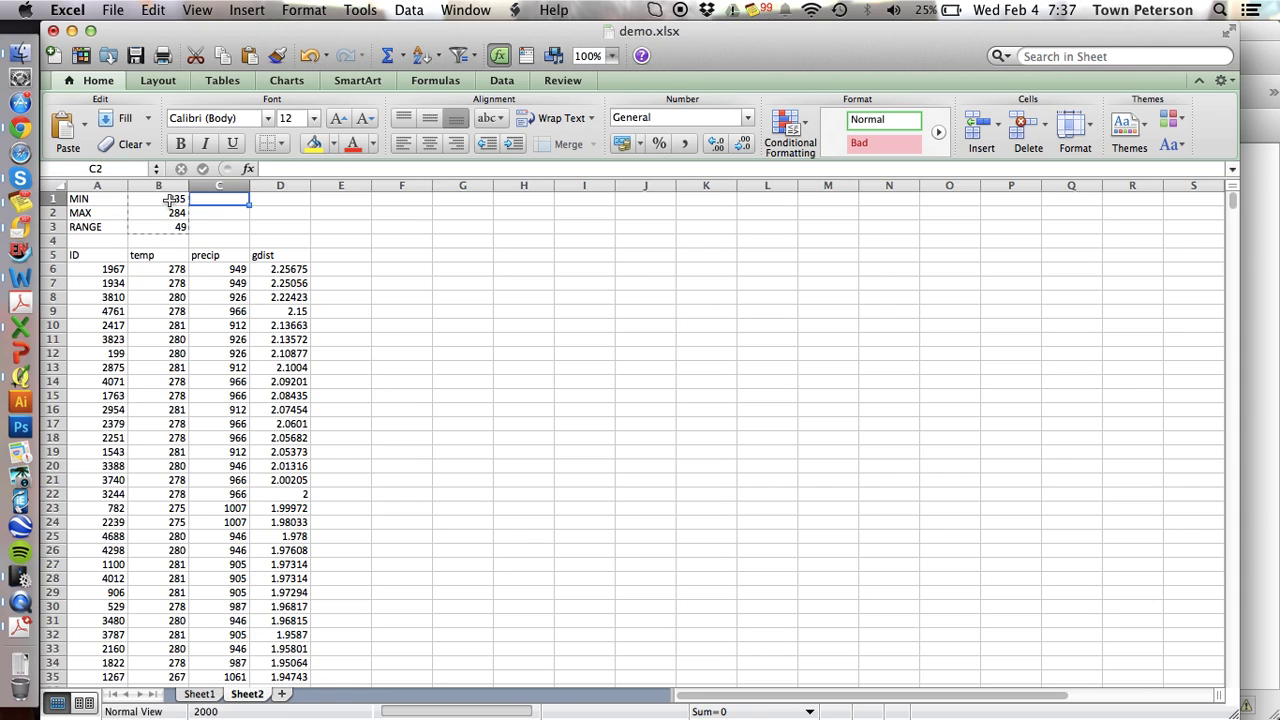
key(super+v)
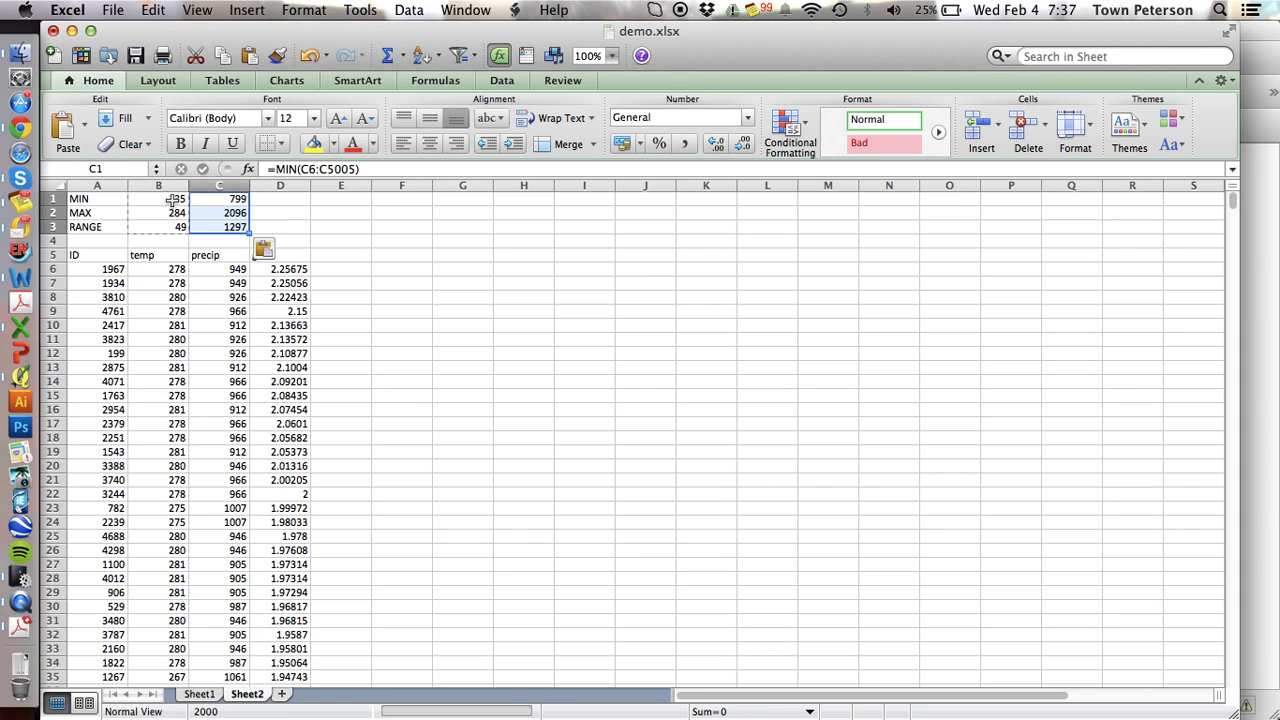
click(340, 255)
key(Escape)
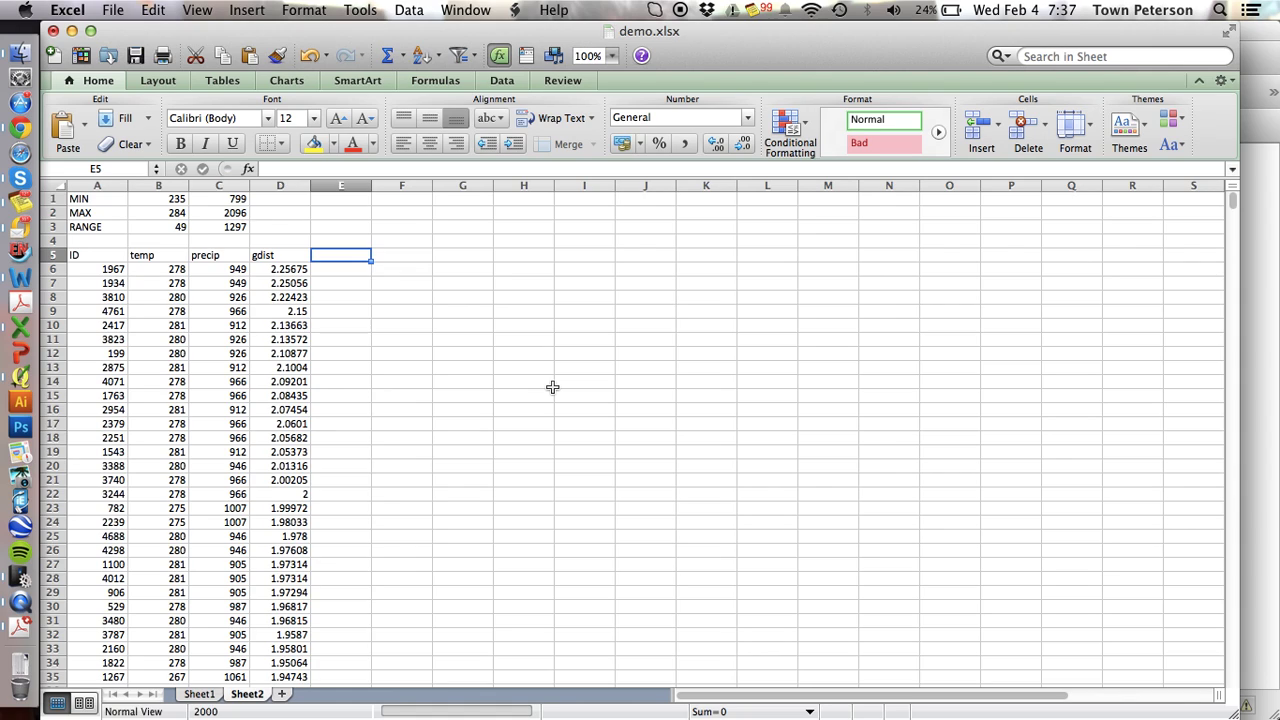
Add the headers Temp2 and Precip2 in E5 and F5
text(Temp2)
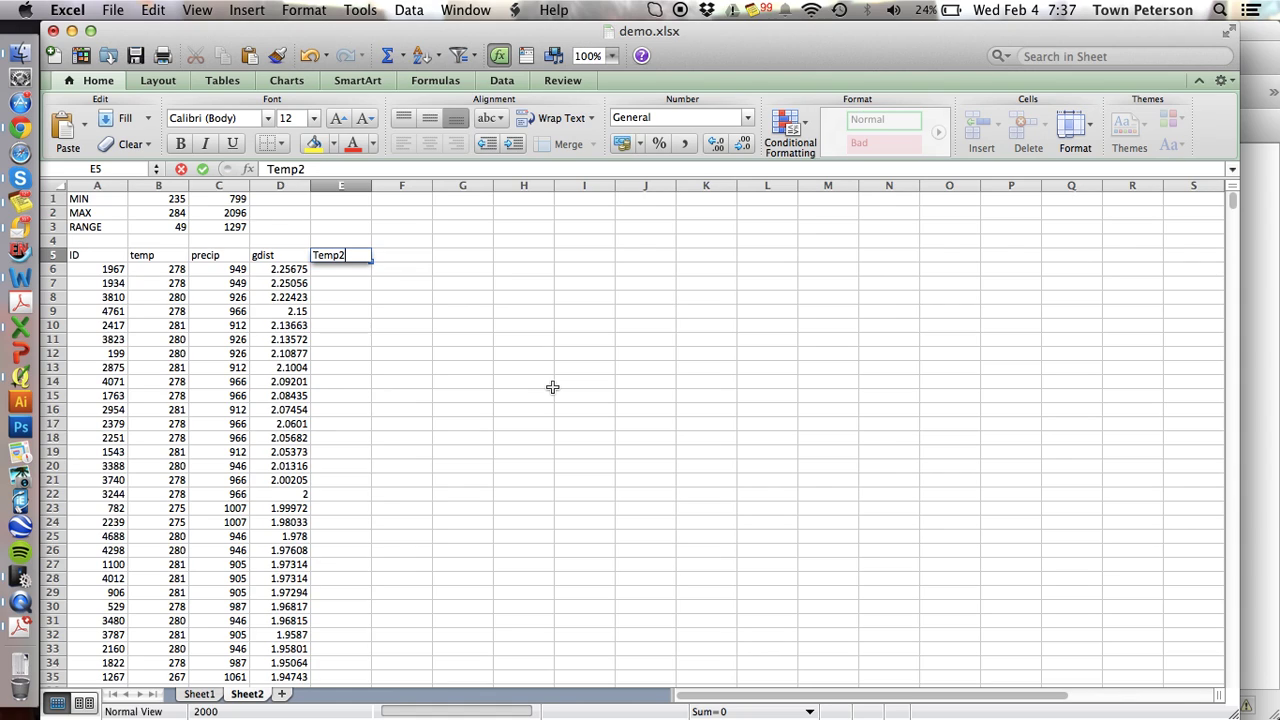
key(Tab)
text(Precip)
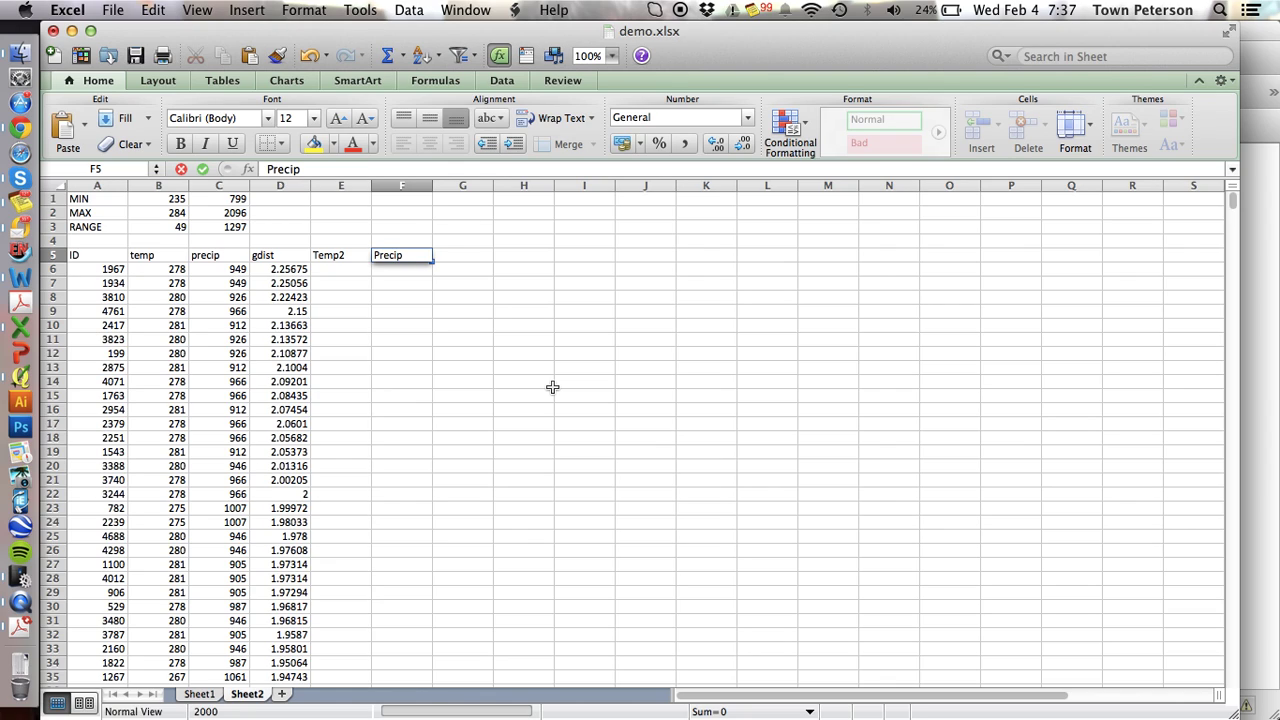
text(2)
click(338, 273)
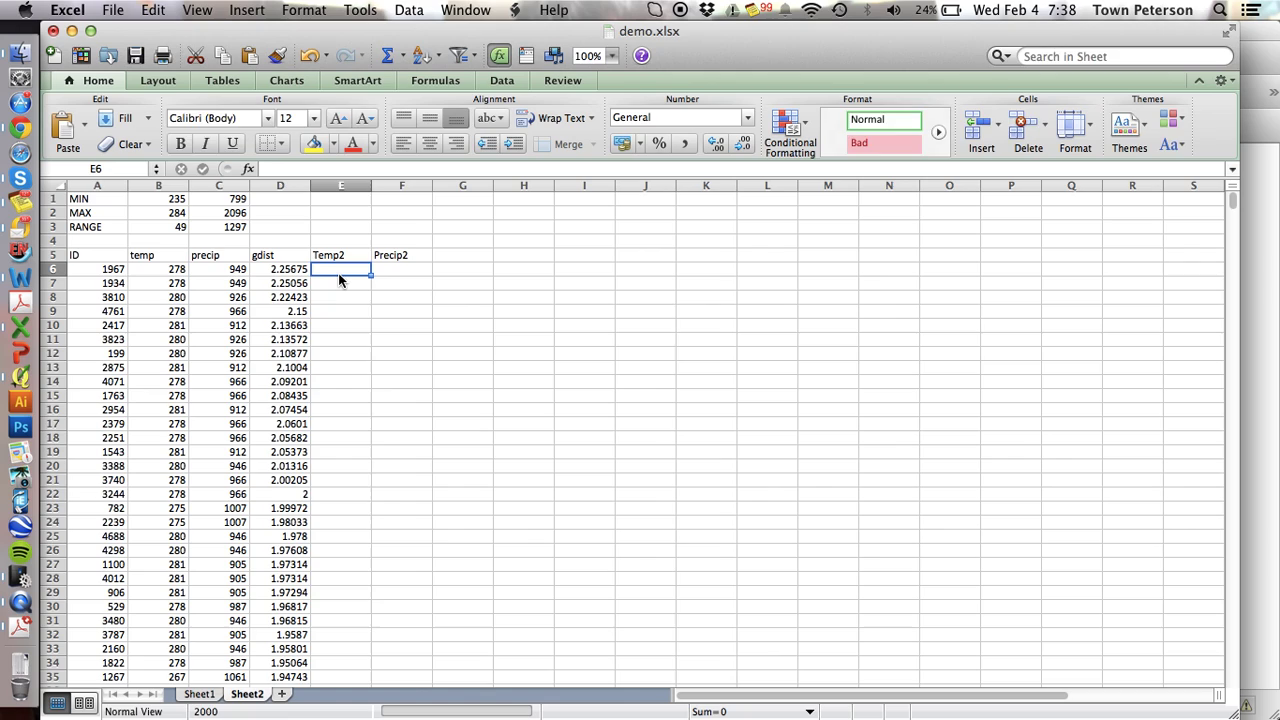
Enter the rescaling formula =(B6-B1)/B3 in E6
text(=)
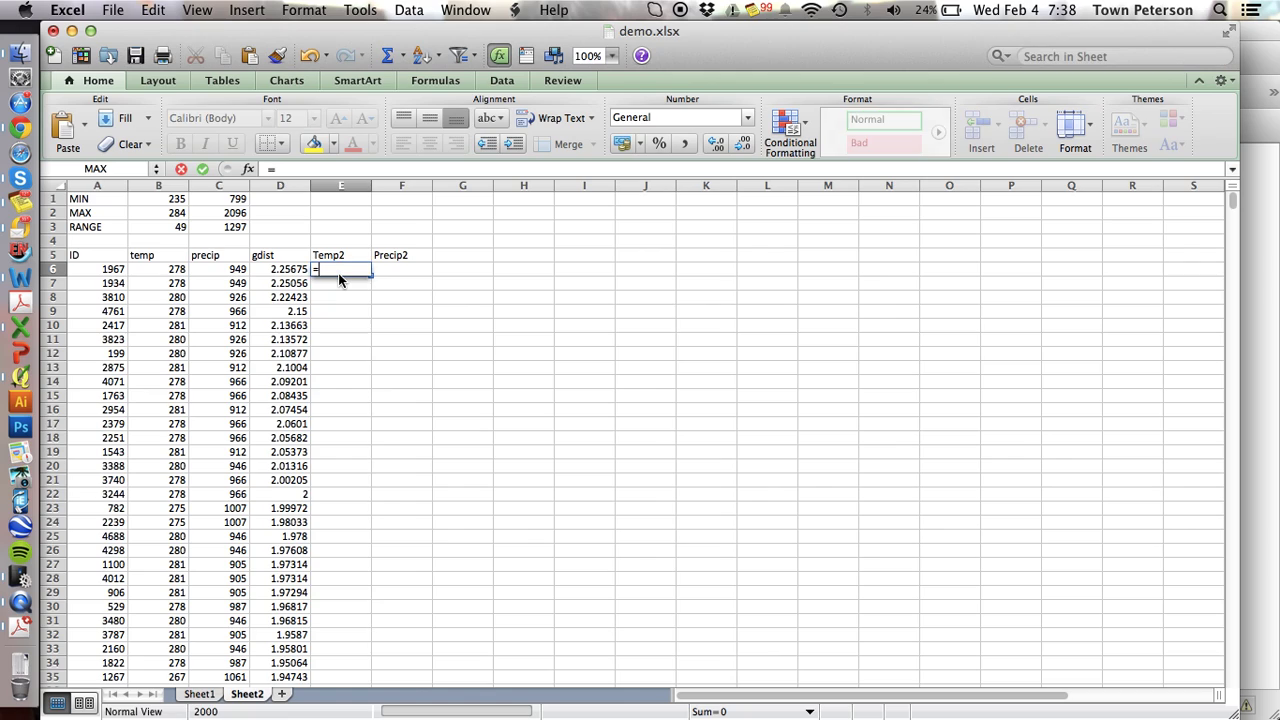
click(153, 272)
text(-)
click(150, 199)
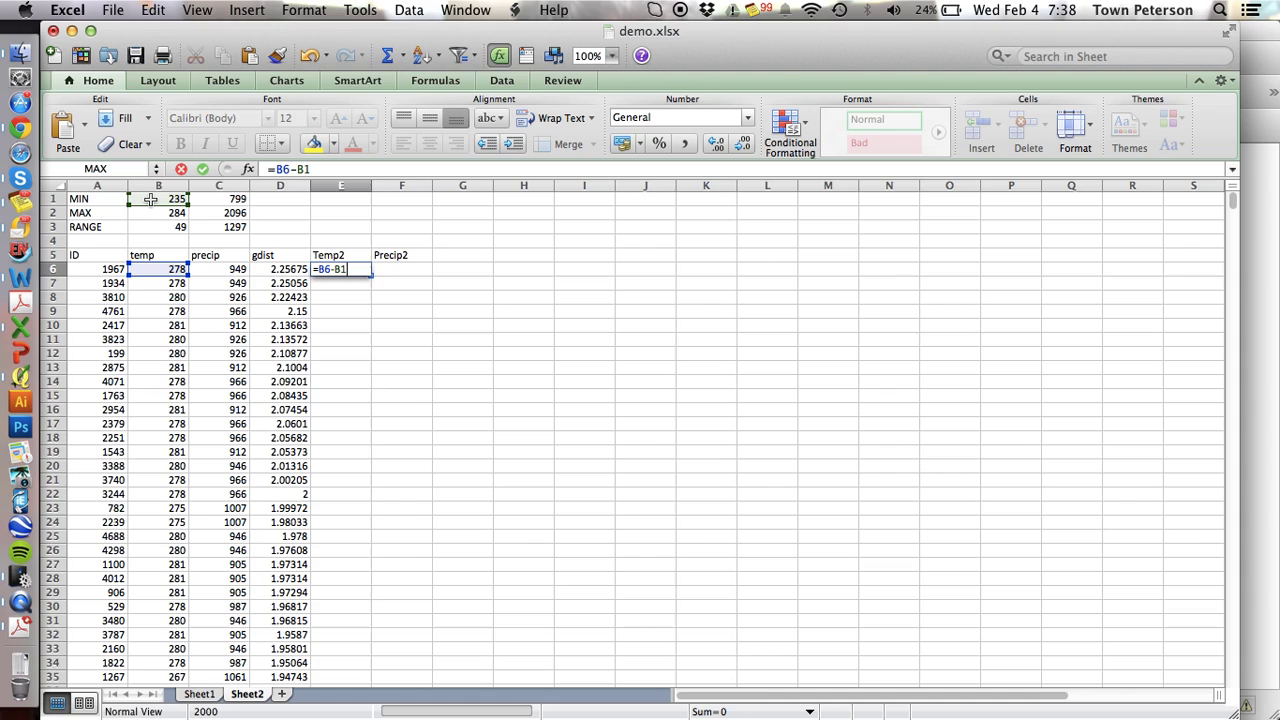
text())
click(319, 269)
text(()
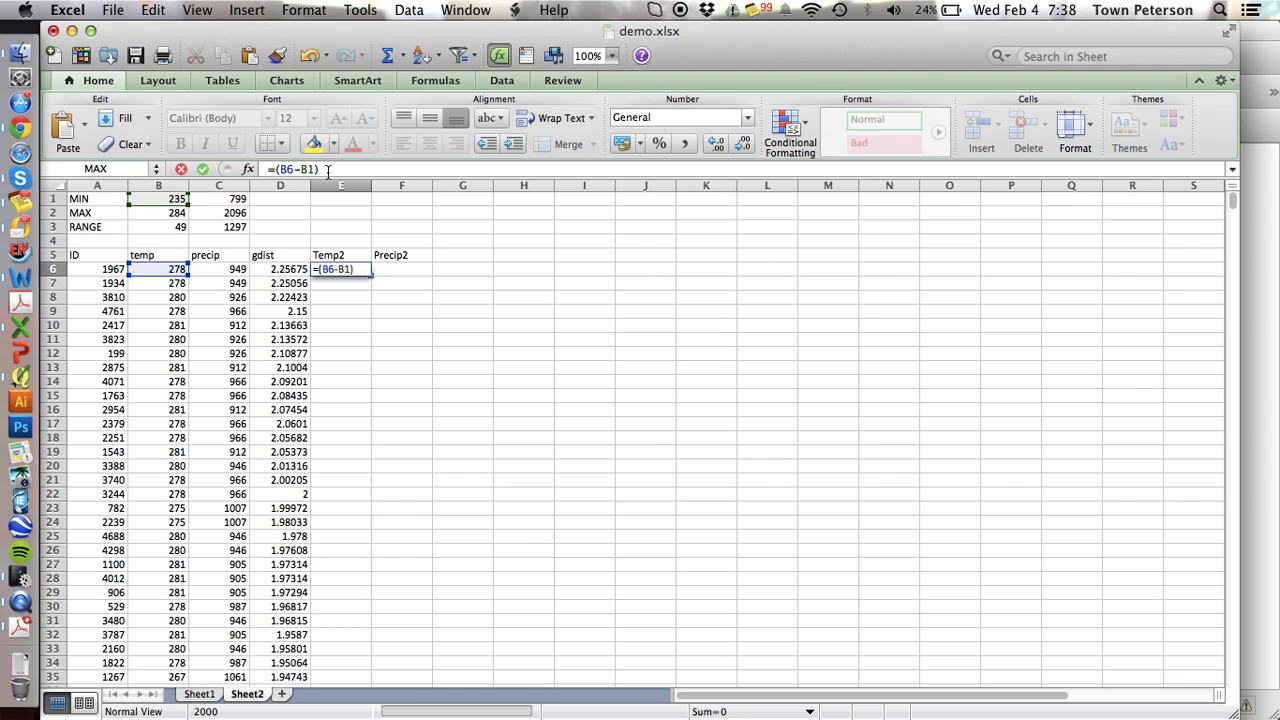
click(167, 227)
key(Return)
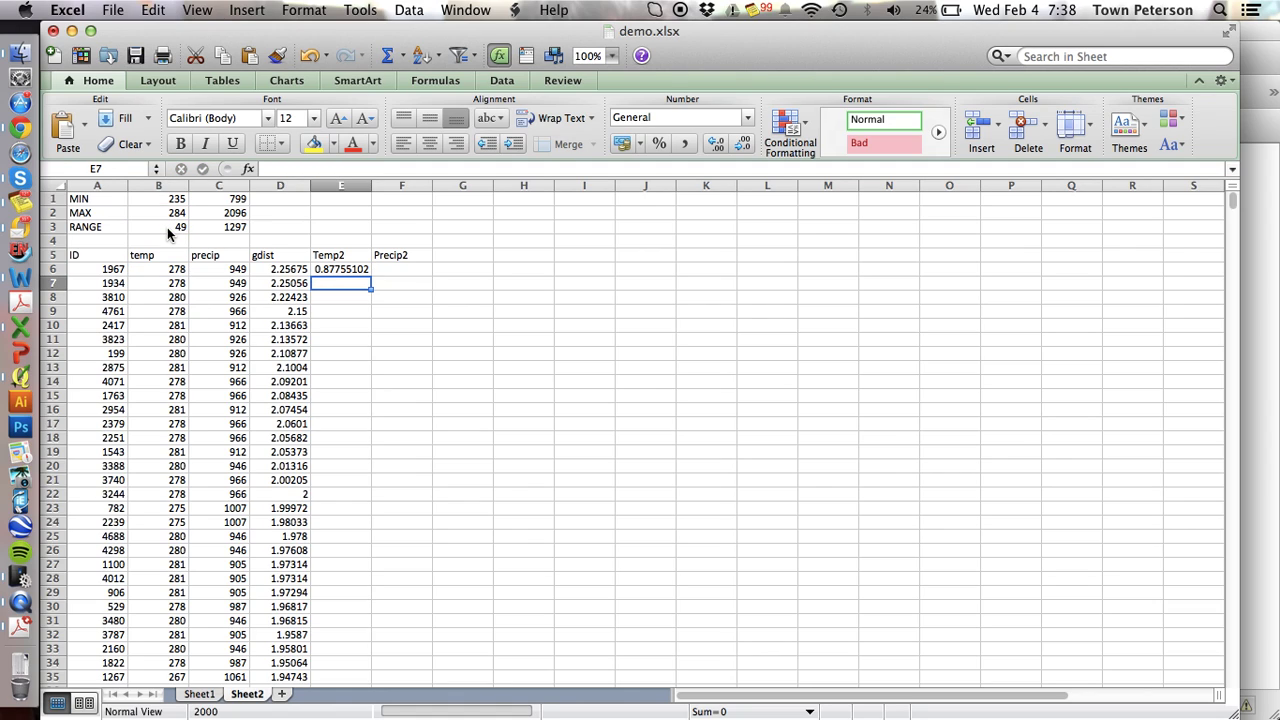
Copy the formula to F6 and fill E6:F6 down the whole table
key(Up)
key(super+c)
key(Right)
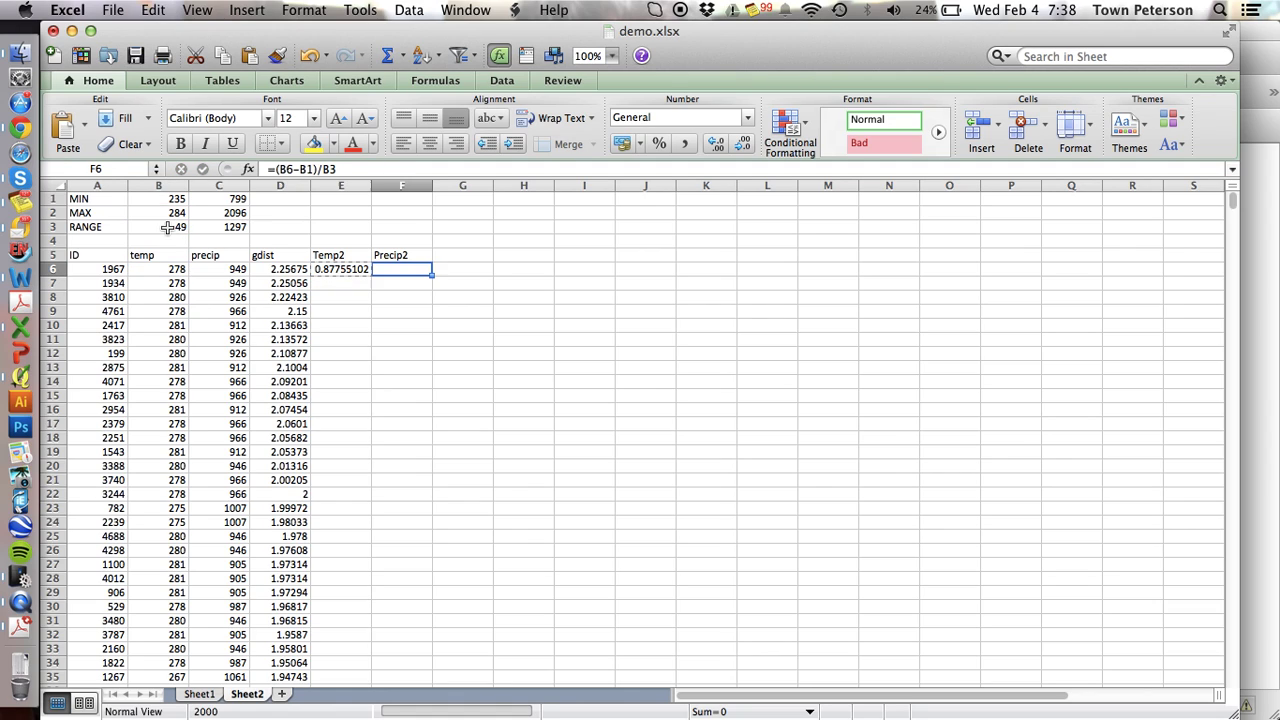
key(super+v)
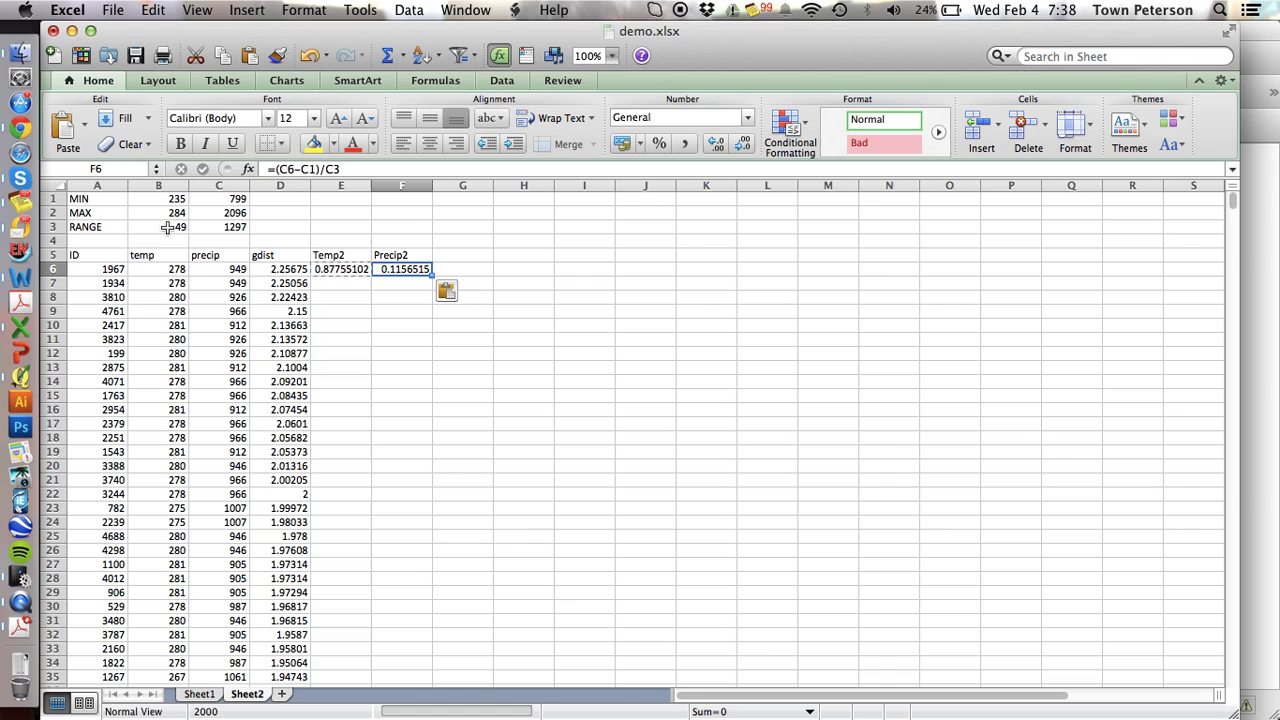
key(shift+Left)
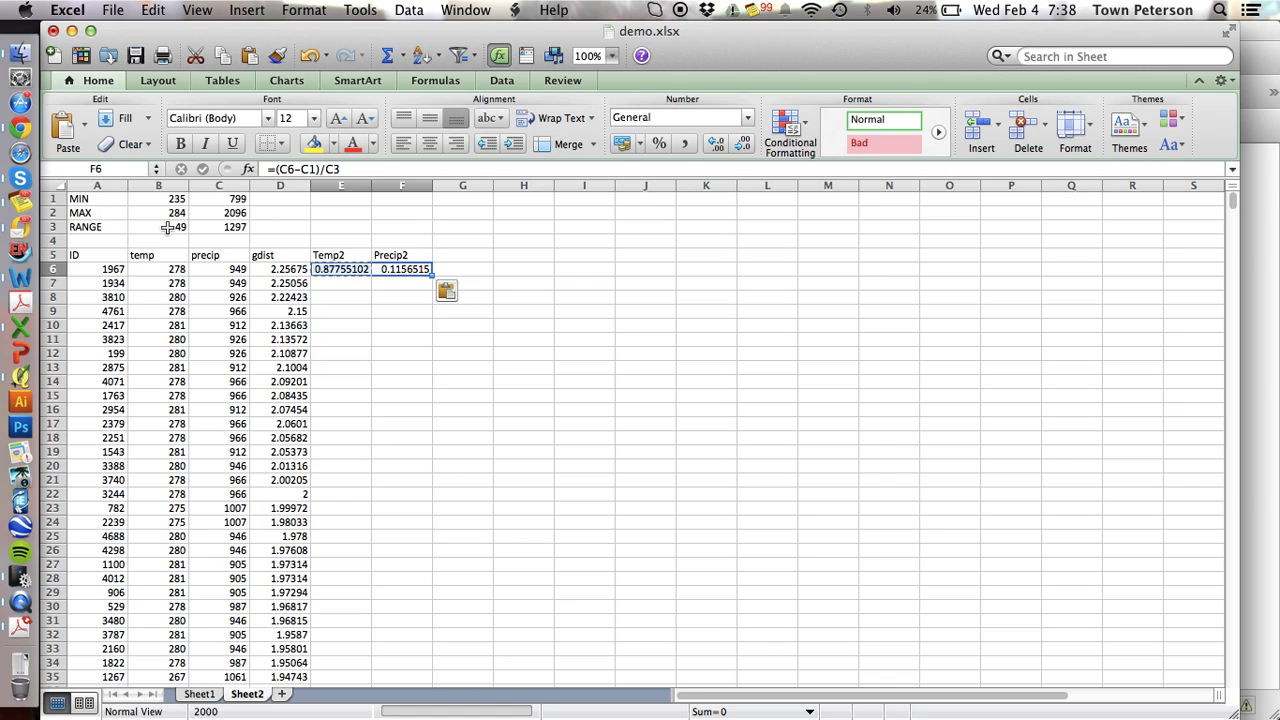
key(super+c)
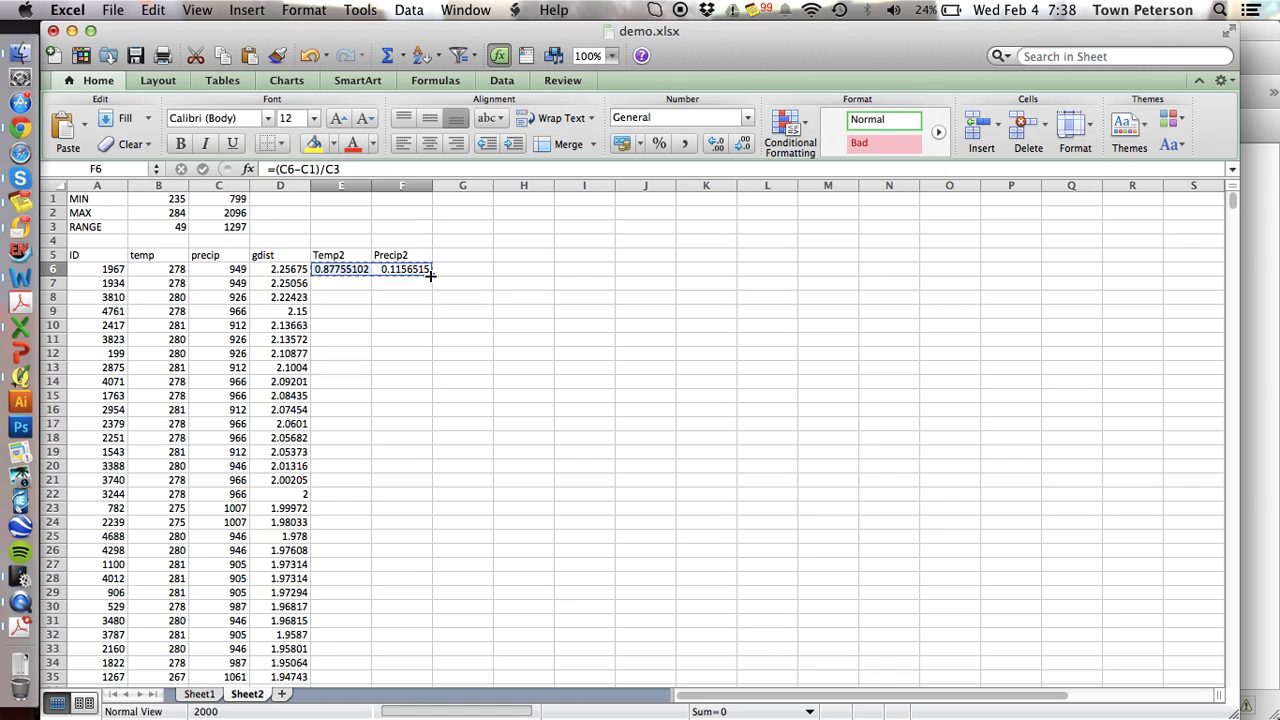
double_click(431, 274)
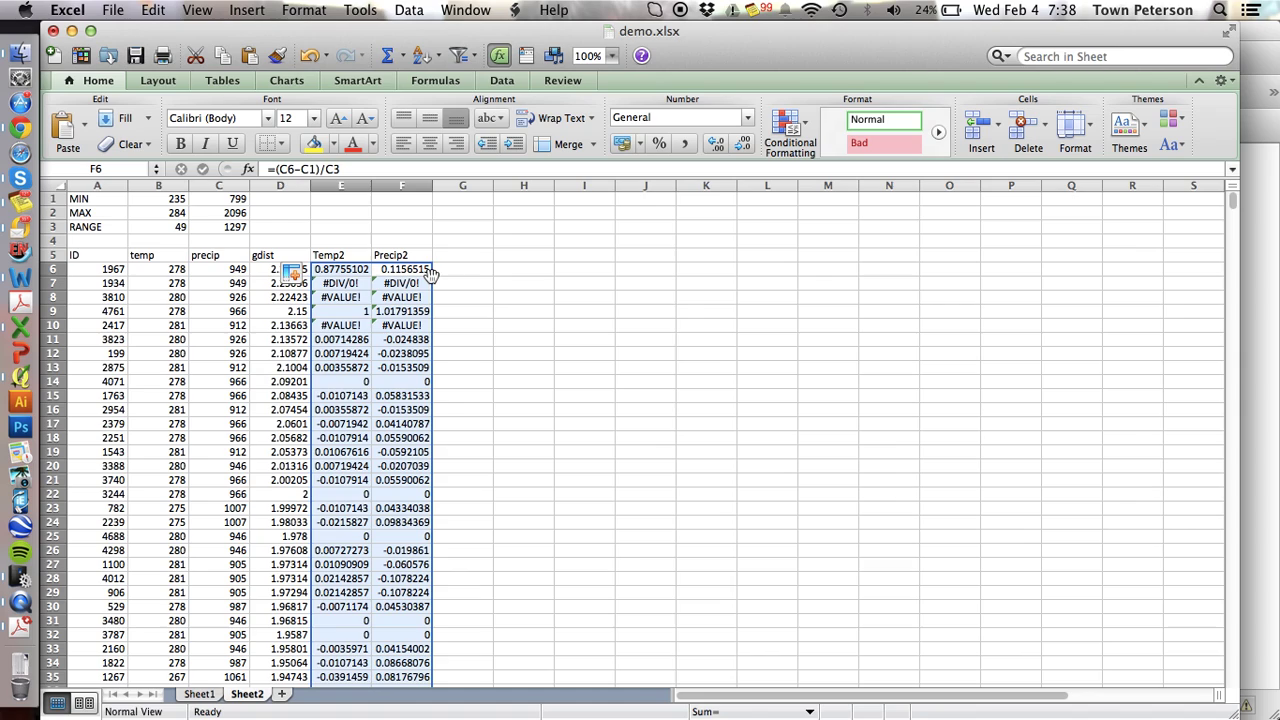
Change the E6 formula to =(B6-B$1)/B$3 with anchored MIN and RANGE rows
click(342, 270)
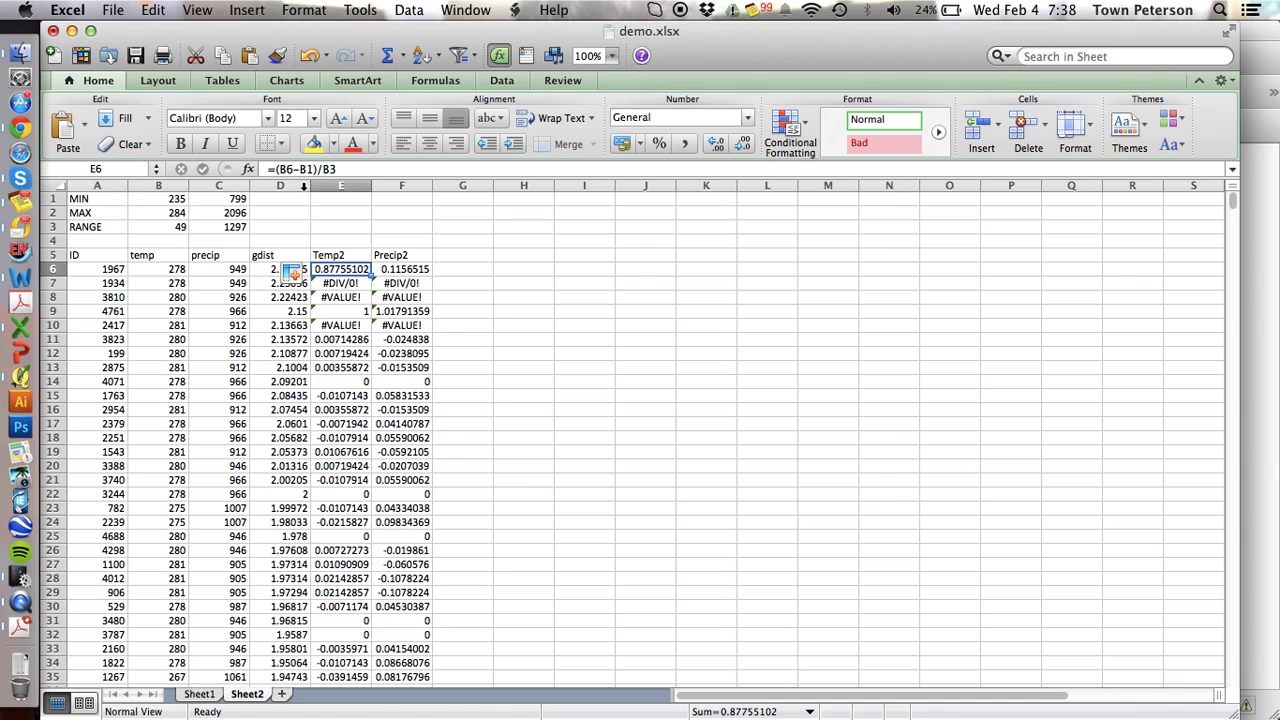
click(307, 169)
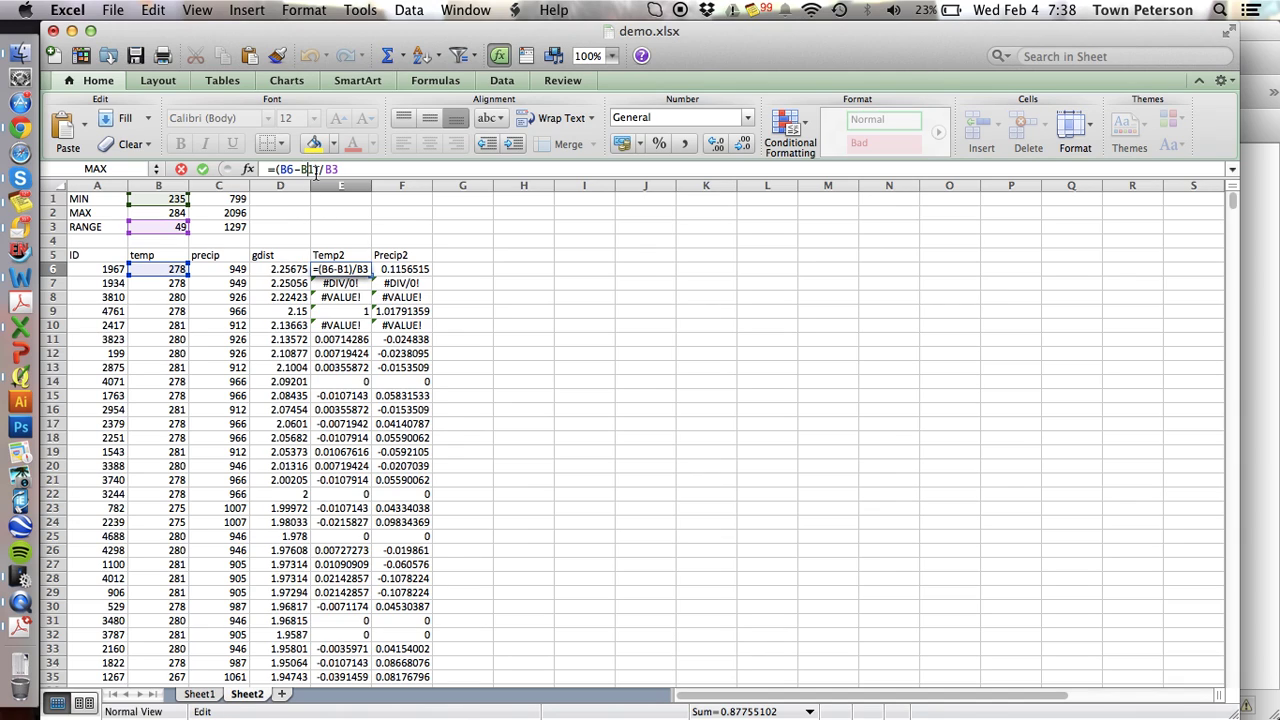
text($1)/B)
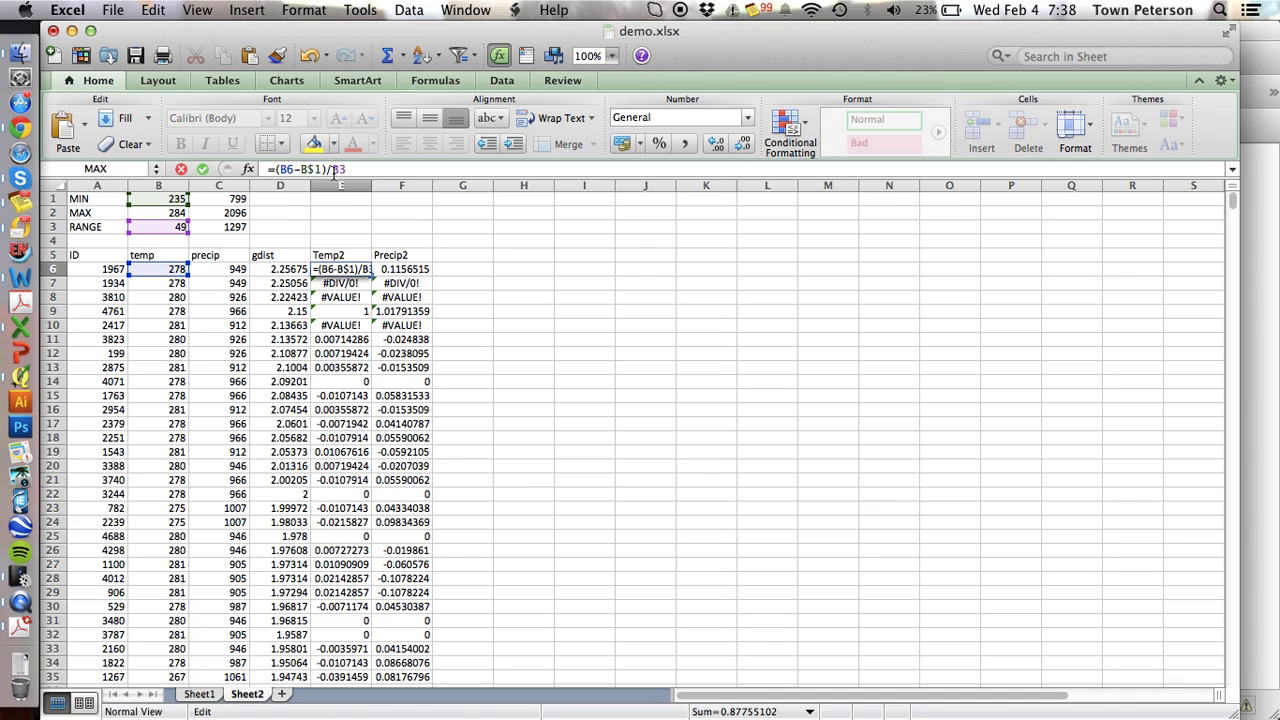
text($)
key(Return)
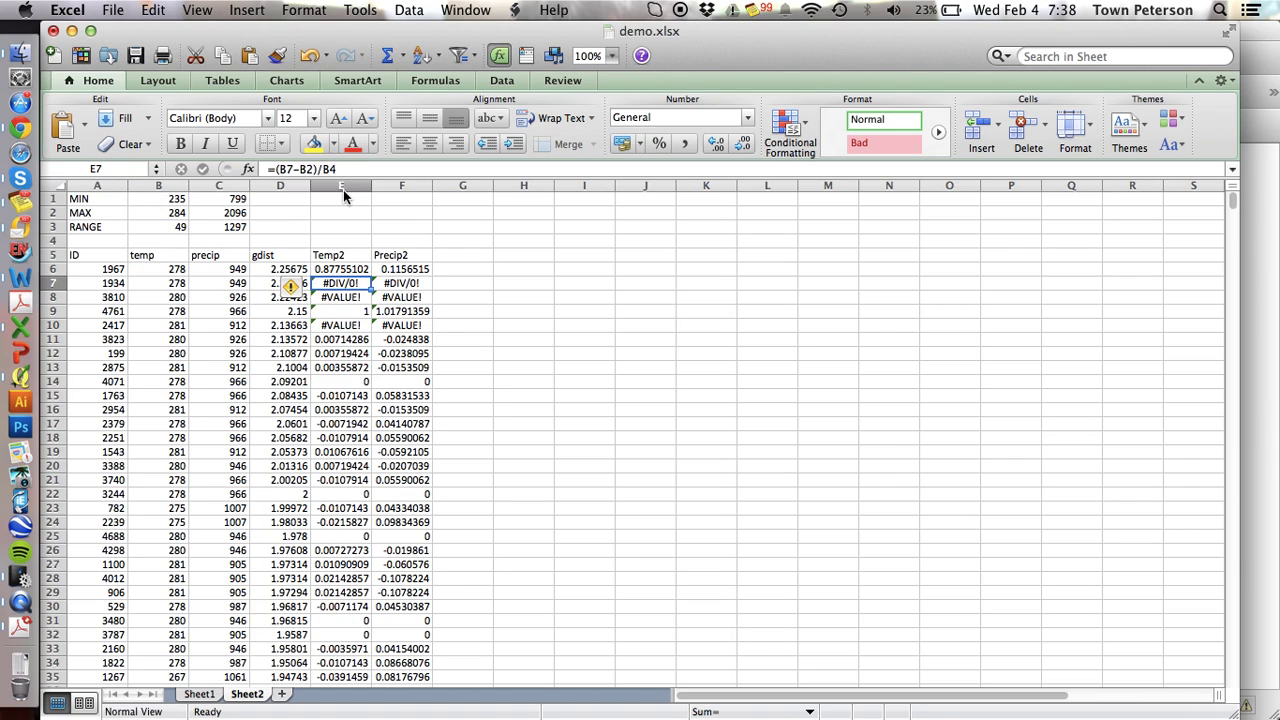
key(Up)
Copy the anchored formula to F6 and paste E6:F6 down to row 5005
key(super+c)
key(Right)
key(super+v)
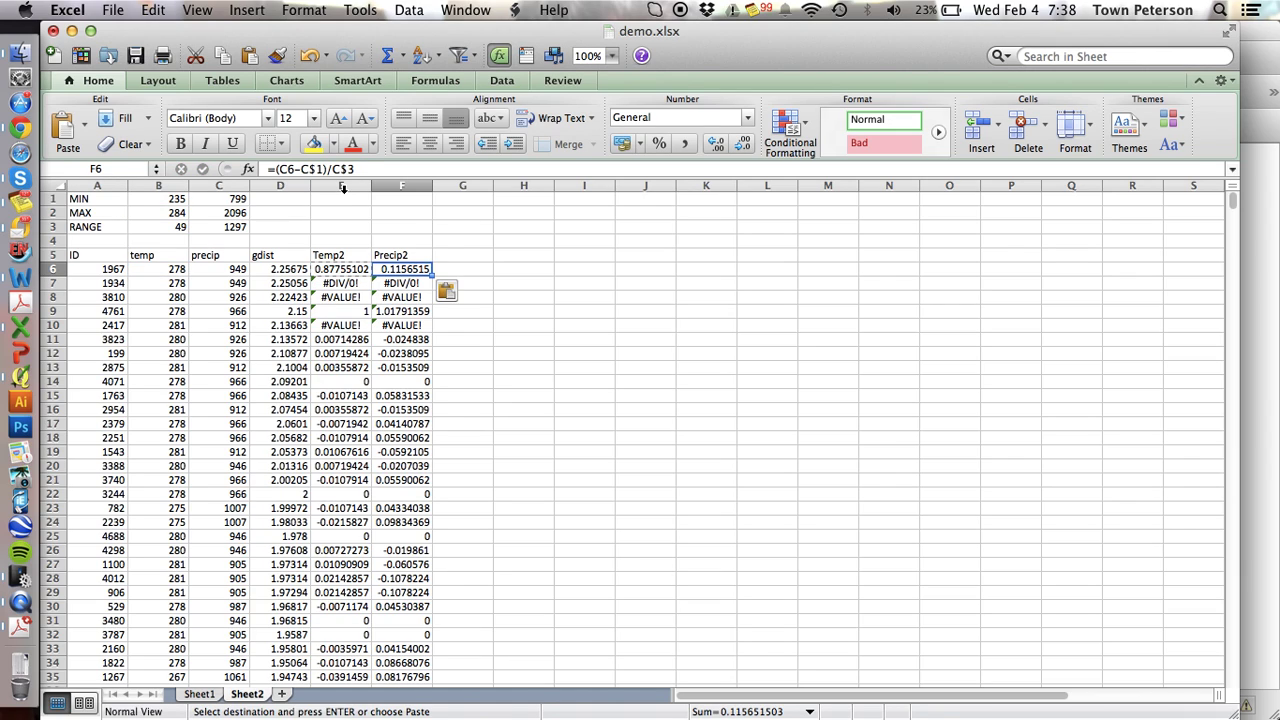
key(Left)
key(shift+Right)
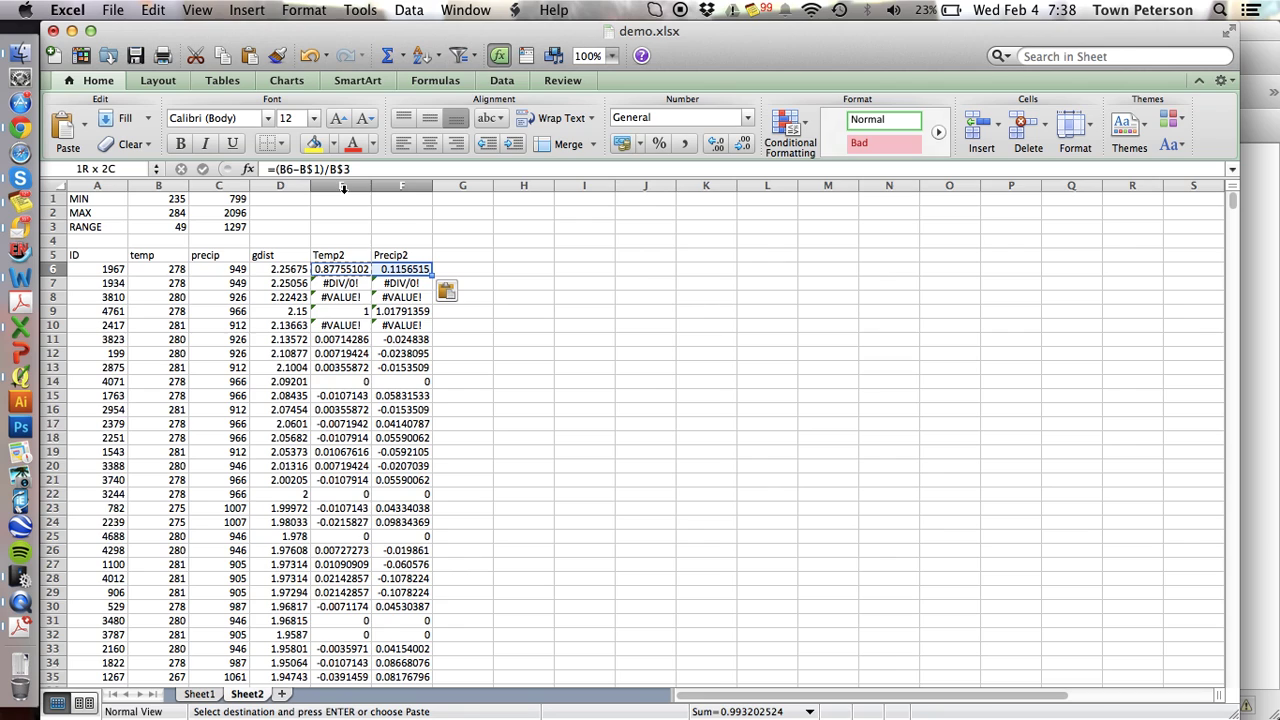
key(super+shift+Down)
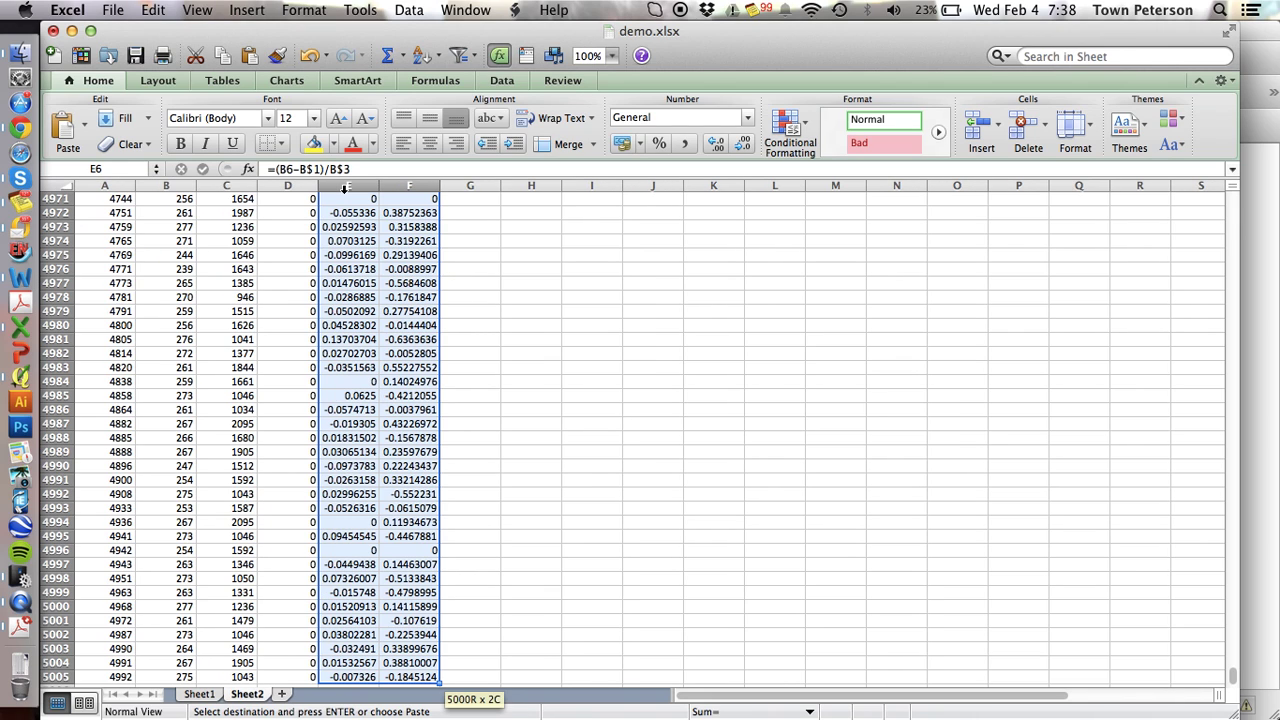
key(super+v)
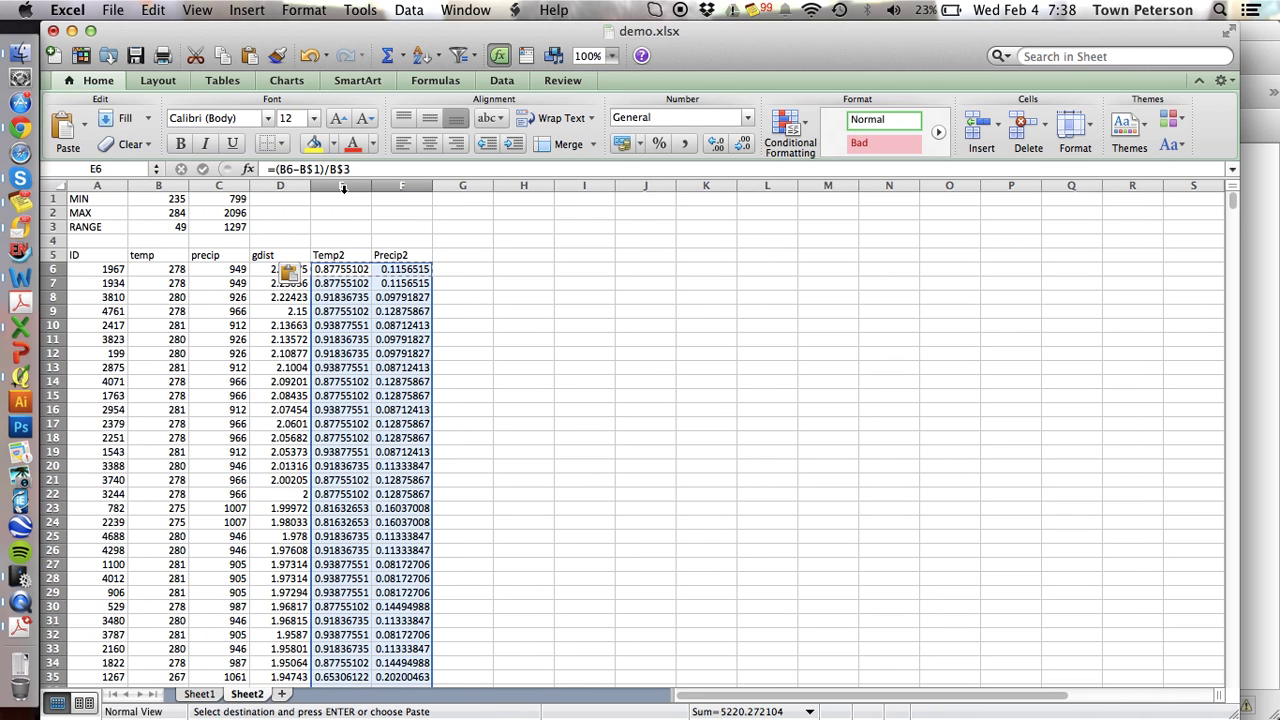
Paste the rescaling formula into E1:F1 and E2:F2
click(220, 292)
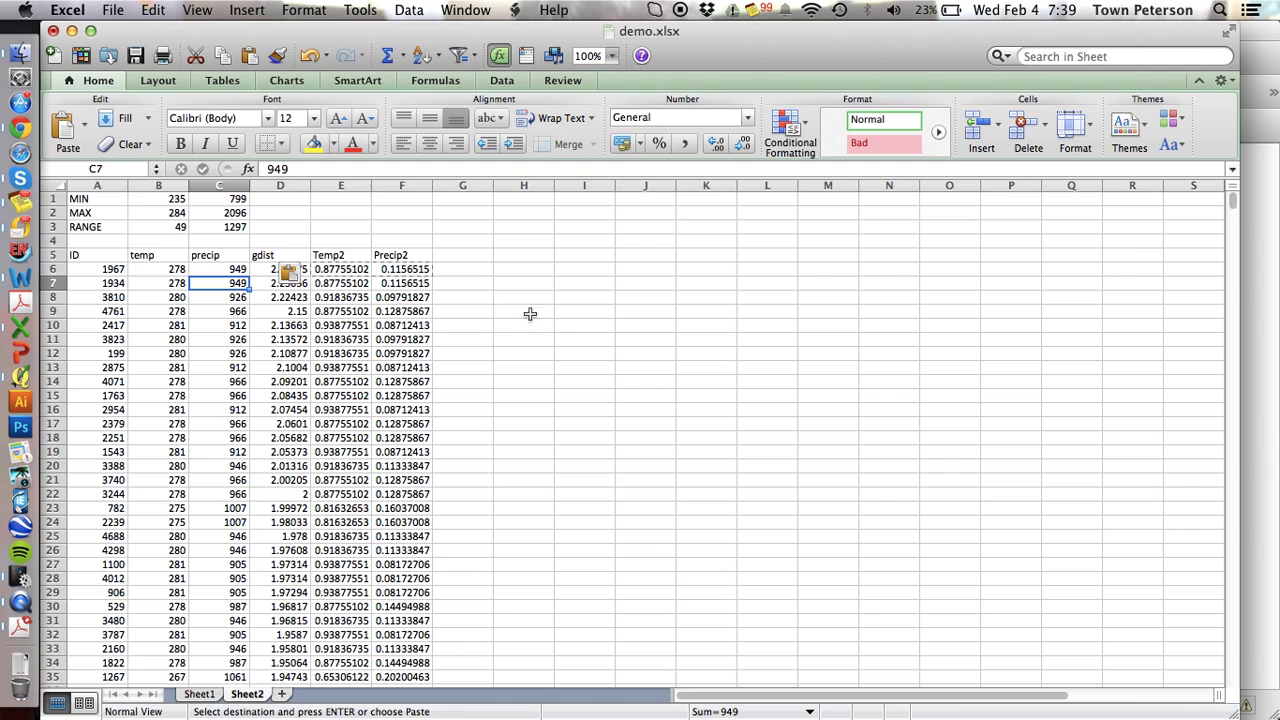
click(345, 268)
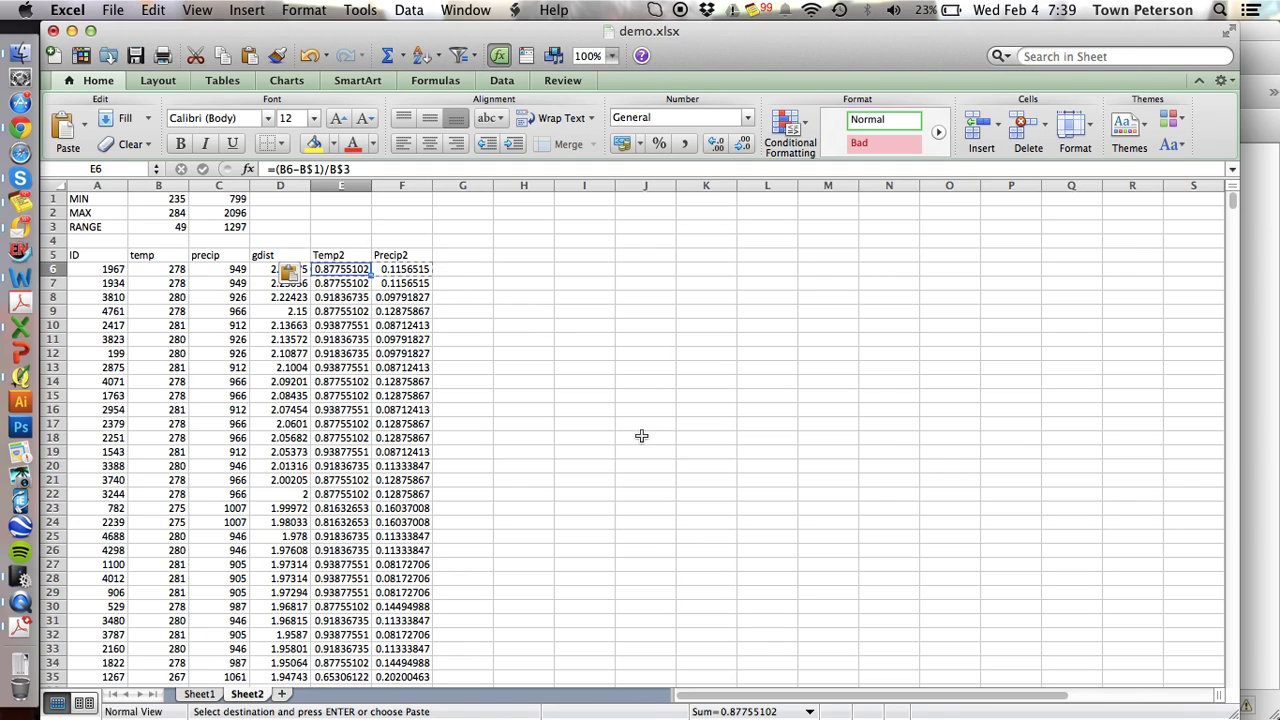
click(331, 200)
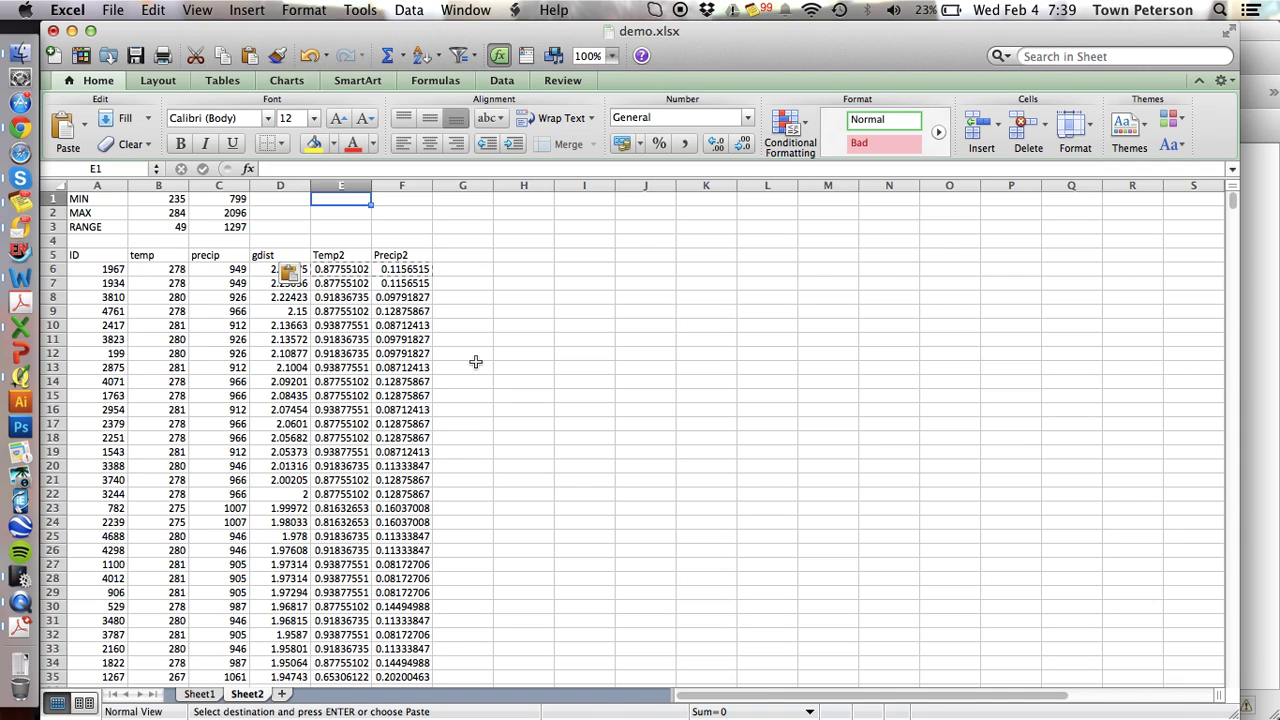
key(super+v)
key(Down)
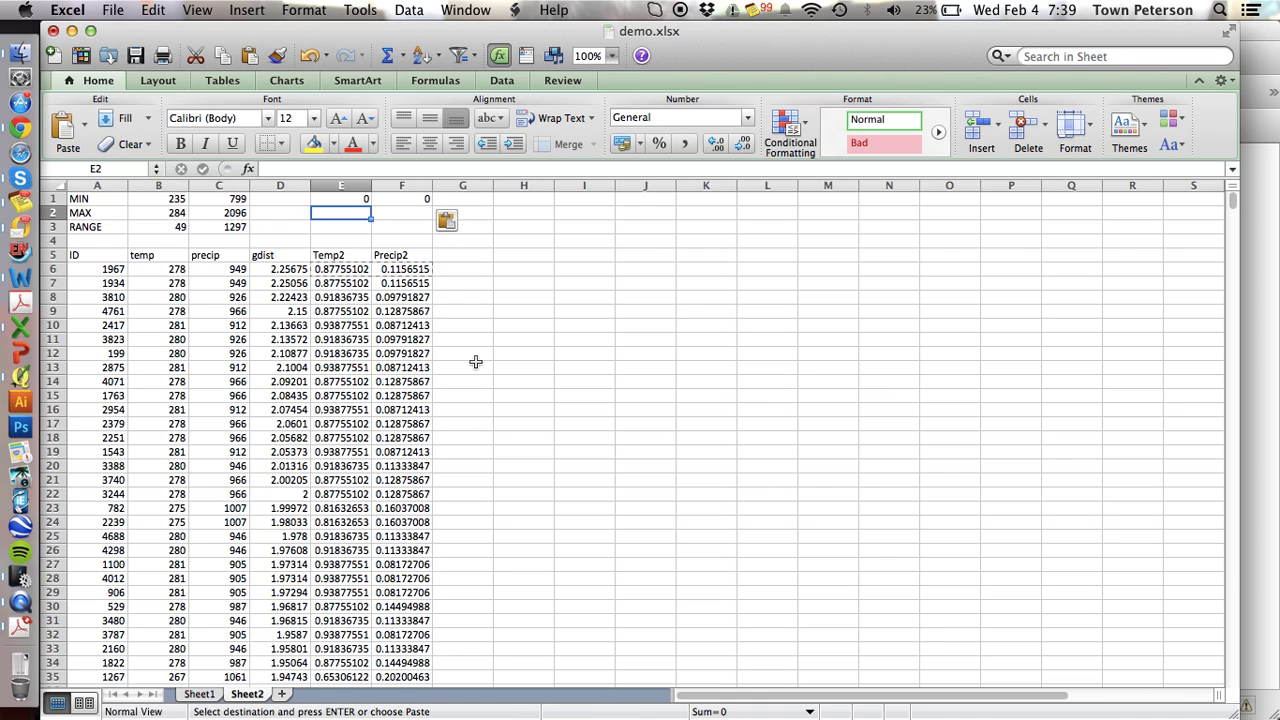
key(super+v)
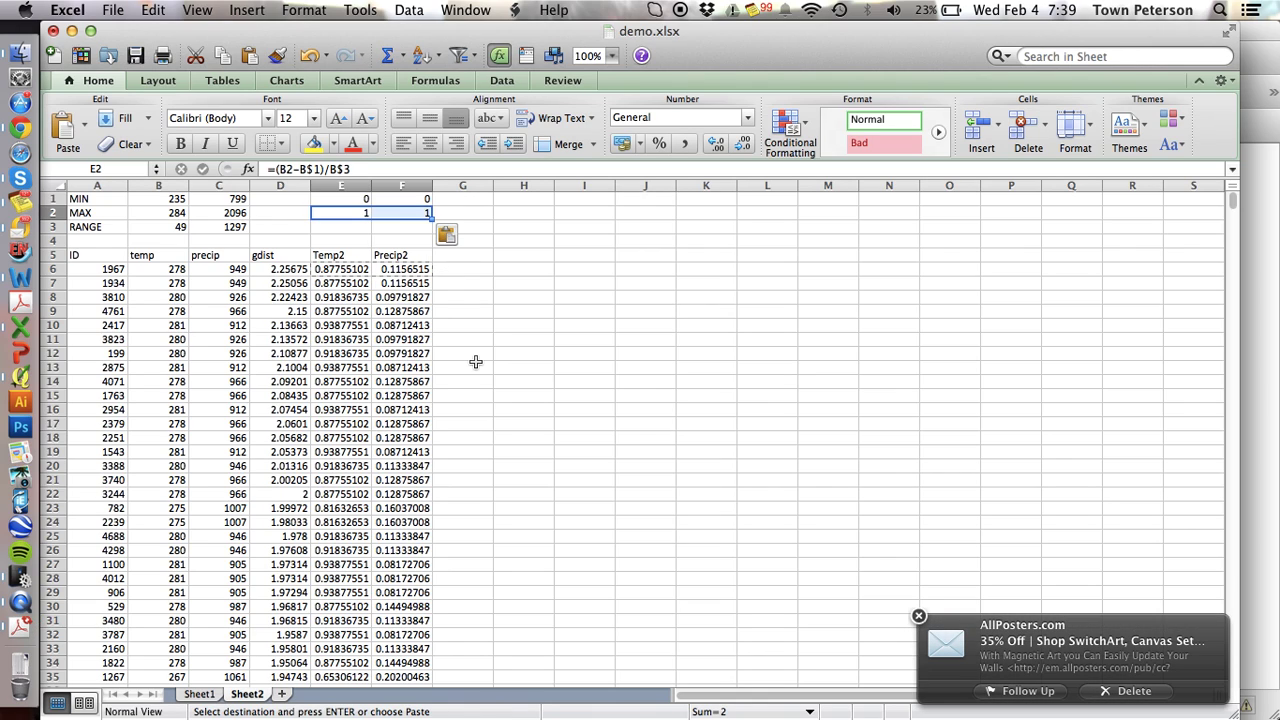
Check the formulas in column E and the MIN formulas in B1 and C1
key(Down)
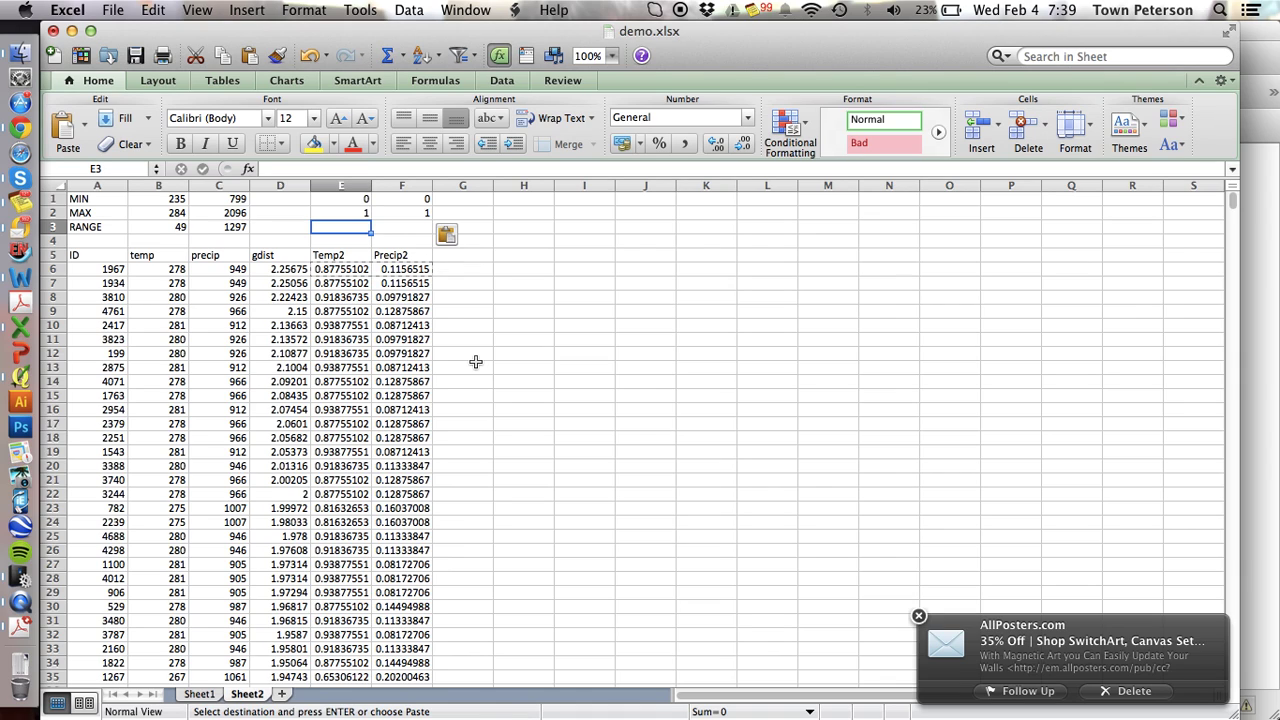
key(Down)
key(Down)
key(Up)
key(Up)
key(Up)
key(Down)
key(Down)
key(Down)
key(Down)
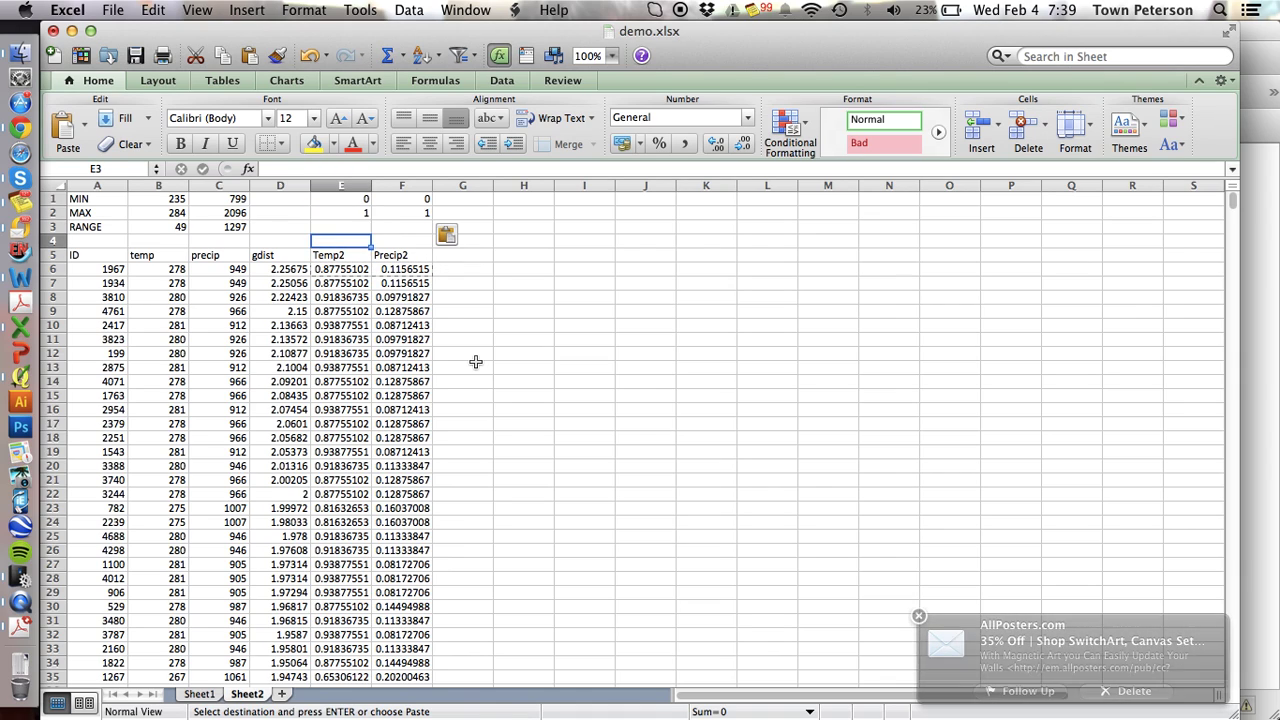
key(Up)
key(Up)
key(Up)
key(Up)
key(Up)
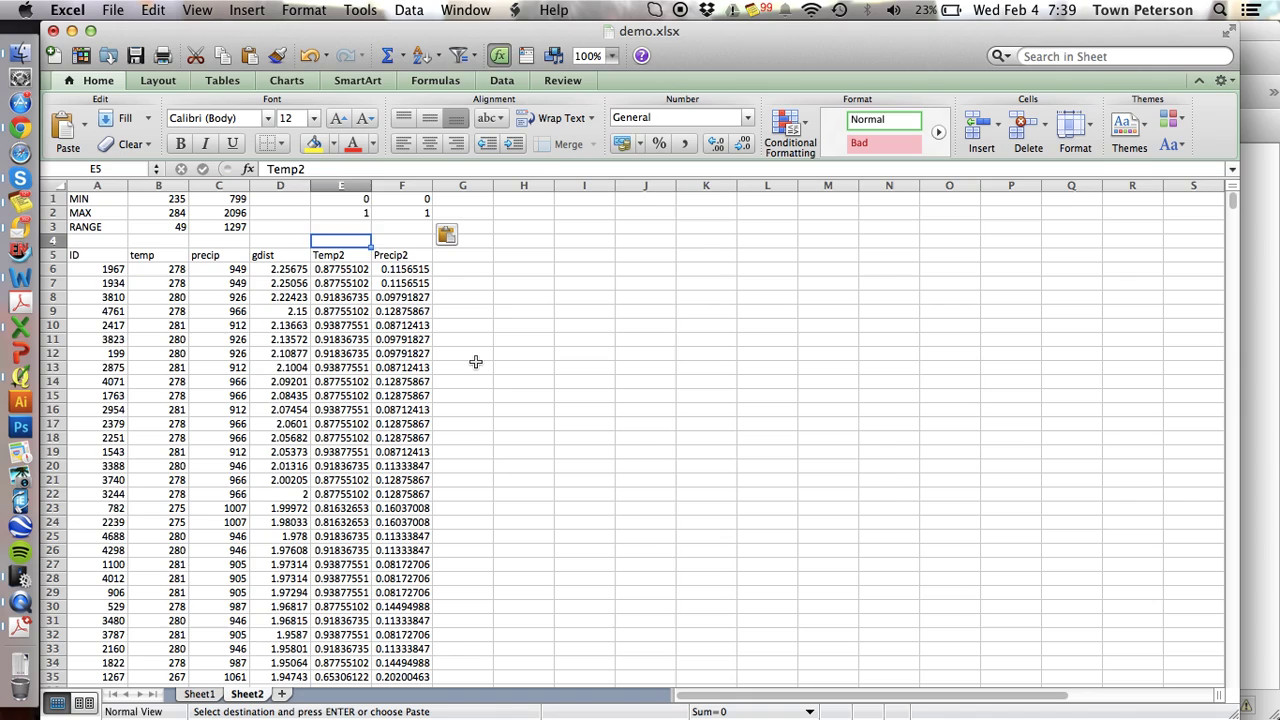
key(Down)
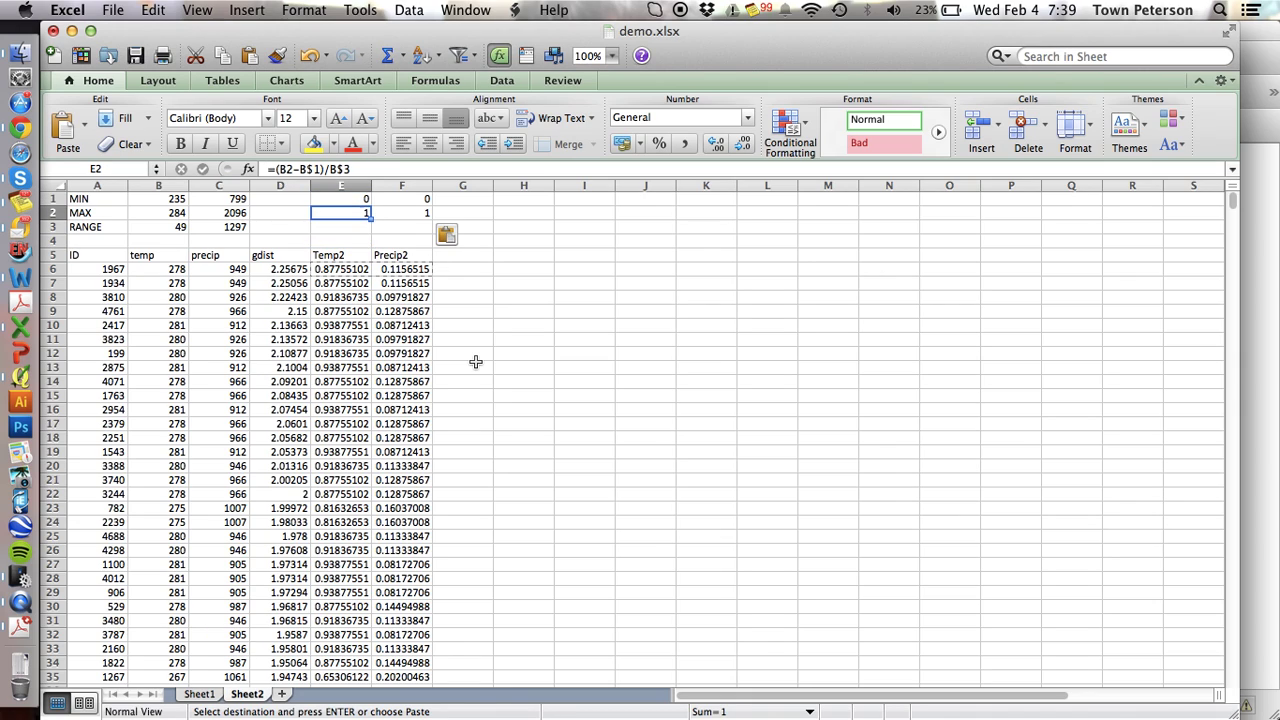
key(Left)
key(Left)
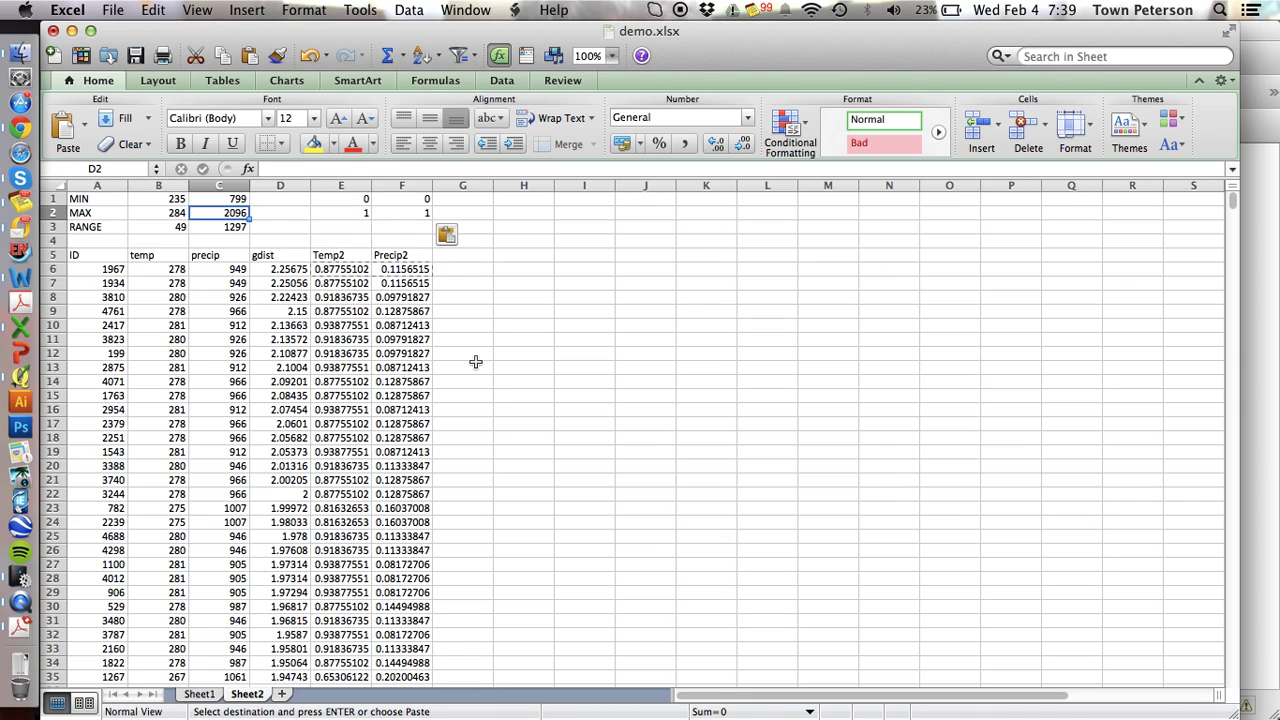
key(Left)
key(Up)
key(Right)
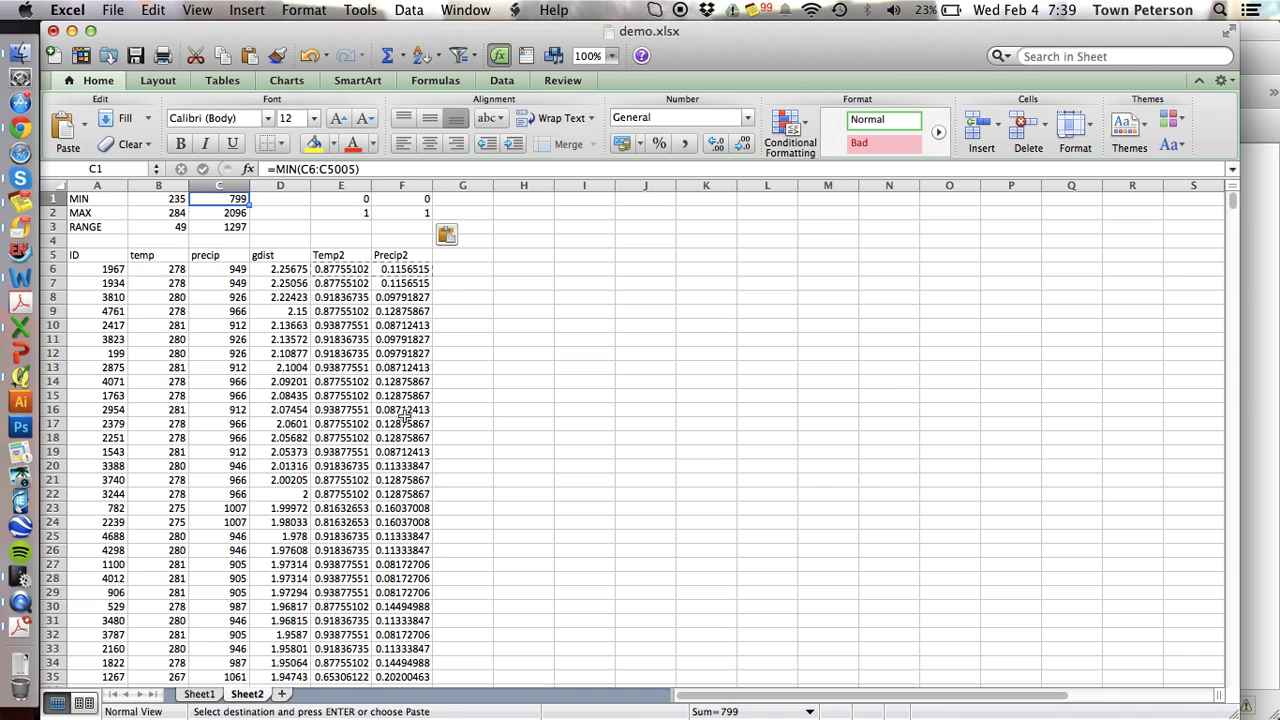
From the last Temp2 value, scroll up to where the gdist-0 rows begin
click(290, 369)
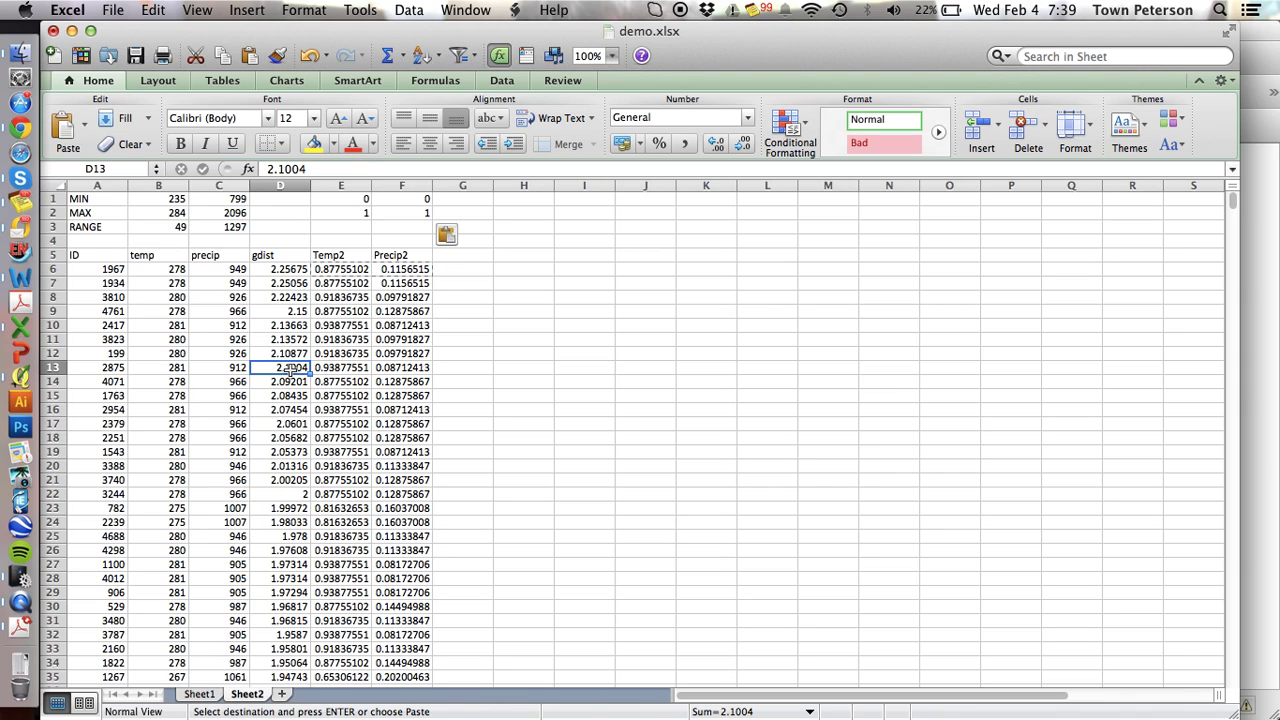
key(super+Down)
key(Right)
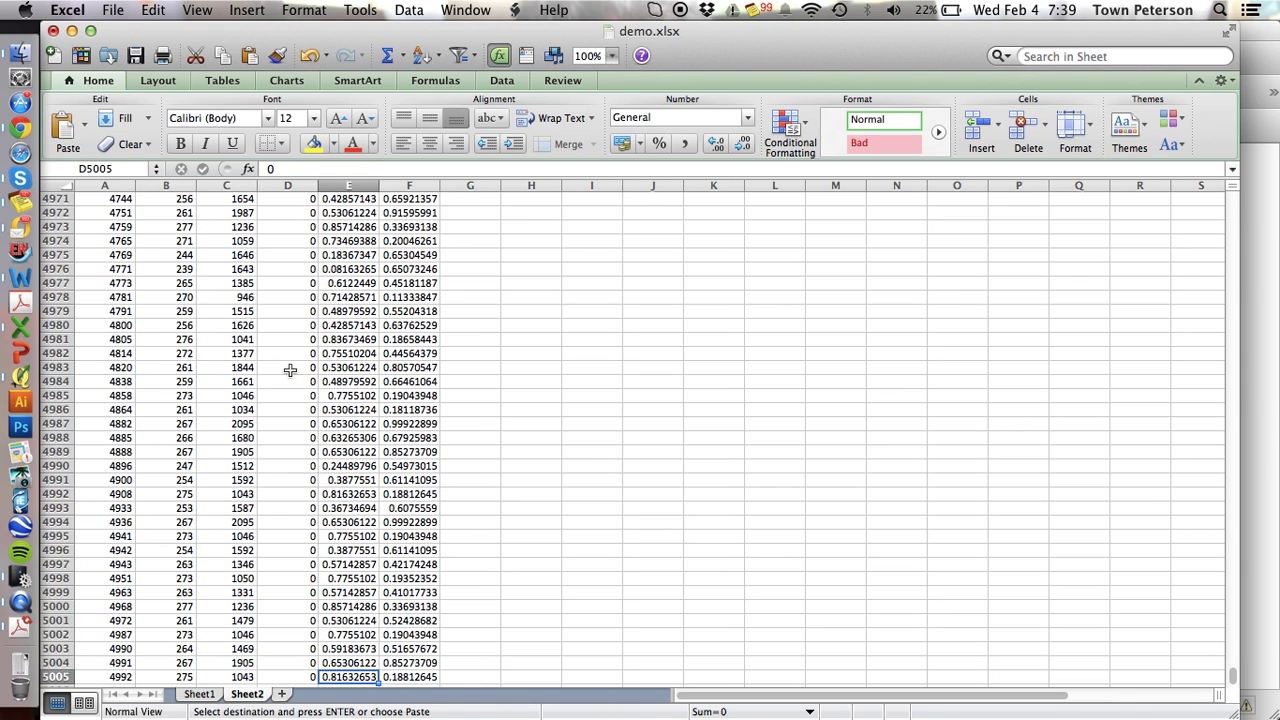
key(shift+Up)
key(shift+Up)
key(shift+Up)
key(shift+Up)
key(shift+Up)
key(shift+Up)
key(shift+Up)
key(shift+Up)
key(shift+Up)
key(shift+Up)
key(shift+Up)
key(shift+Up)
key(shift+Up)
key(shift+Up)
key(shift+Up)
key(shift+Up)
key(shift+Up)
key(shift+Up)
key(shift+Up)
key(shift+Up)
key(shift+Up)
key(shift+Up)
key(shift+Up)
key(shift+Up)
key(shift+Up)
key(shift+Up)
key(shift+Up)
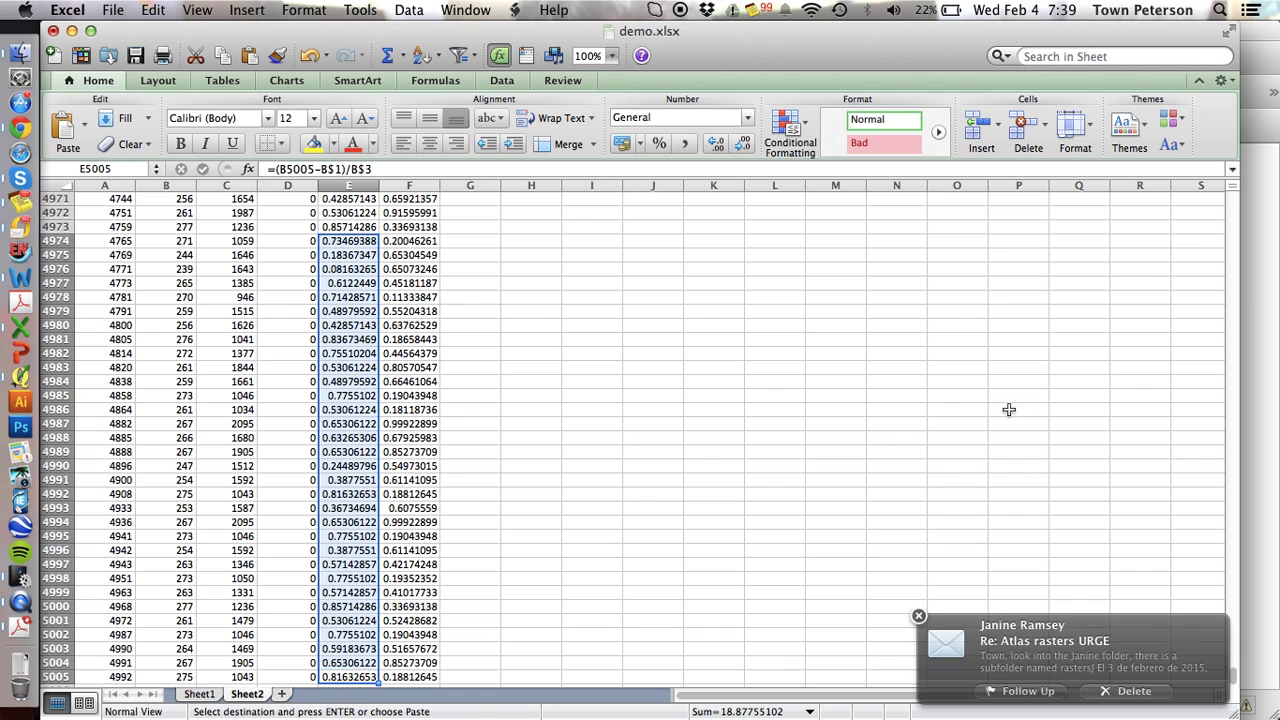
click(1232, 210)
click(1232, 210)
click(1232, 210)
click(1232, 210)
click(1232, 210)
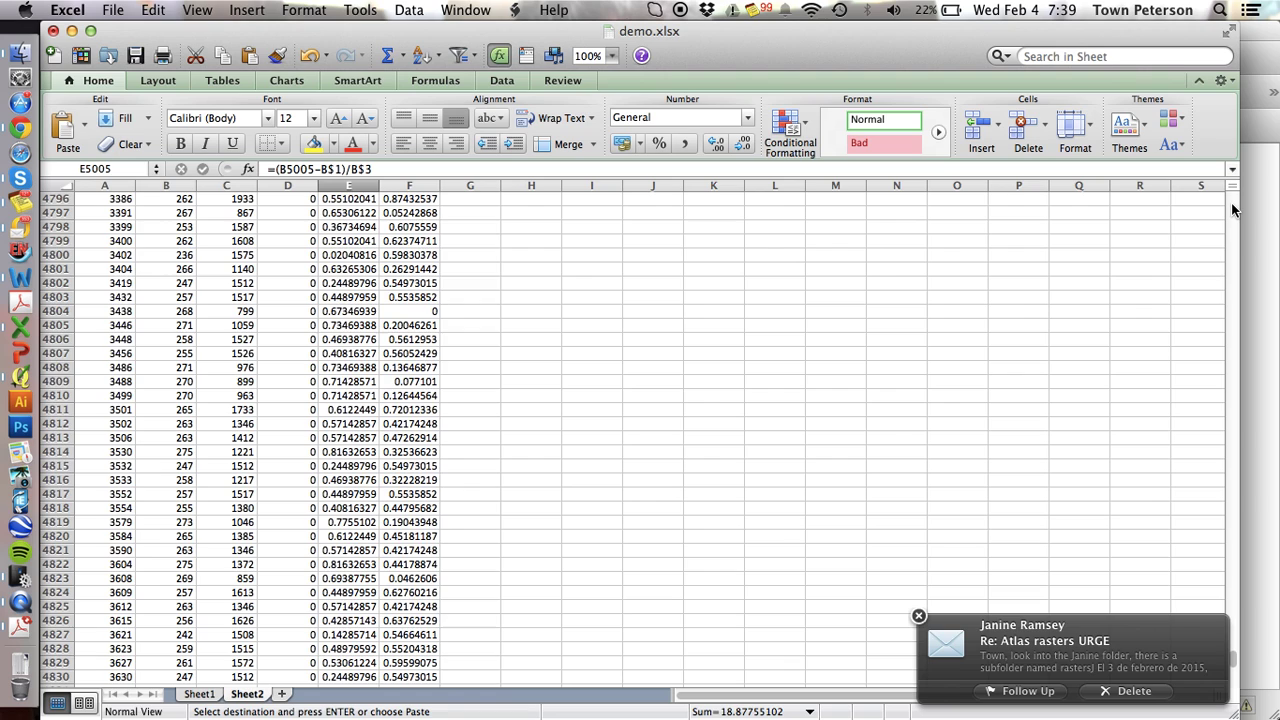
click(1232, 210)
click(1232, 210)
click(1232, 210)
click(1232, 210)
click(1232, 210)
click(1232, 210)
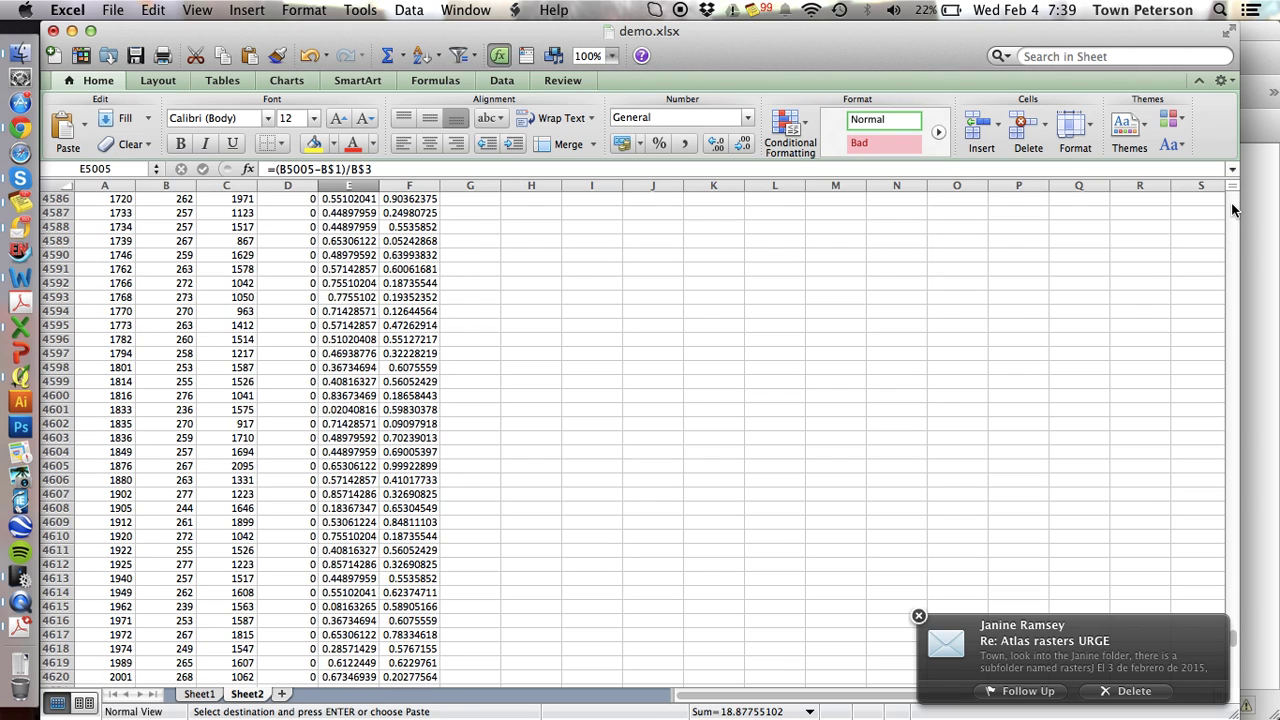
click(1232, 210)
click(1232, 210)
click(1232, 210)
click(1232, 210)
click(1232, 210)
click(1232, 210)
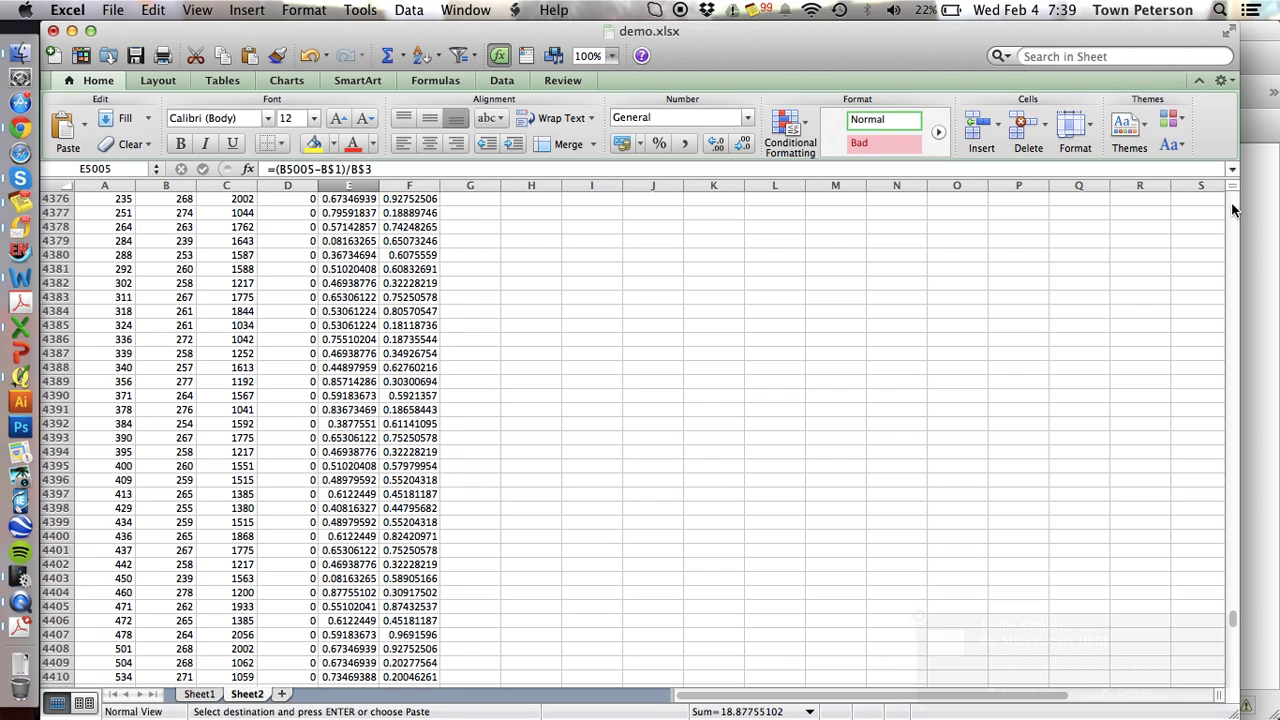
click(1232, 210)
click(1232, 210)
click(1235, 648)
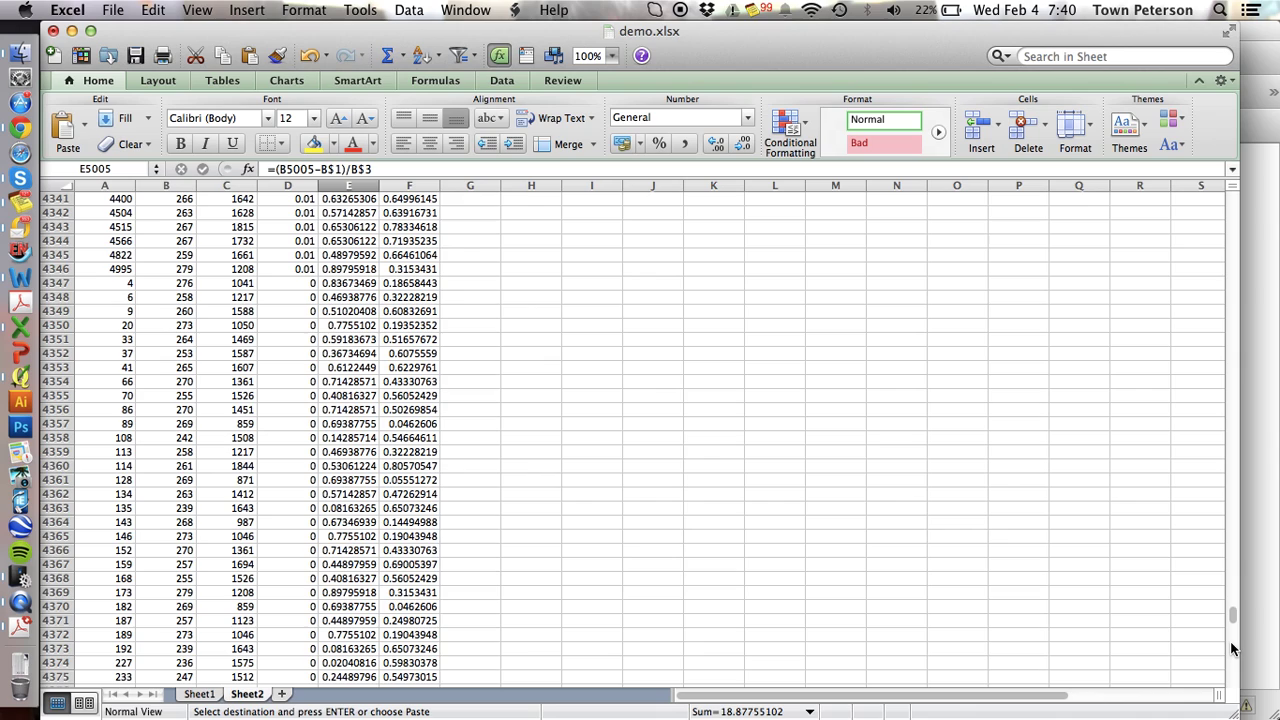
Select and copy E4347:F5005, the Temp2 and Precip2 values for gdist-0 rows
shift+click(416, 286)
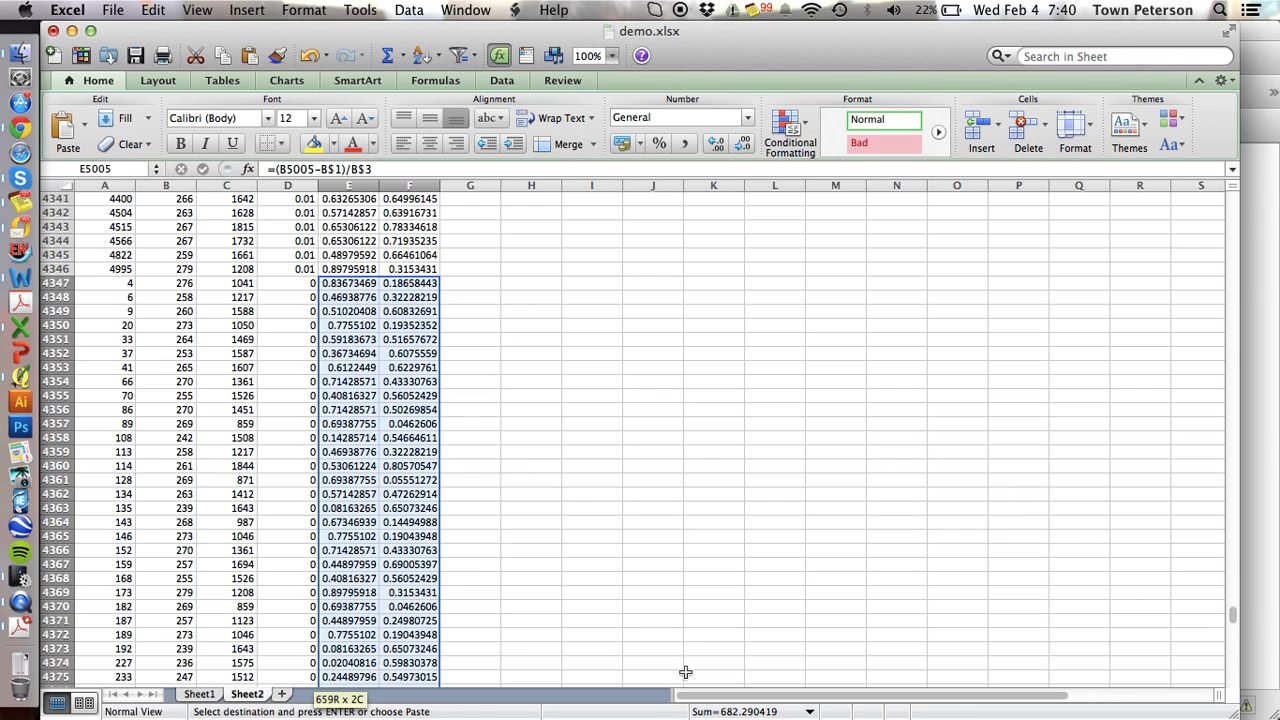
key(super+c)
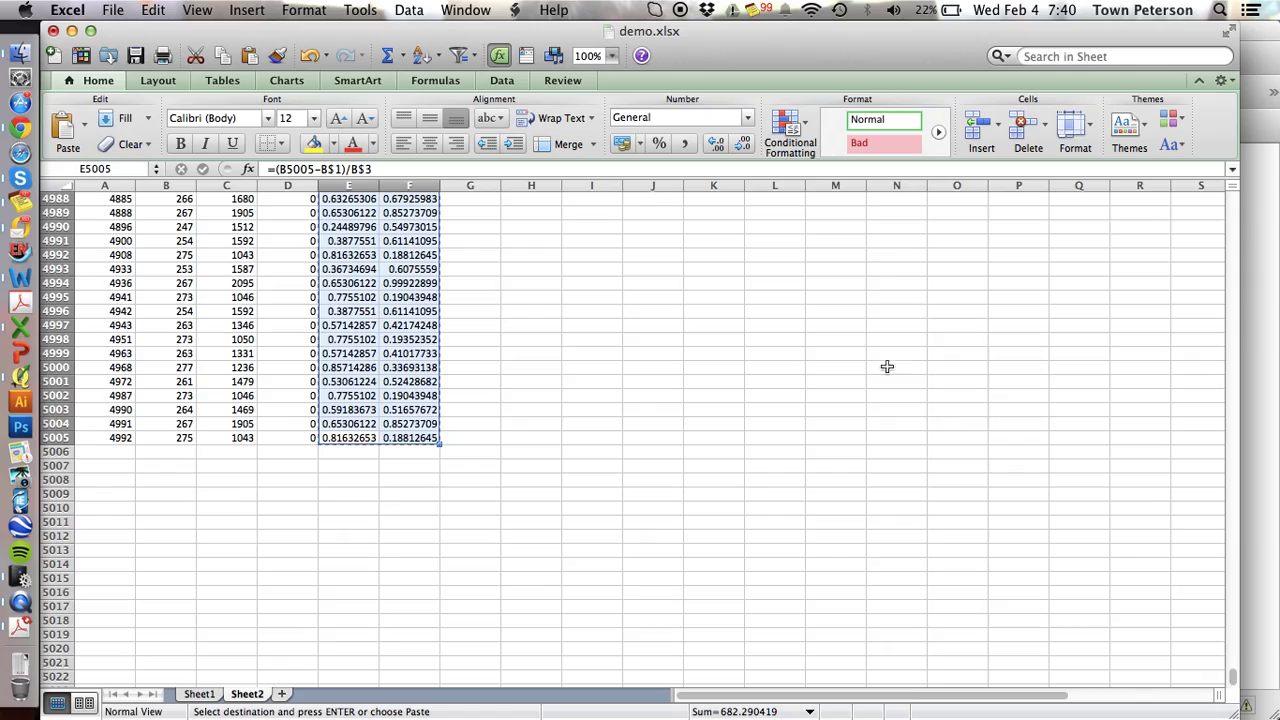
click(1231, 195)
drag(1231, 193, 1233, 193)
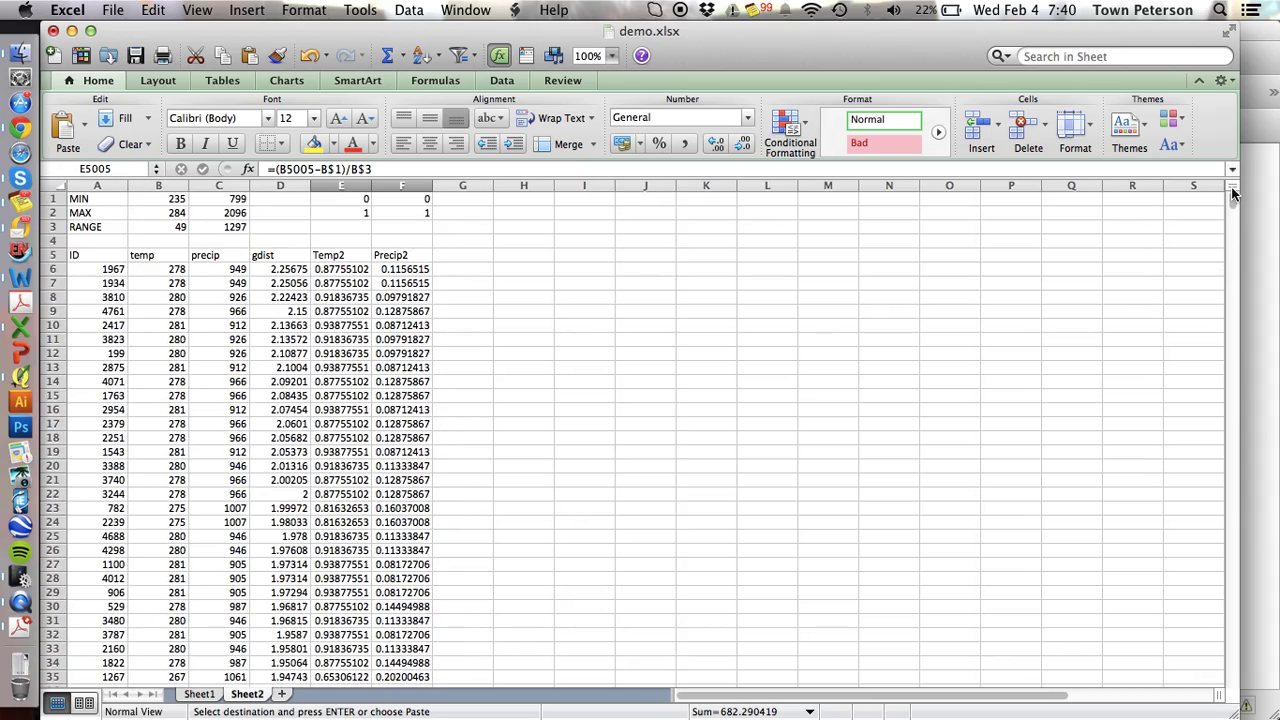
Paste Special the copied data at G4 as values, transposed
click(456, 240)
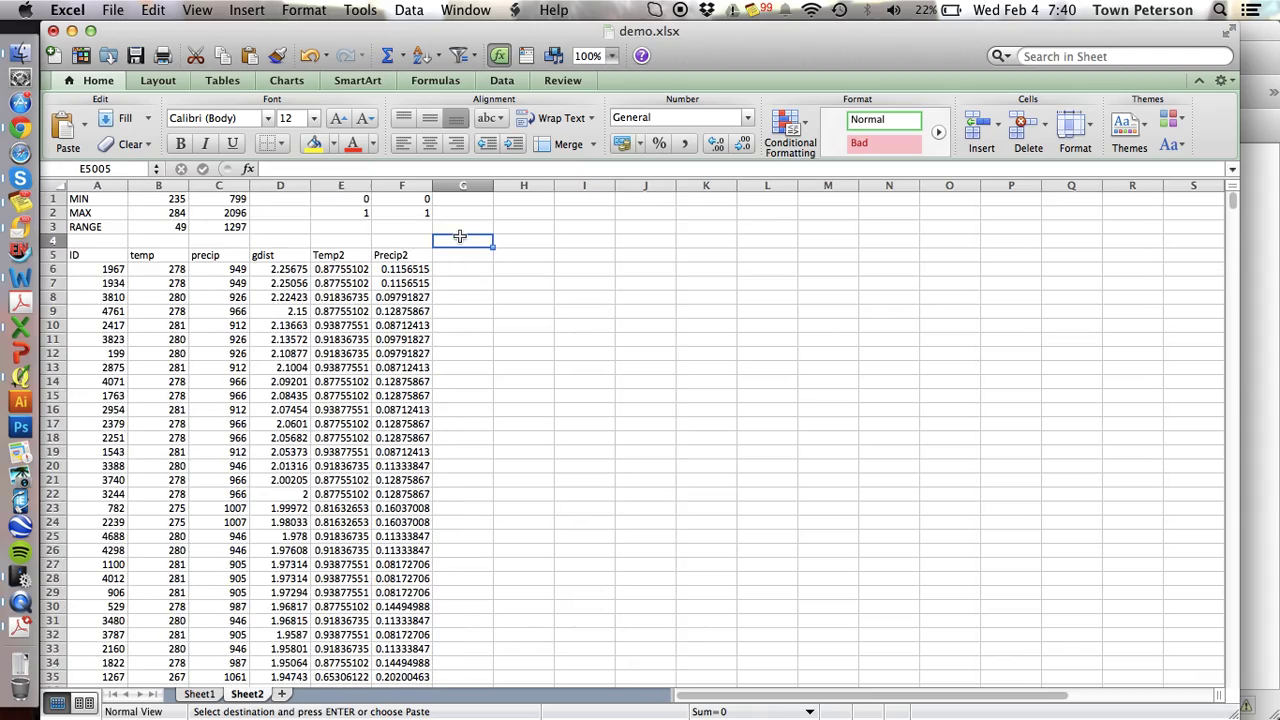
click(86, 124)
click(128, 302)
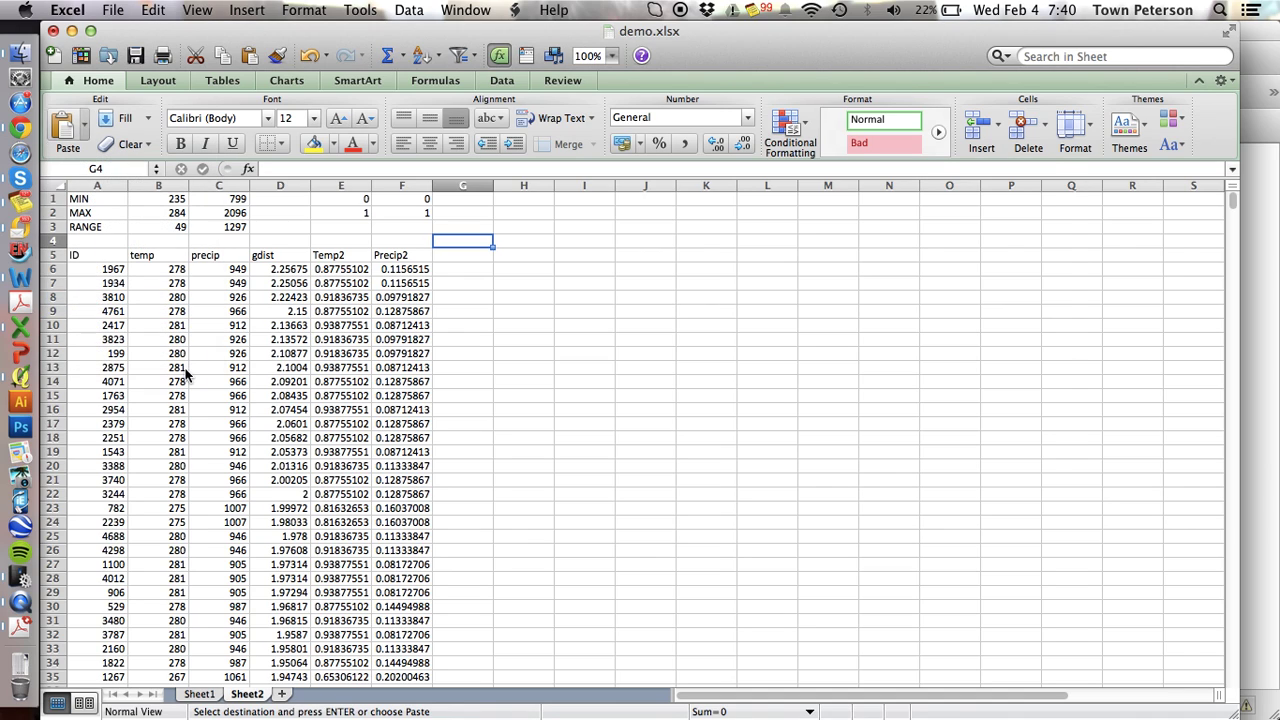
click(911, 351)
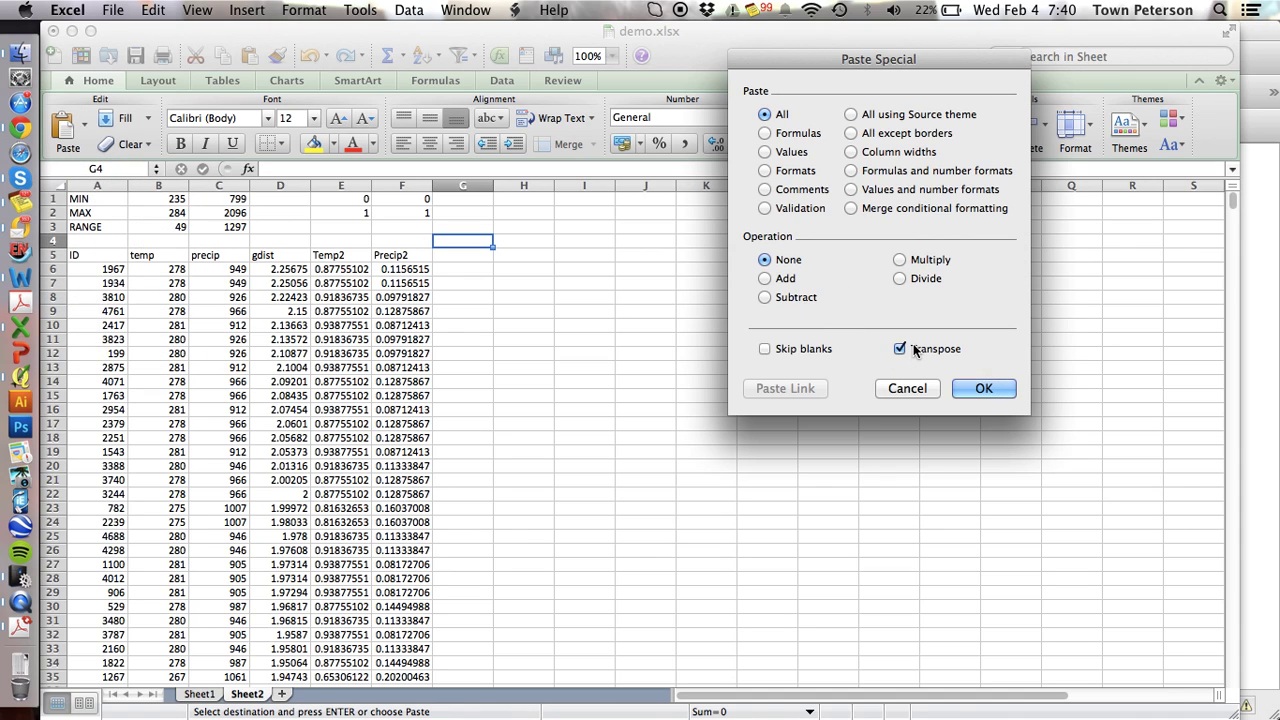
click(792, 153)
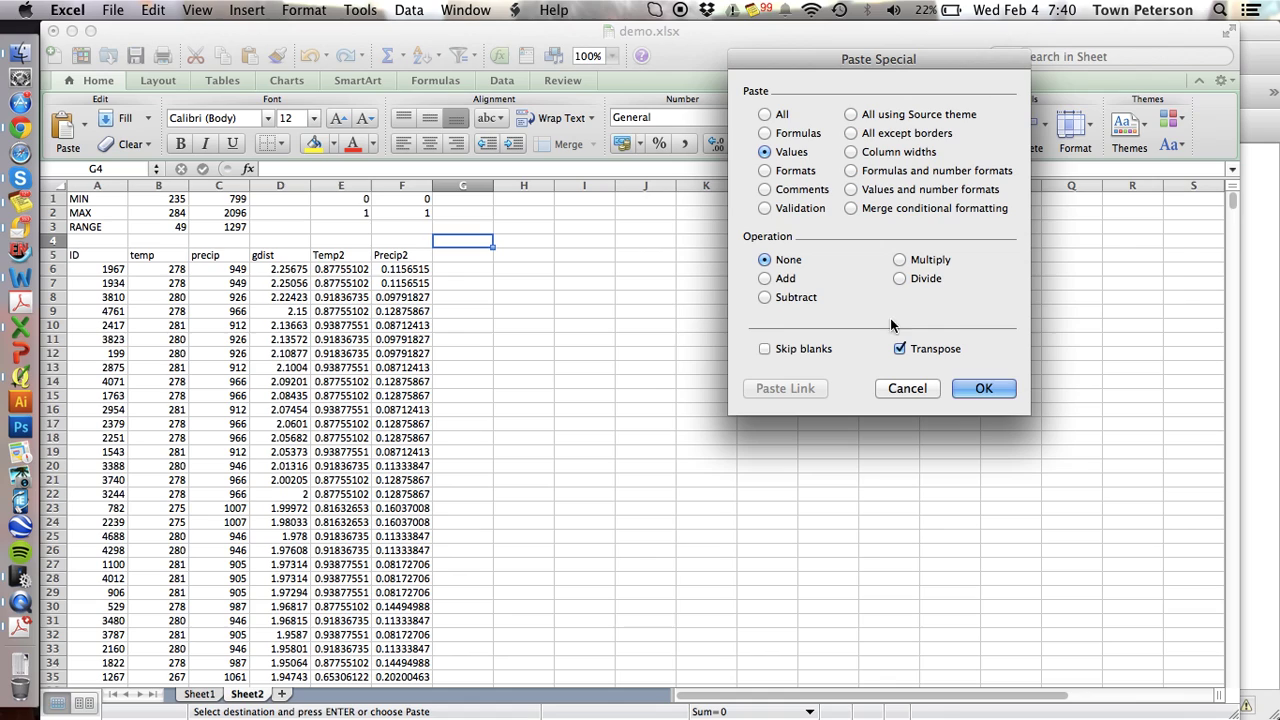
click(982, 389)
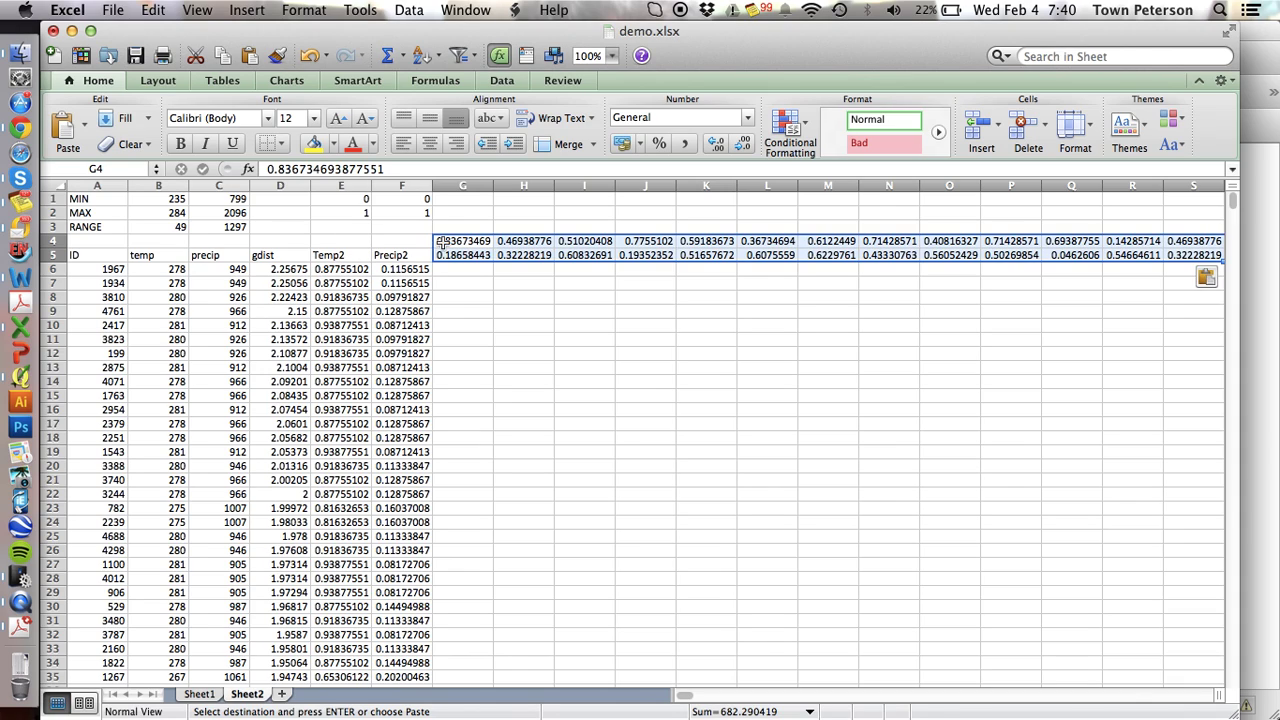
Label F4 'Temp2->' and shade the transposed rows 4–5 yellow to the last column
click(410, 242)
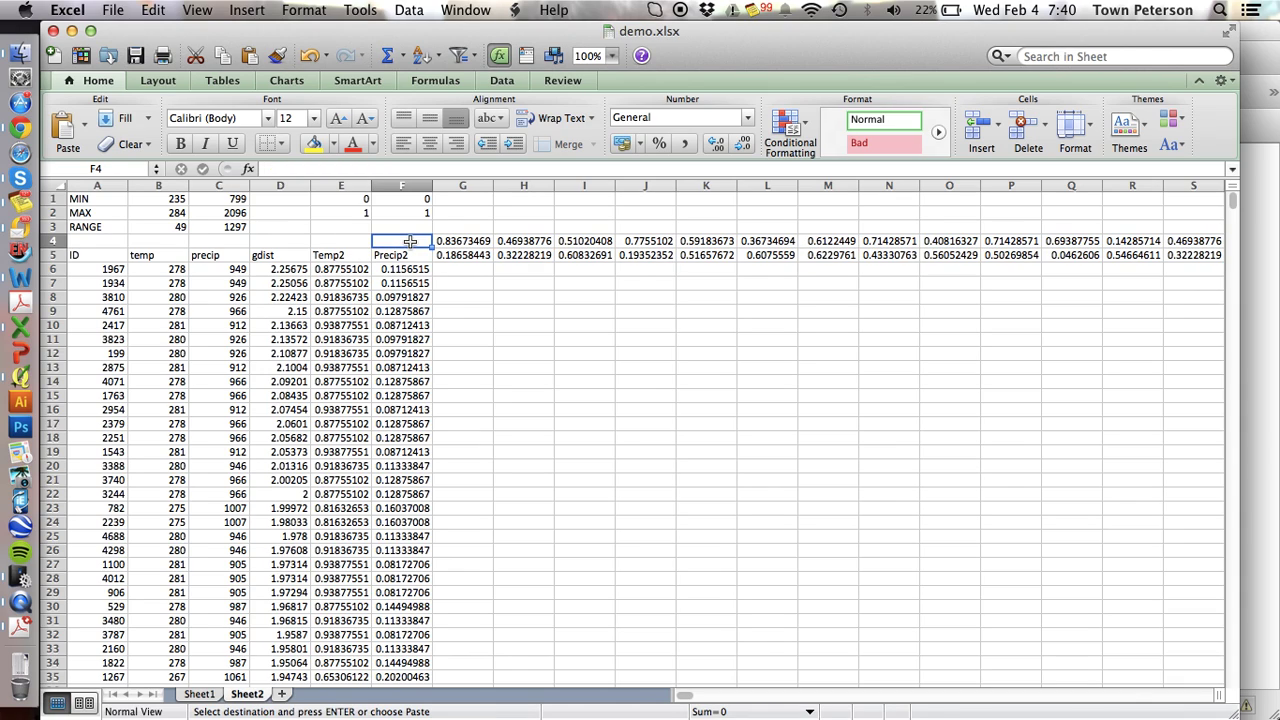
text(Temp2->)
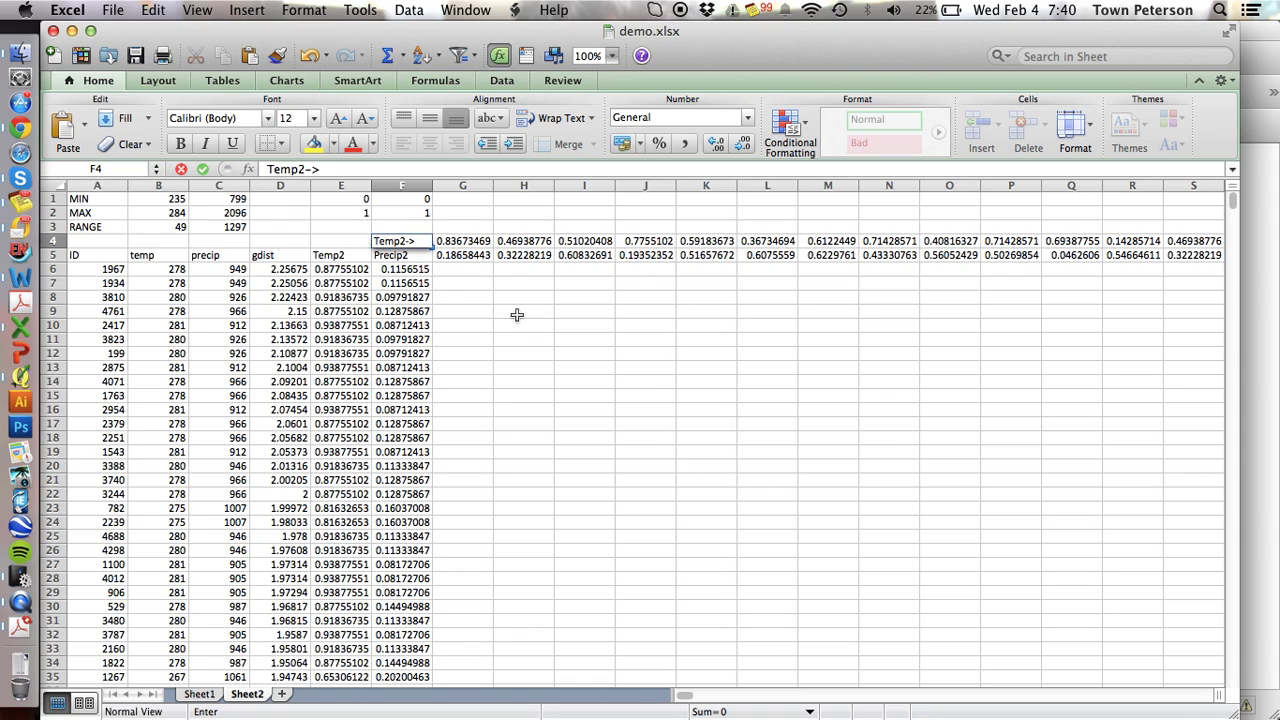
click(476, 312)
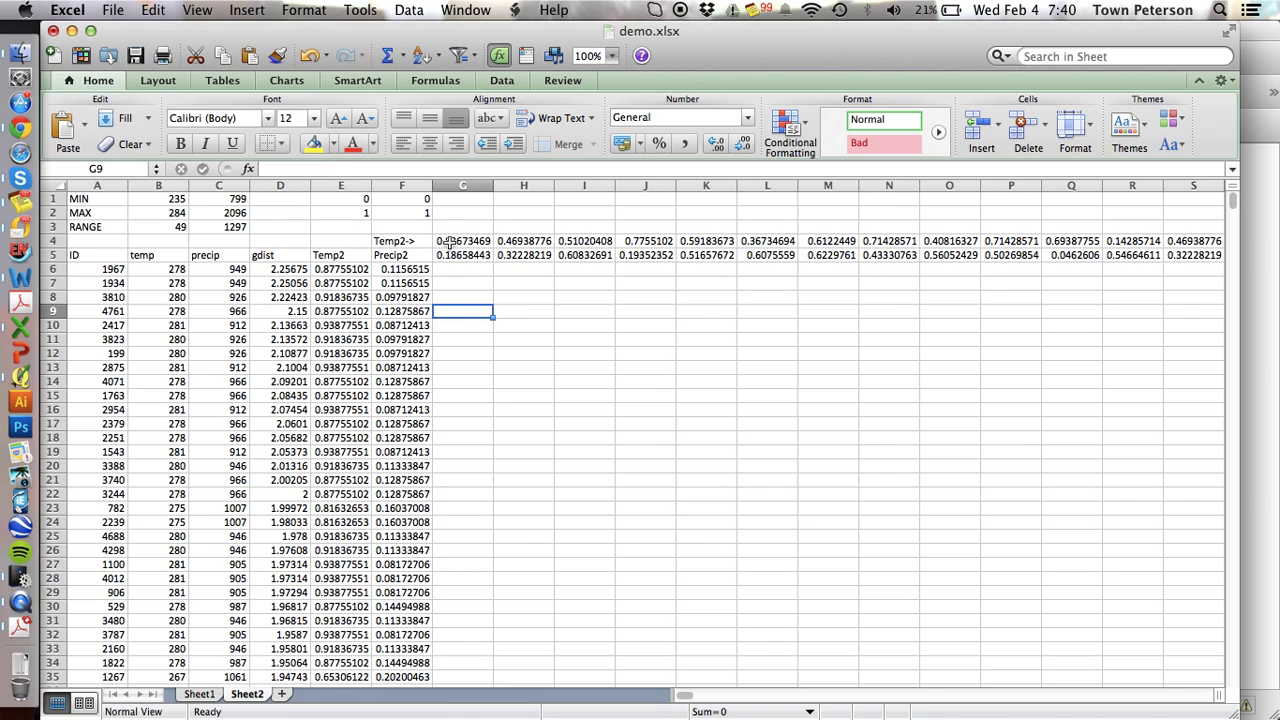
click(452, 241)
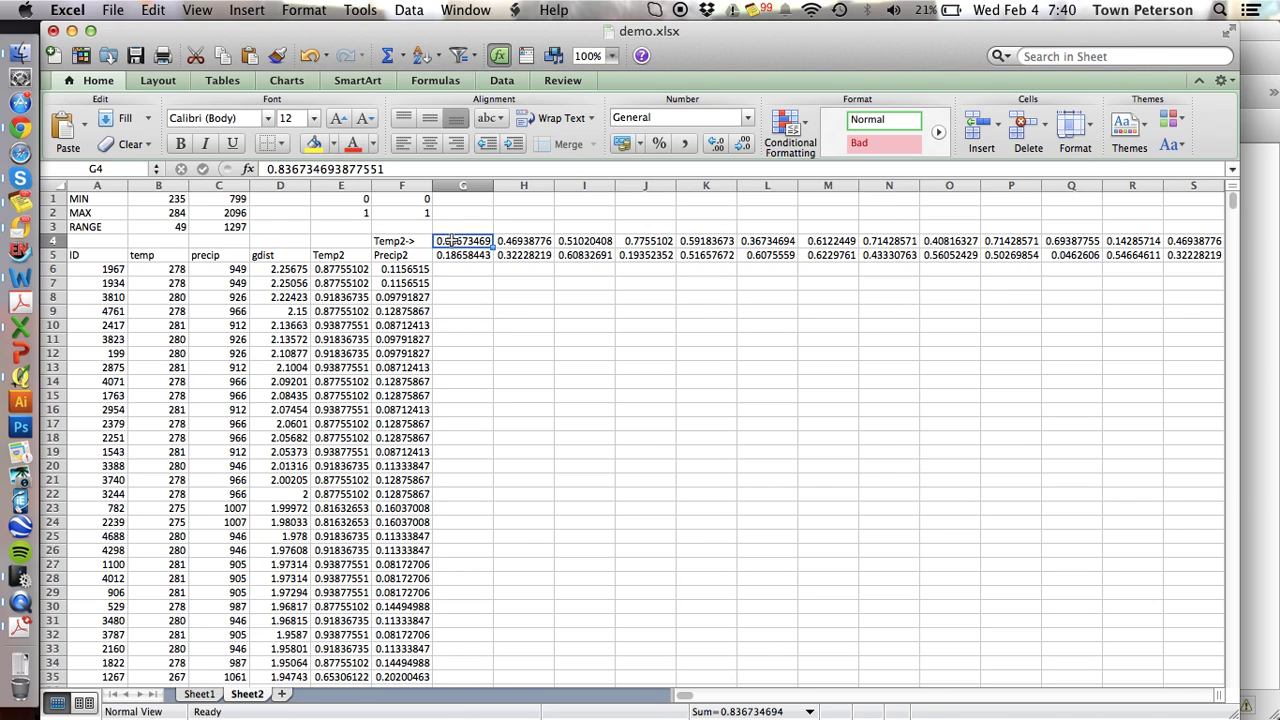
key(shift+Down)
key(ctrl+shift+Right)
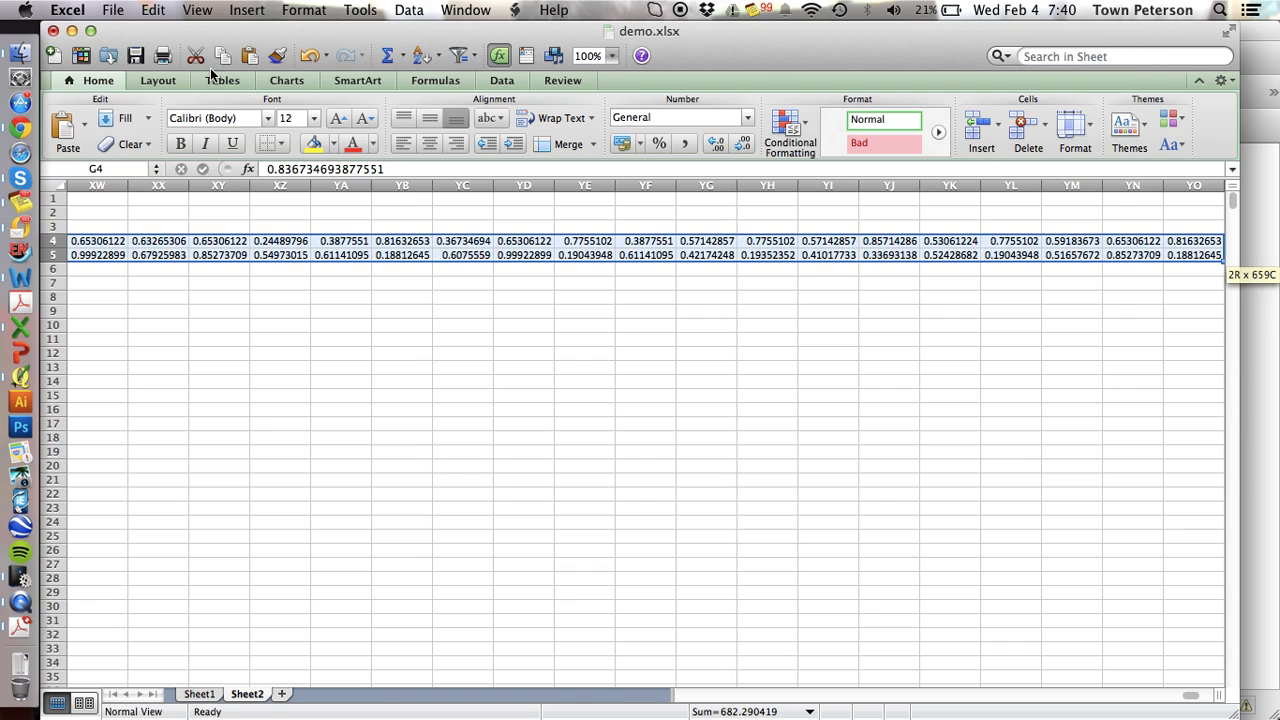
click(313, 143)
Fill the Temp2 and Precip2 values in E6:F5005 orange
key(Left)
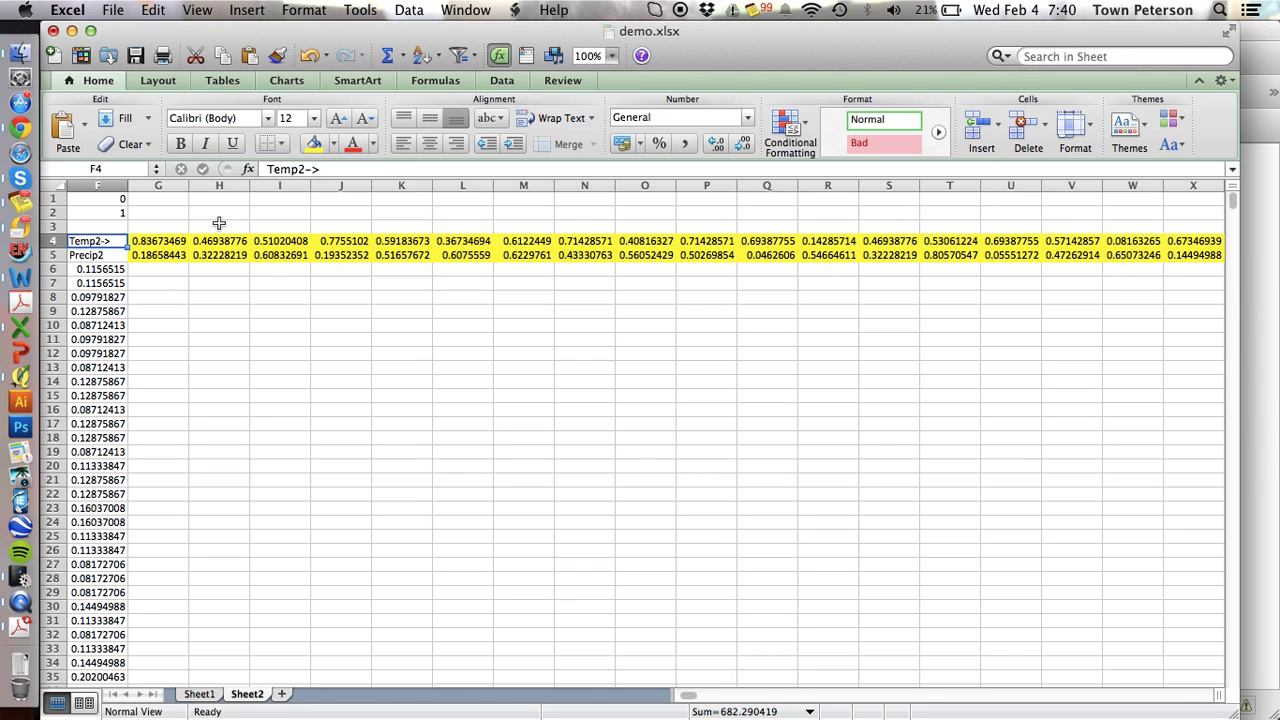
key(Down)
key(Down)
key(shift+Left)
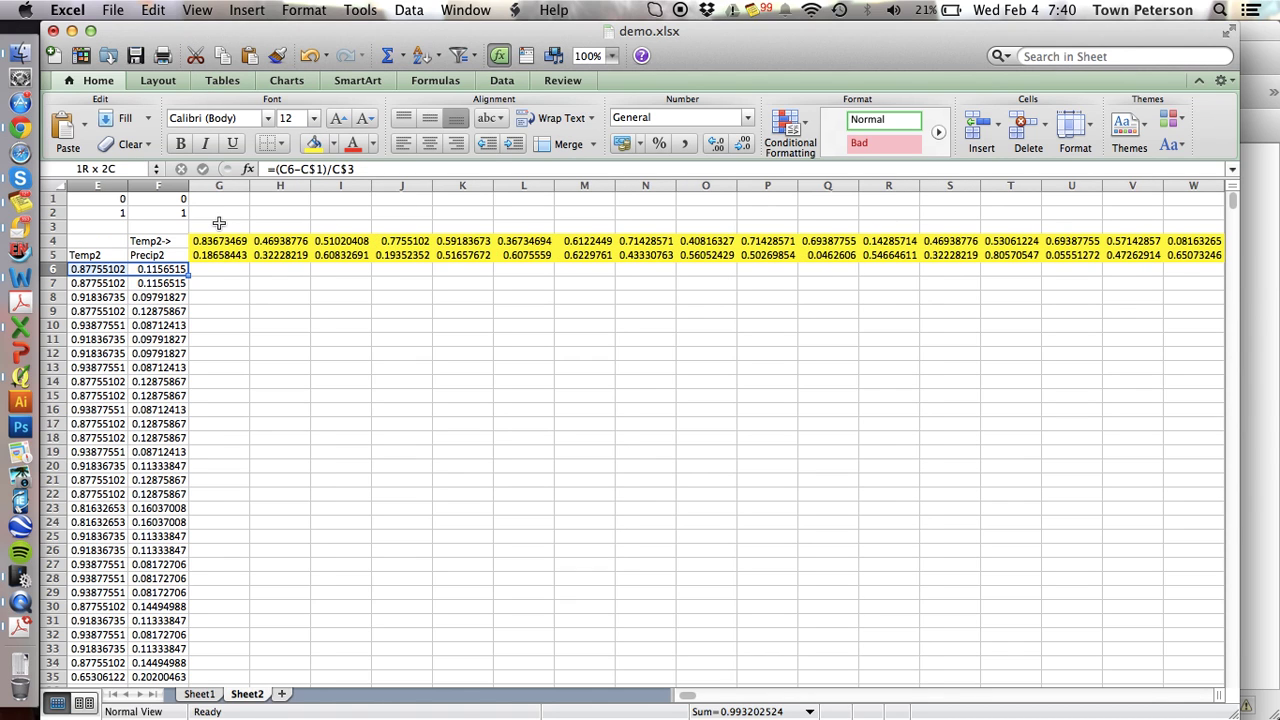
key(ctrl+shift+Down)
click(334, 144)
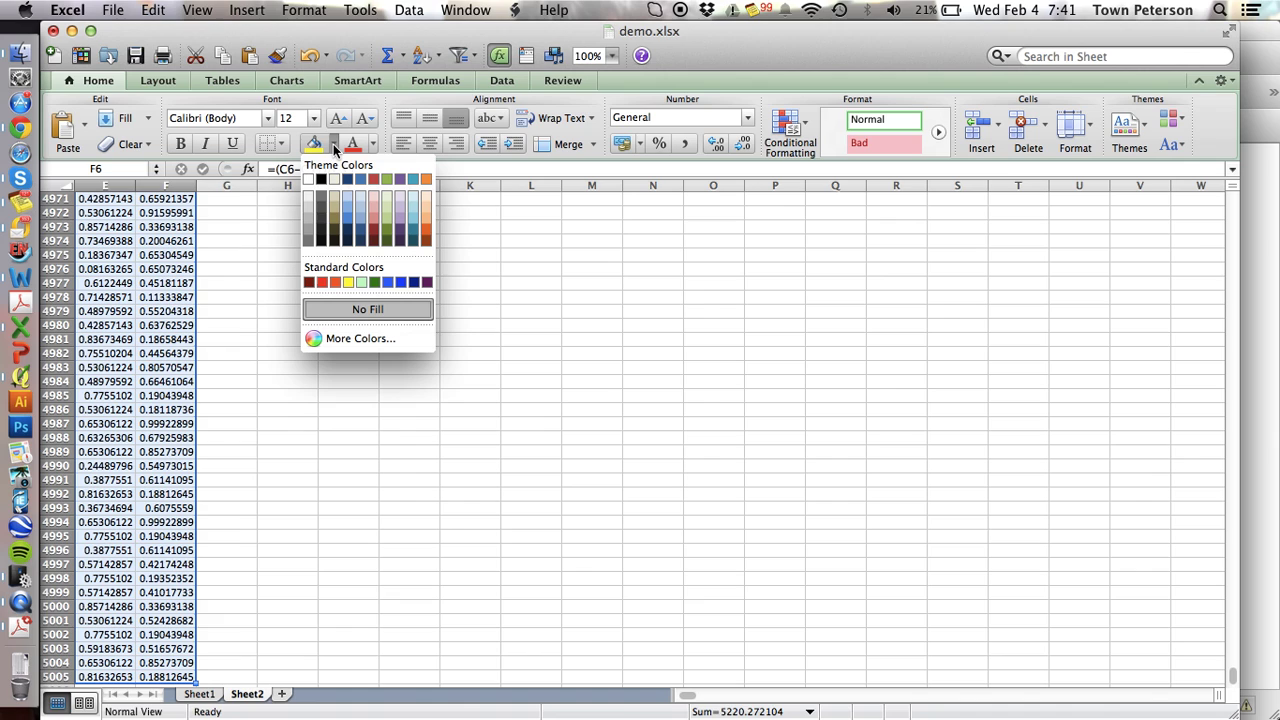
click(335, 282)
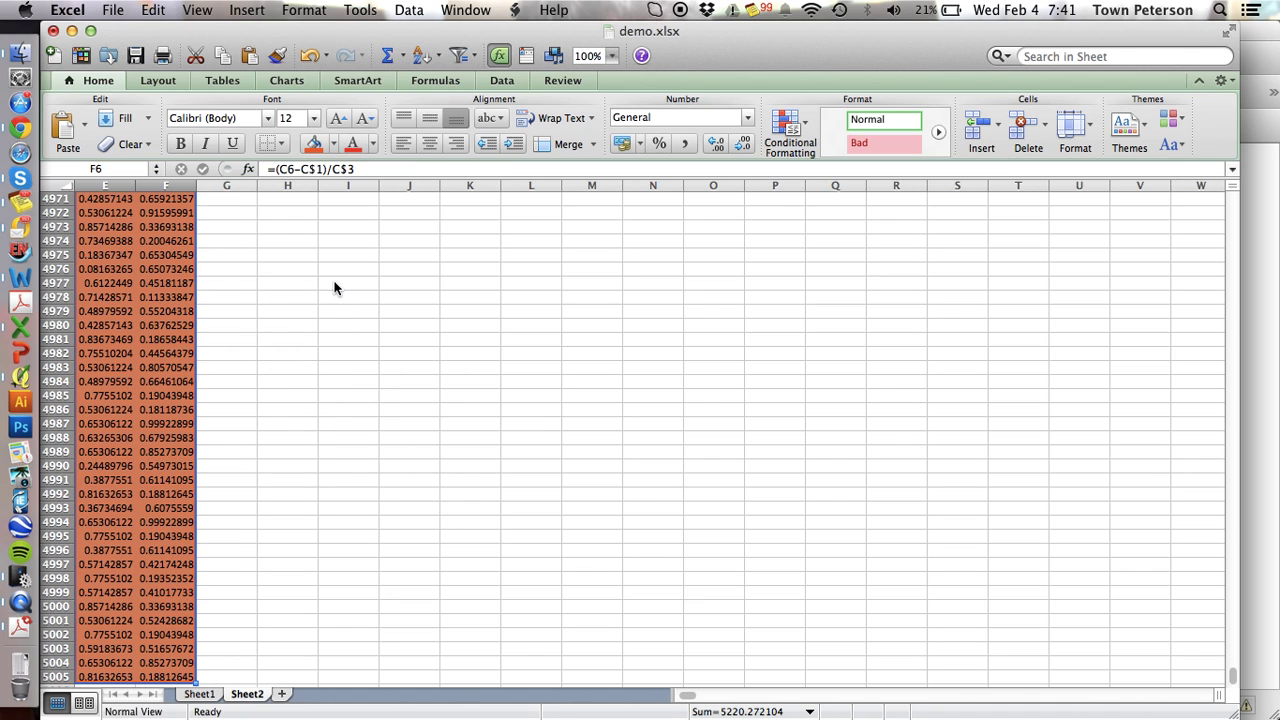
Return to the top of the sheet and select cell G6 for the distance formula
key(Up)
key(Up)
key(Up)
key(Up)
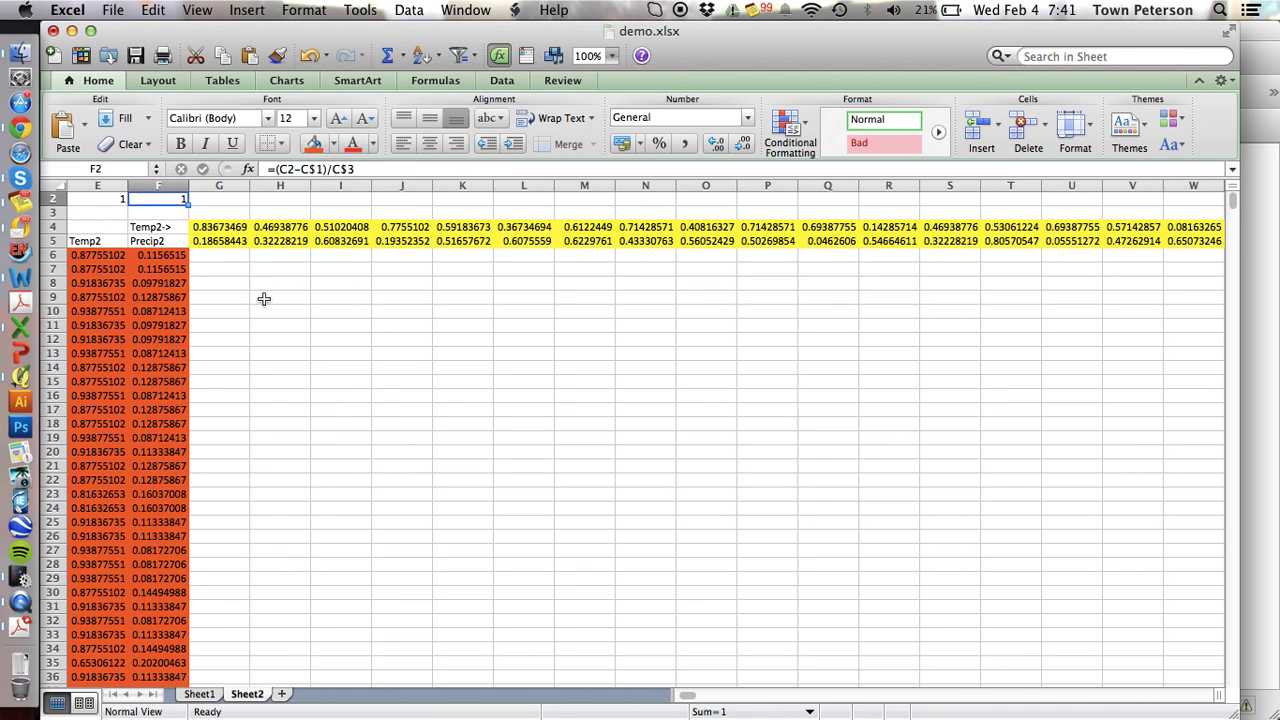
key(Left)
key(Left)
key(Left)
key(Left)
key(Up)
key(Down)
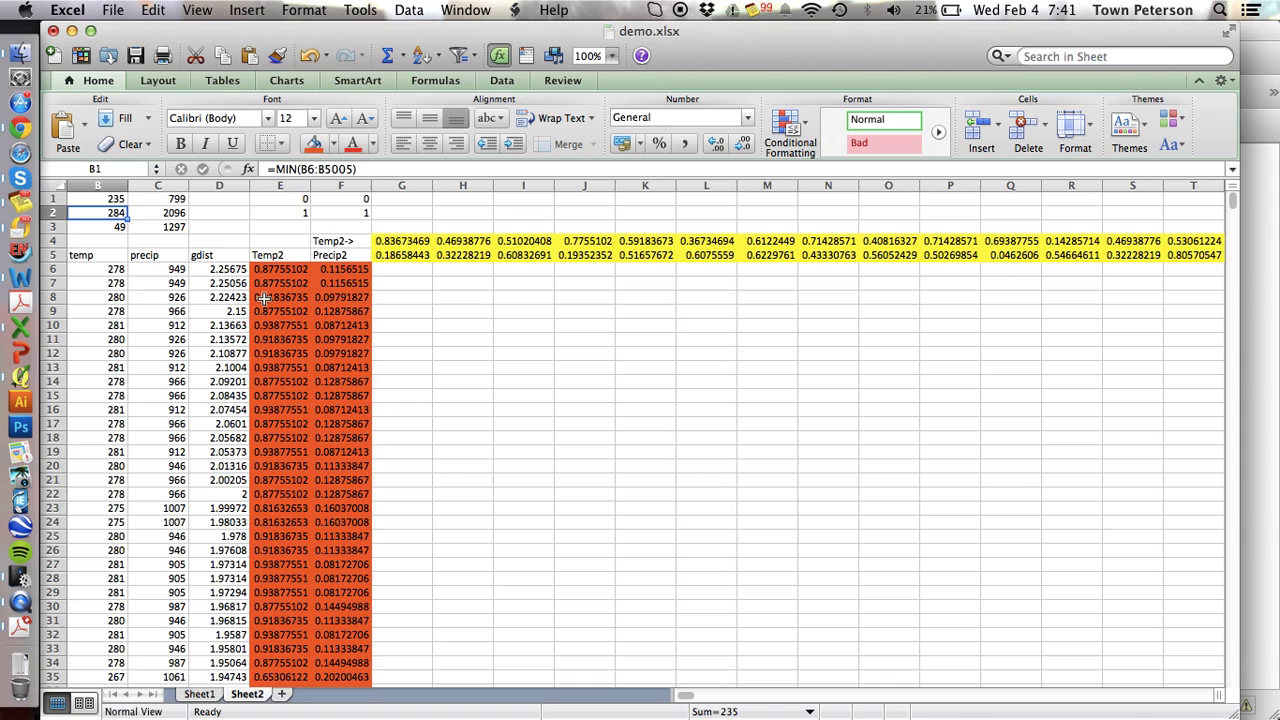
key(Down)
key(Down)
key(Down)
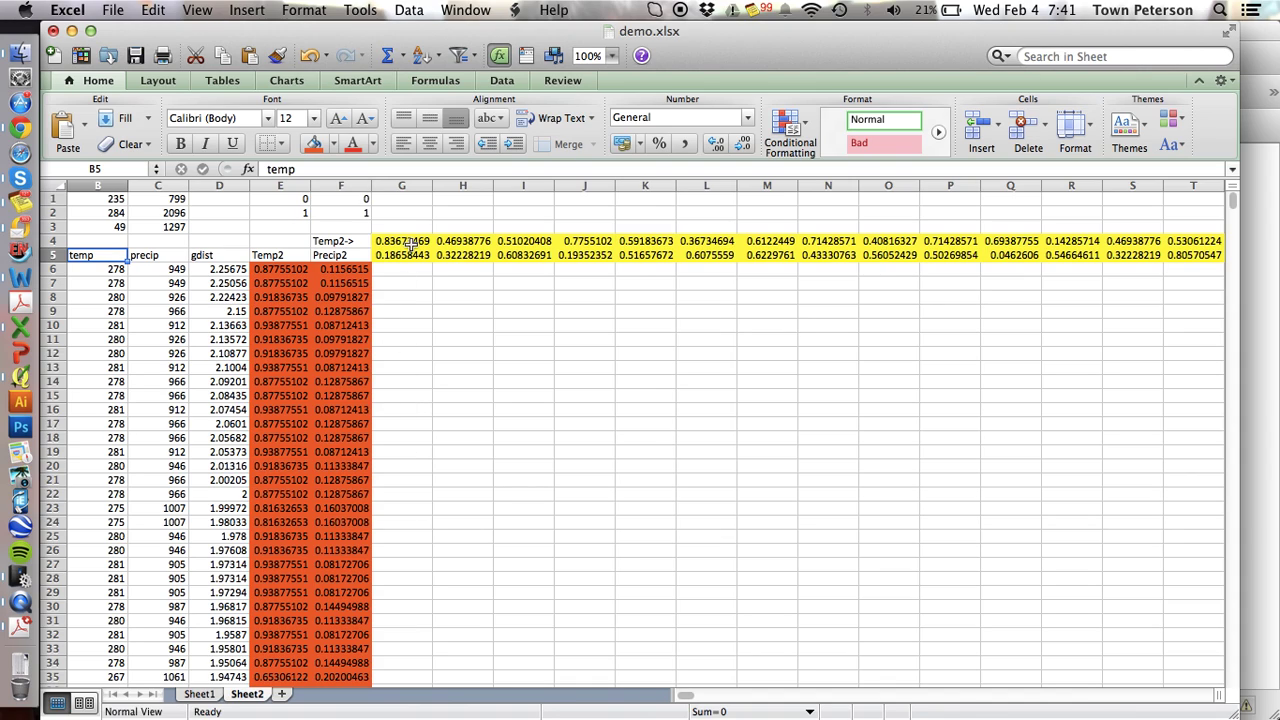
click(396, 271)
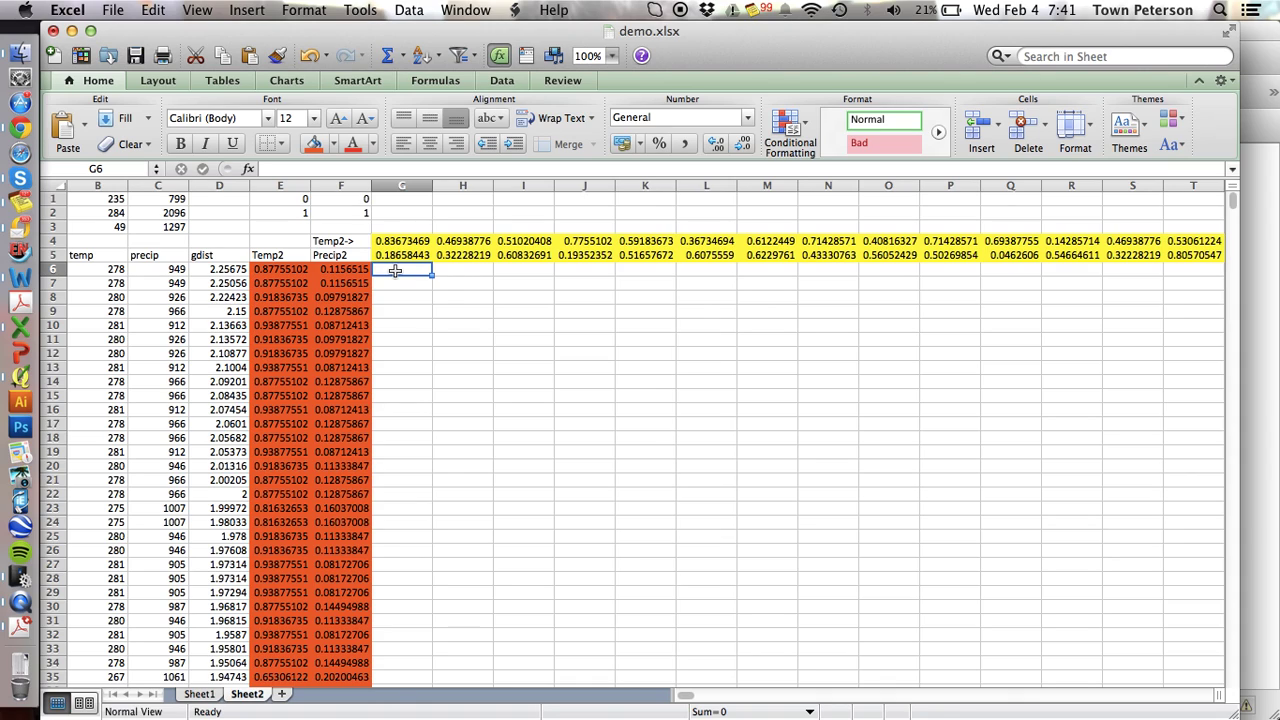
Enter =(((E6-G4)^2)+((G5-F6)^2))^0.5 in G6, giving 0.08183796
text(=((()
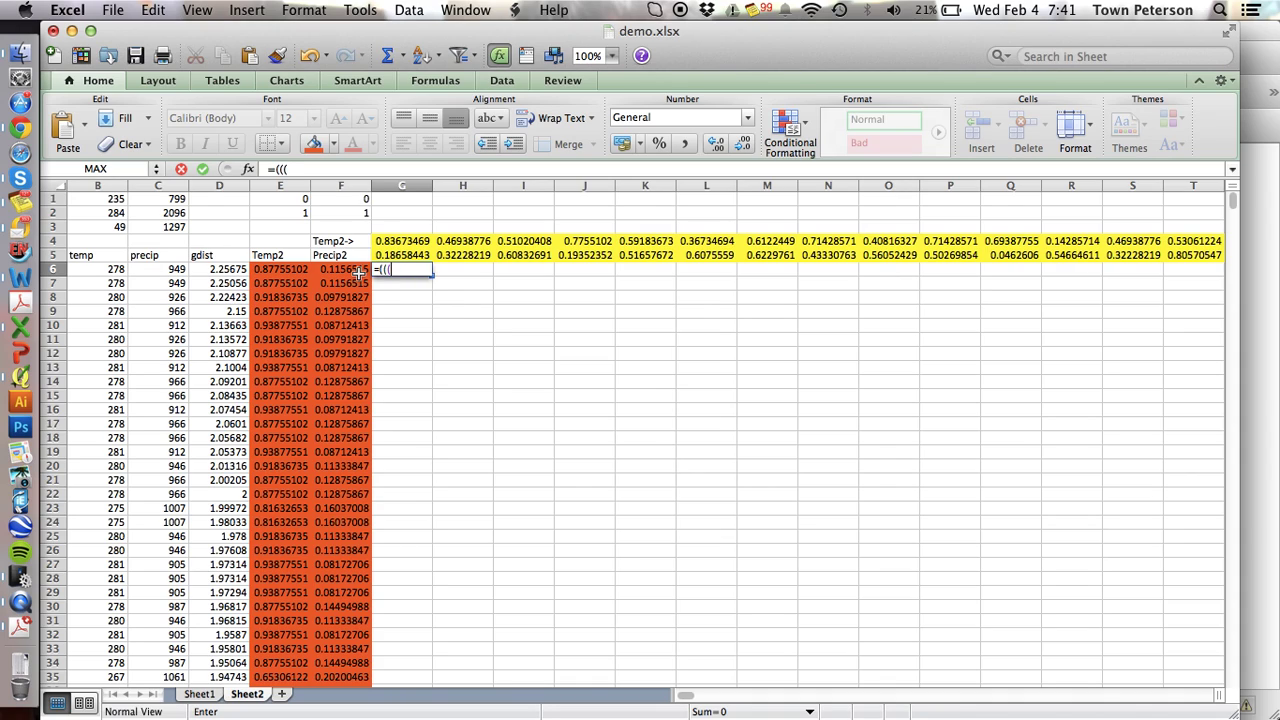
click(284, 270)
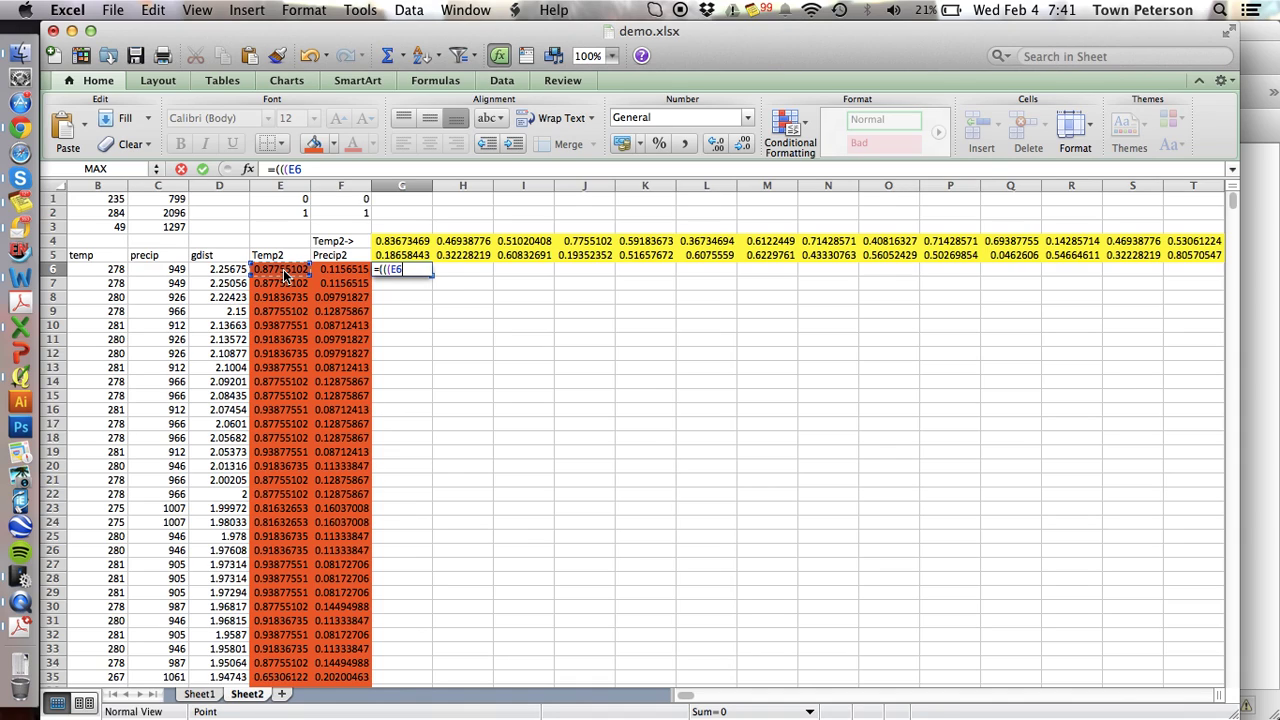
click(403, 241)
text())
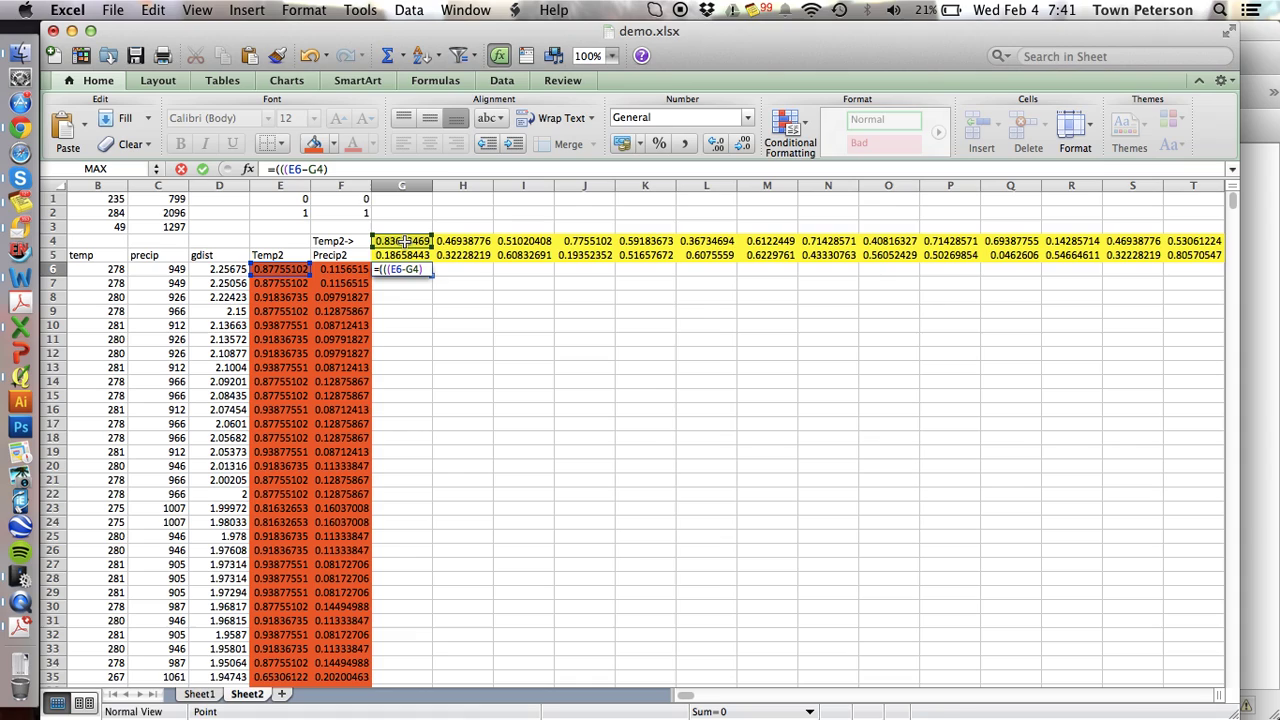
text(^2)+)
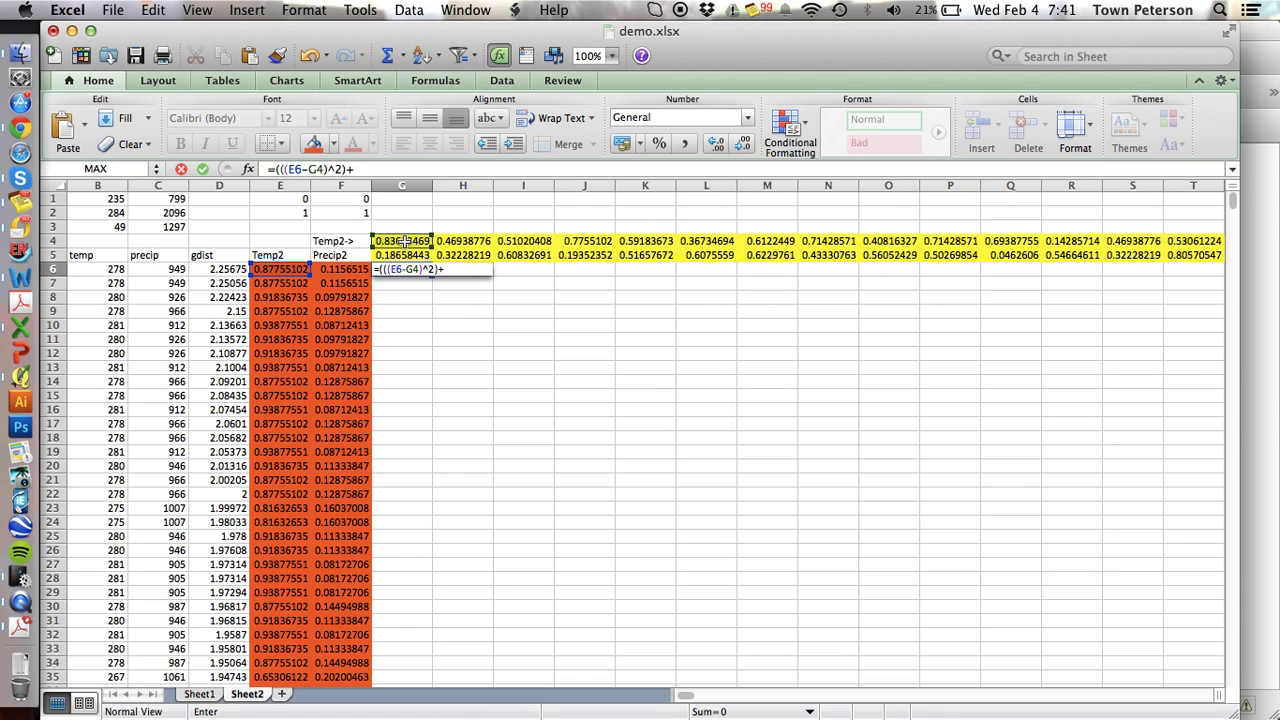
text((()
click(405, 256)
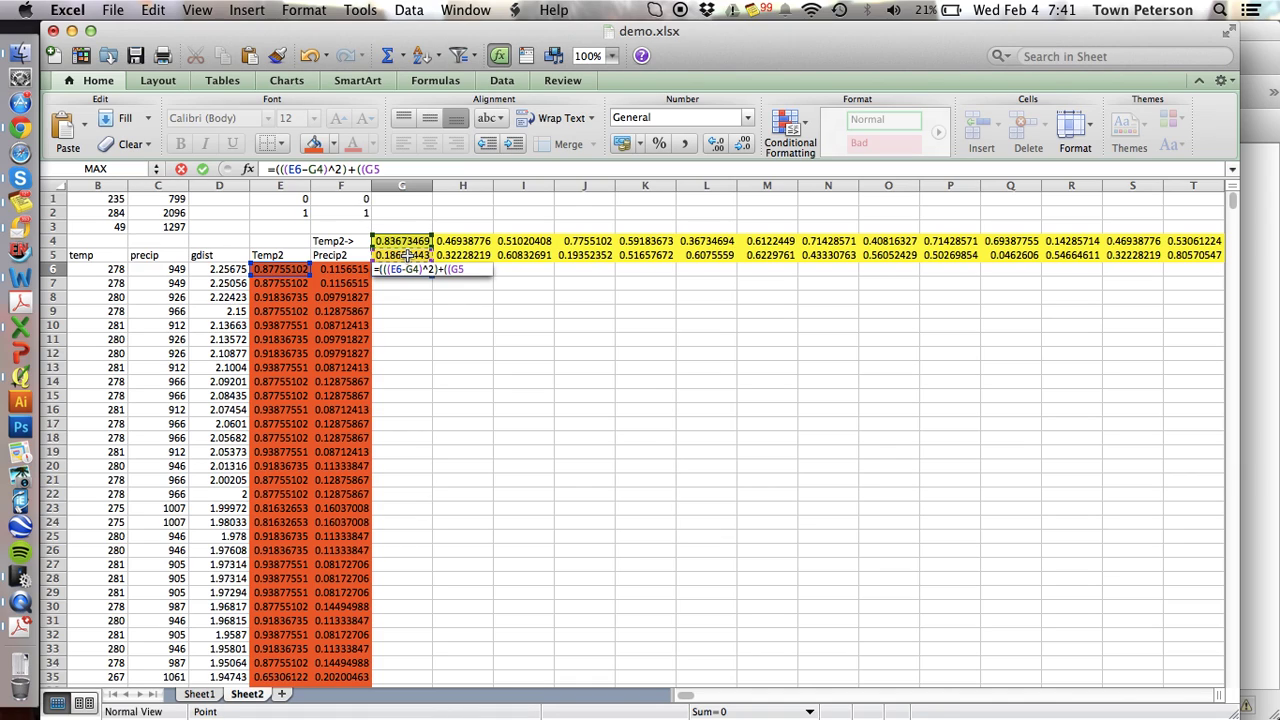
text(-)
click(352, 268)
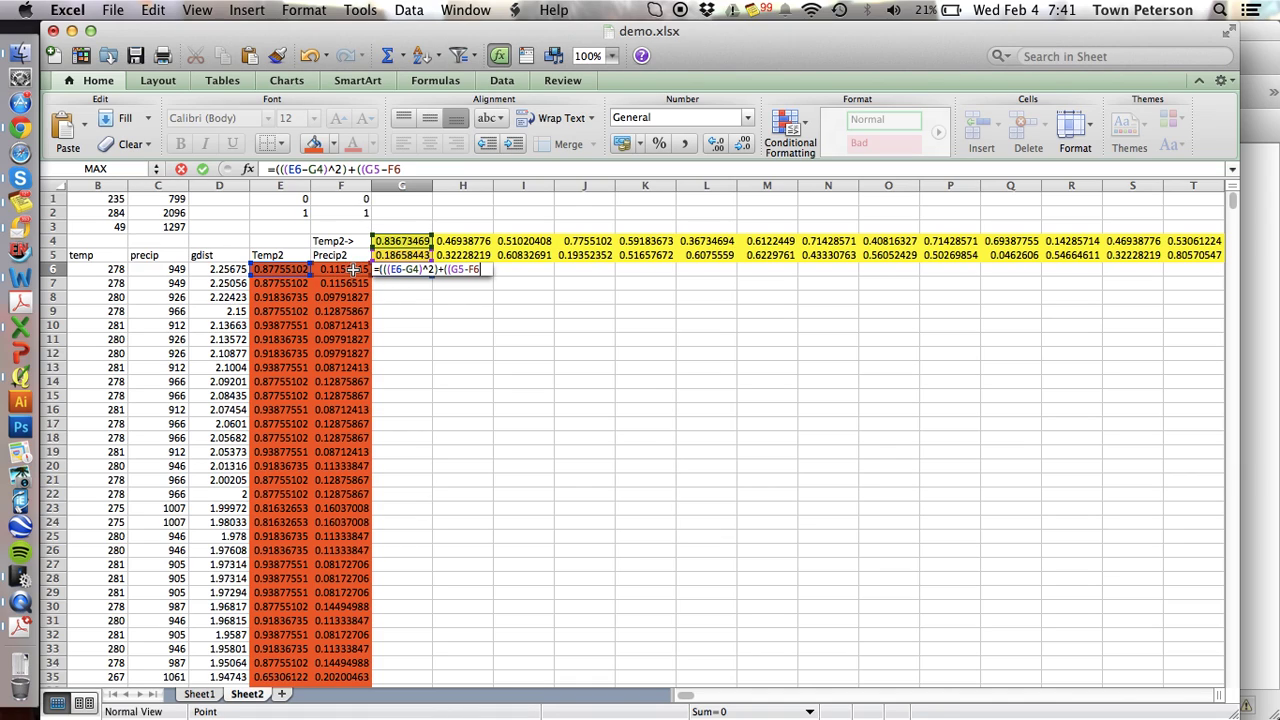
text(^2)
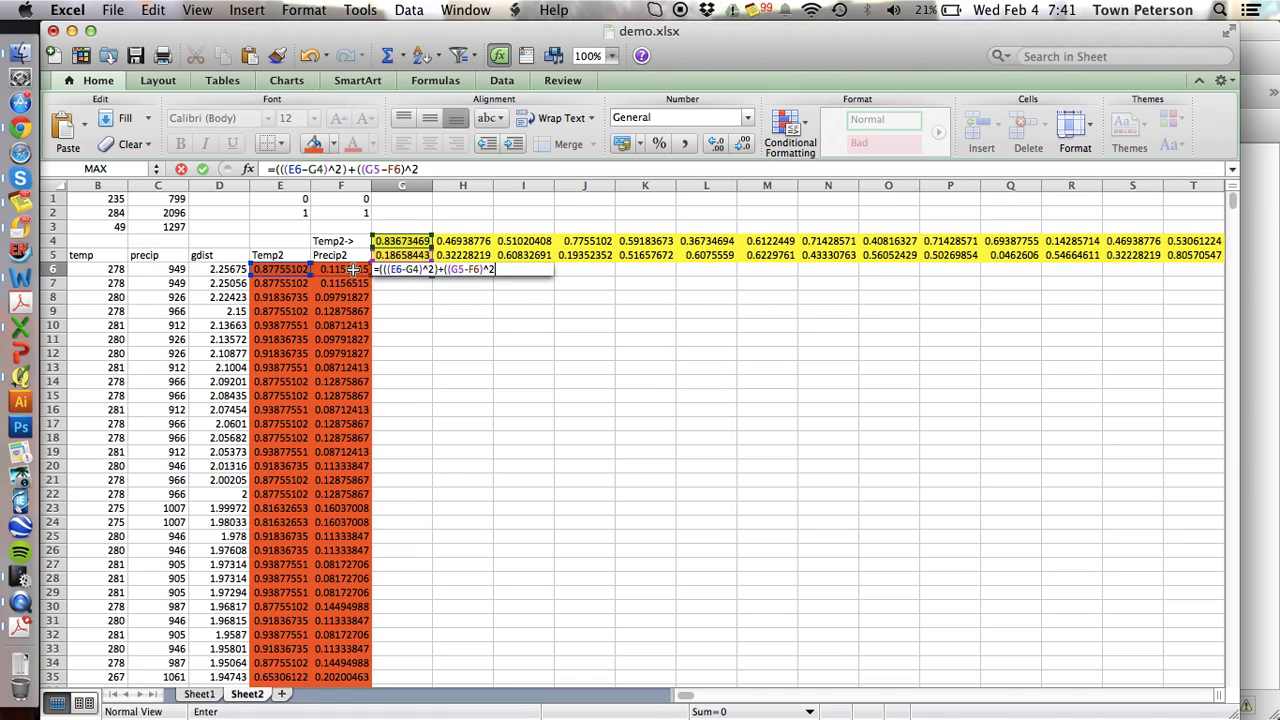
text())^0.5)
key(Return)
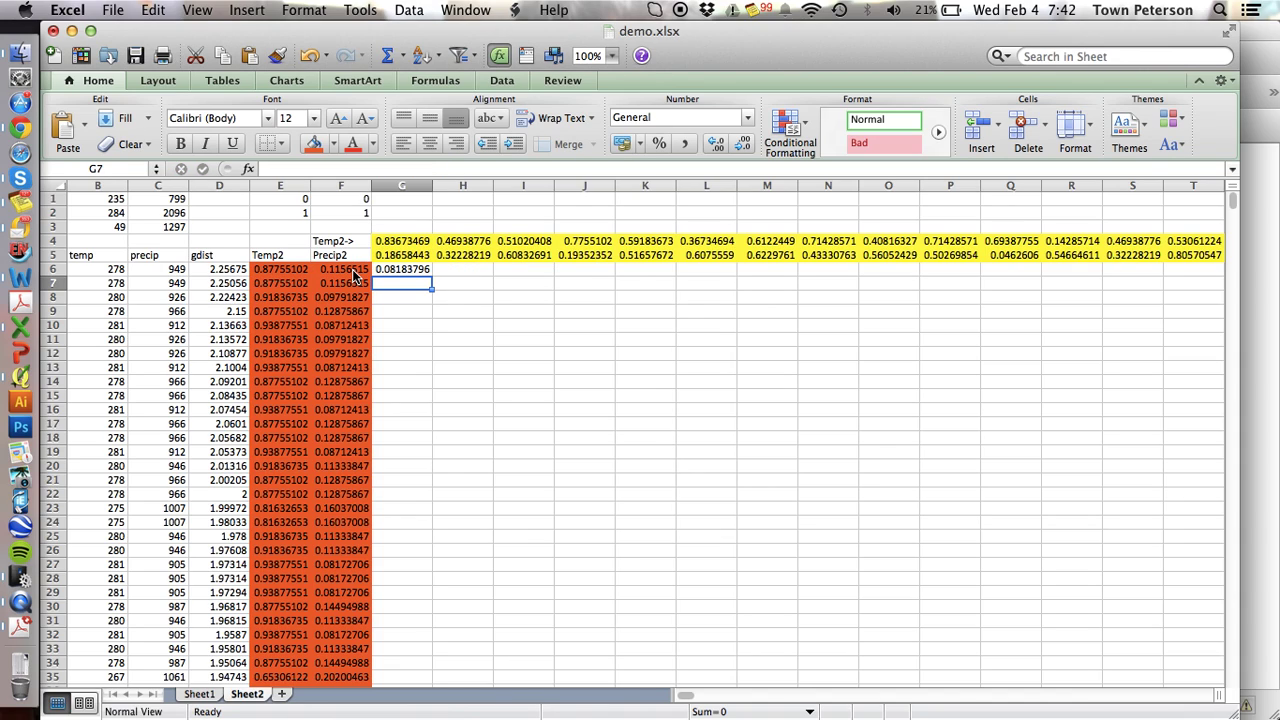
Edit G6's formula to use mixed references $E6, G$4, G$5 and $F6
key(Up)
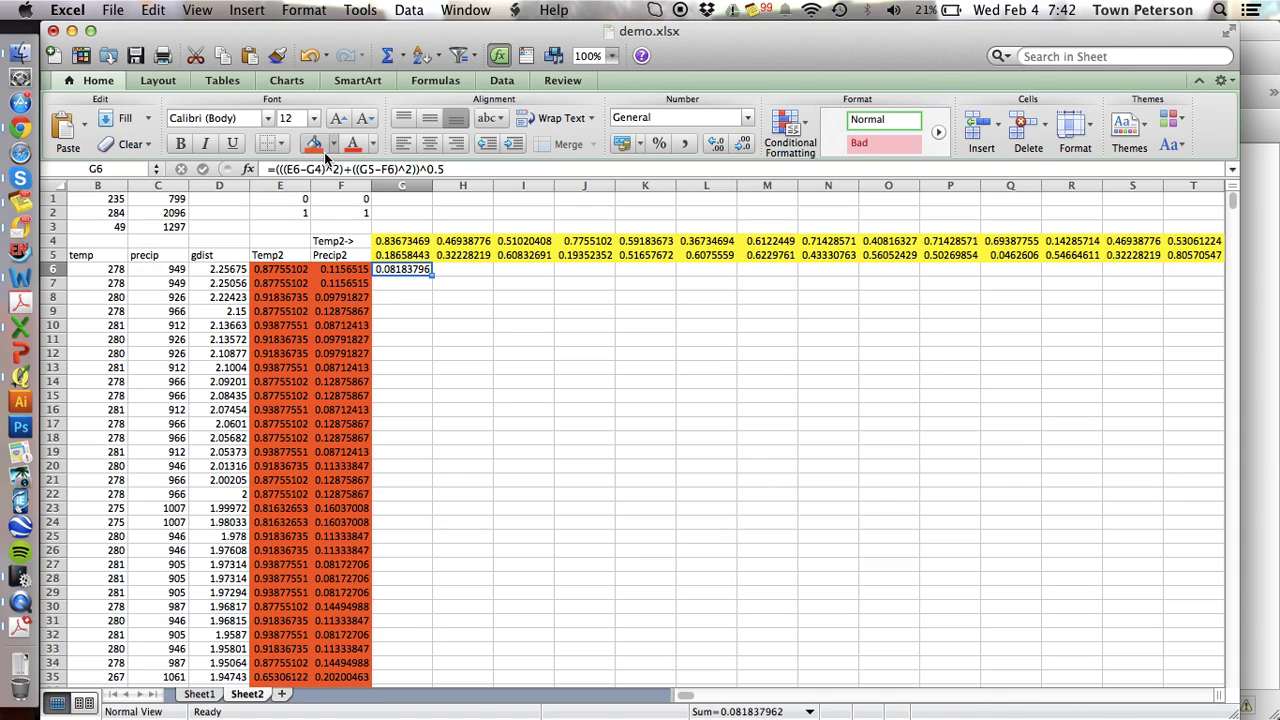
click(461, 169)
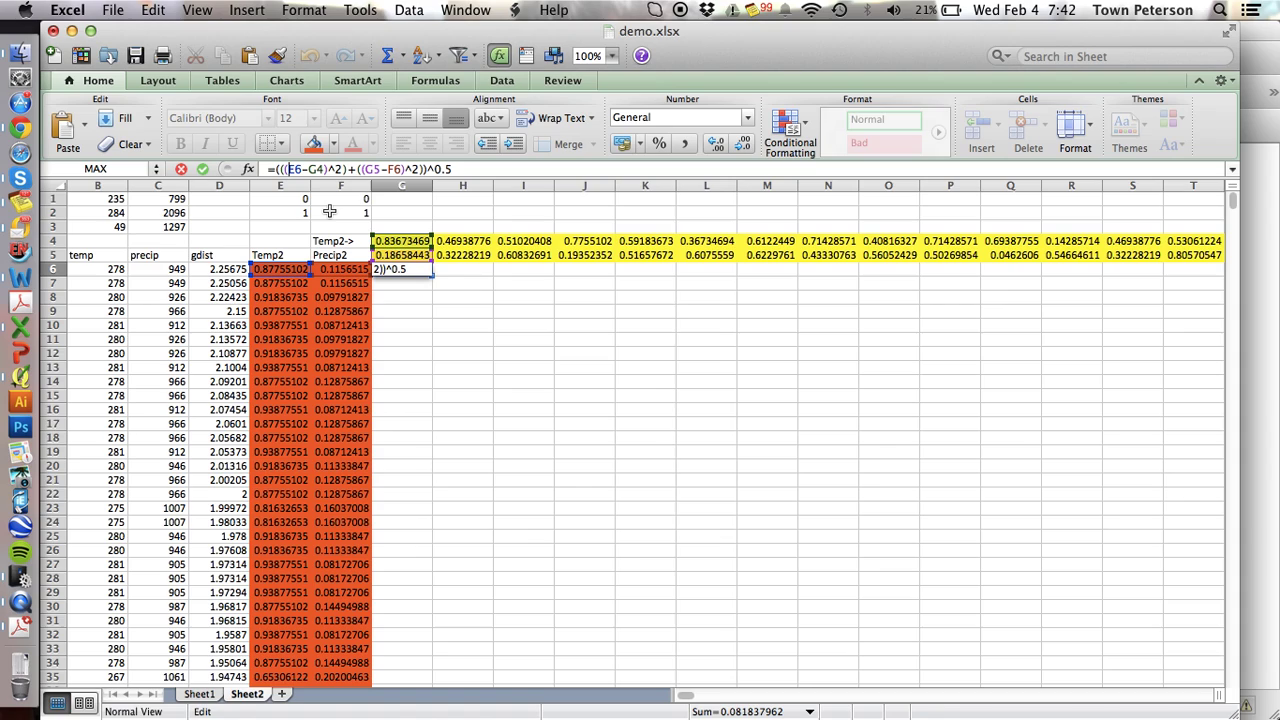
key(Home)
key(Right)
key(Right)
key(Right)
key(Right)
text($)
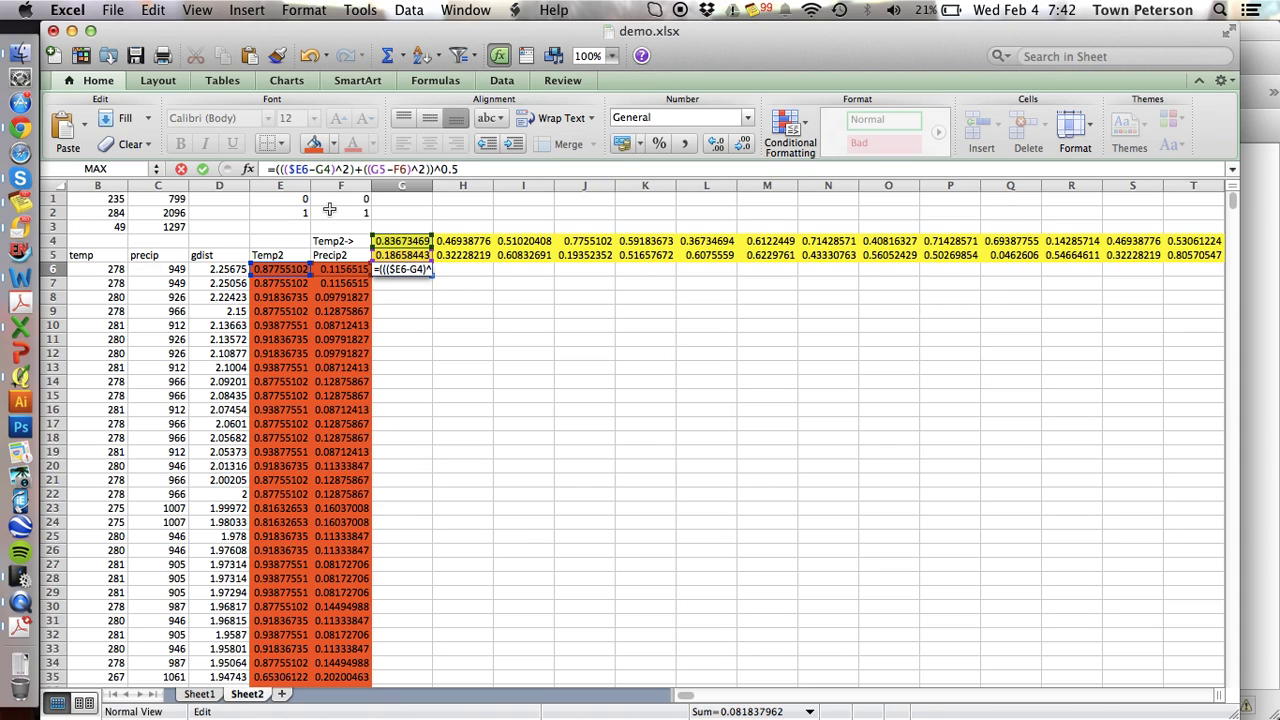
click(393, 169)
text($)
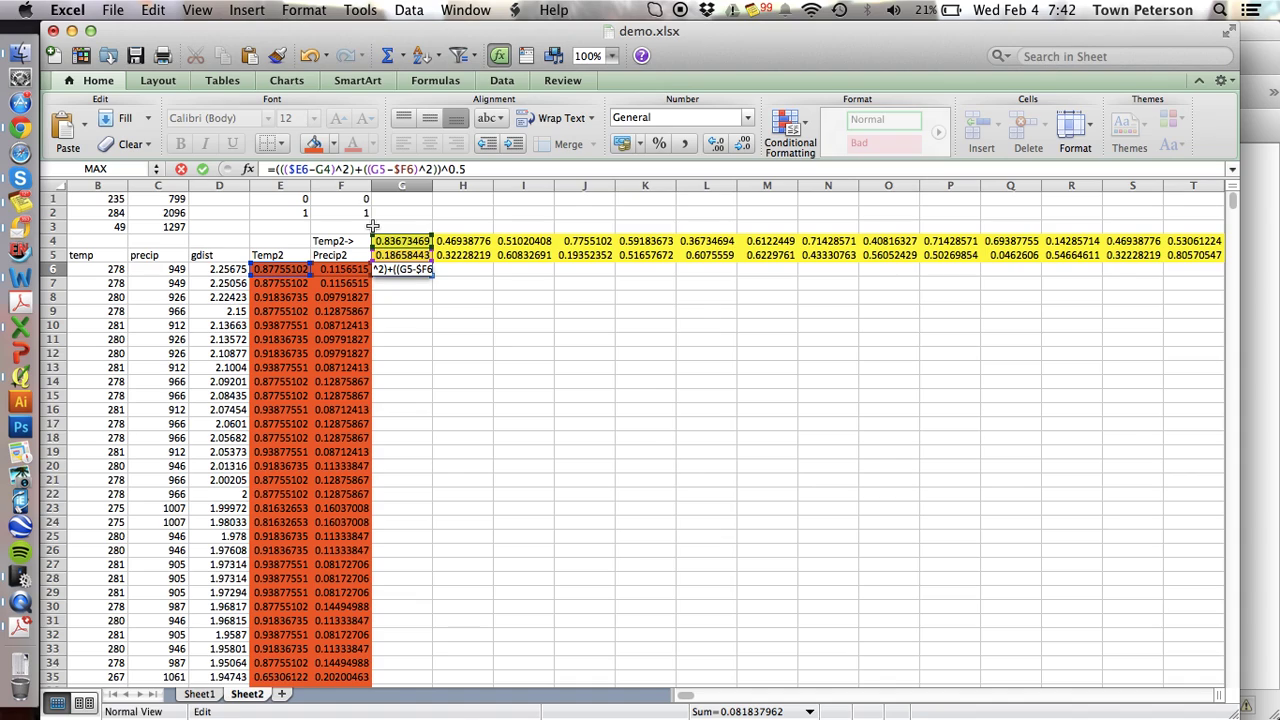
text($)
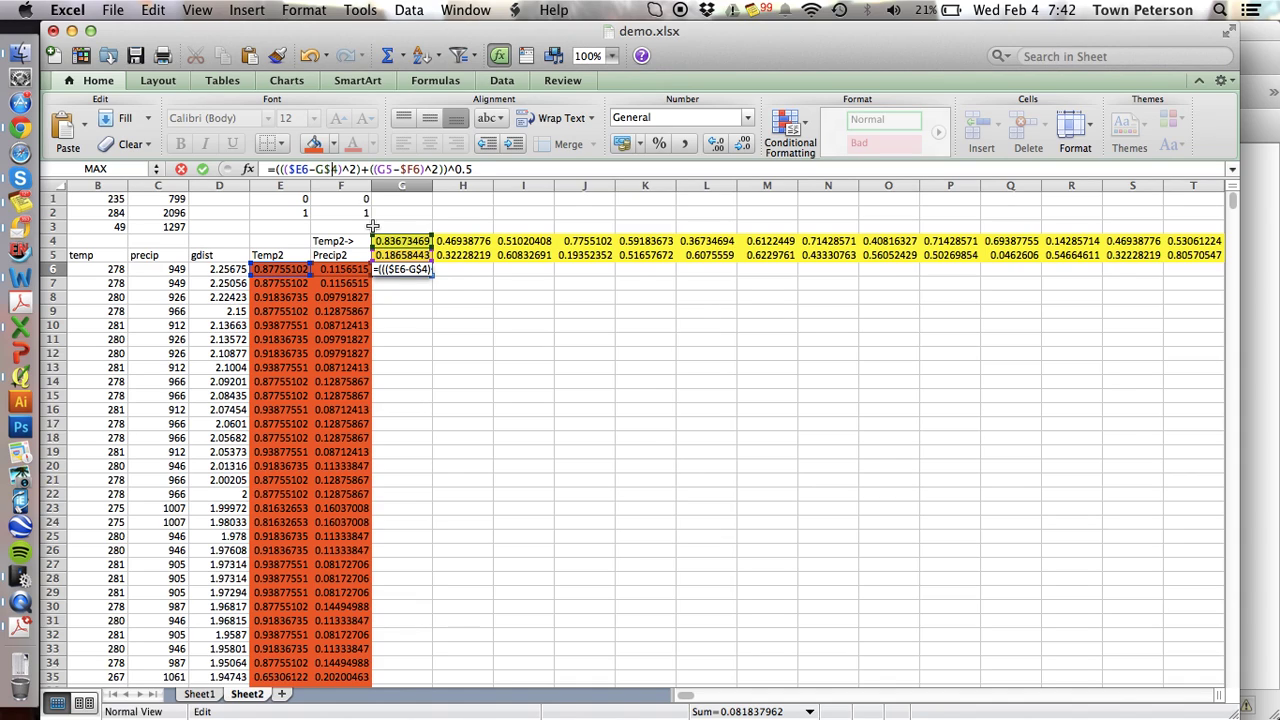
click(385, 169)
Commit the mixed-reference G6 formula and paste it throughout G6:L13
text($)
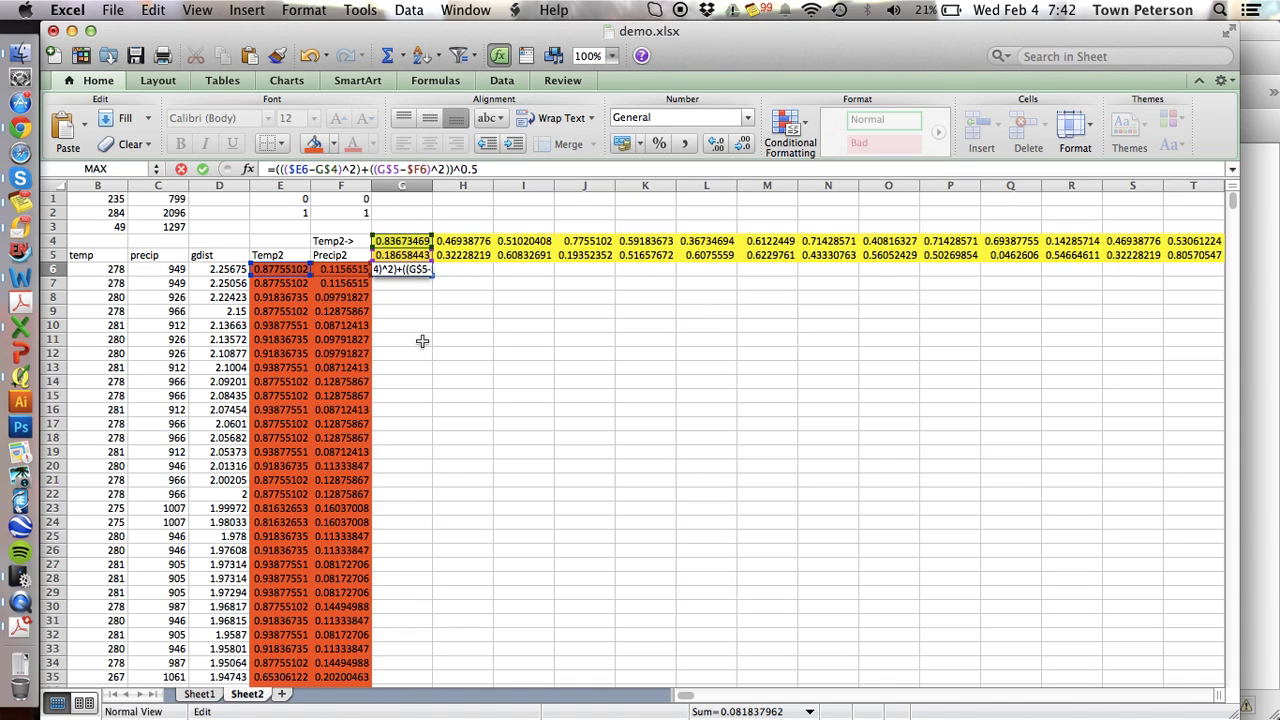
key(Return)
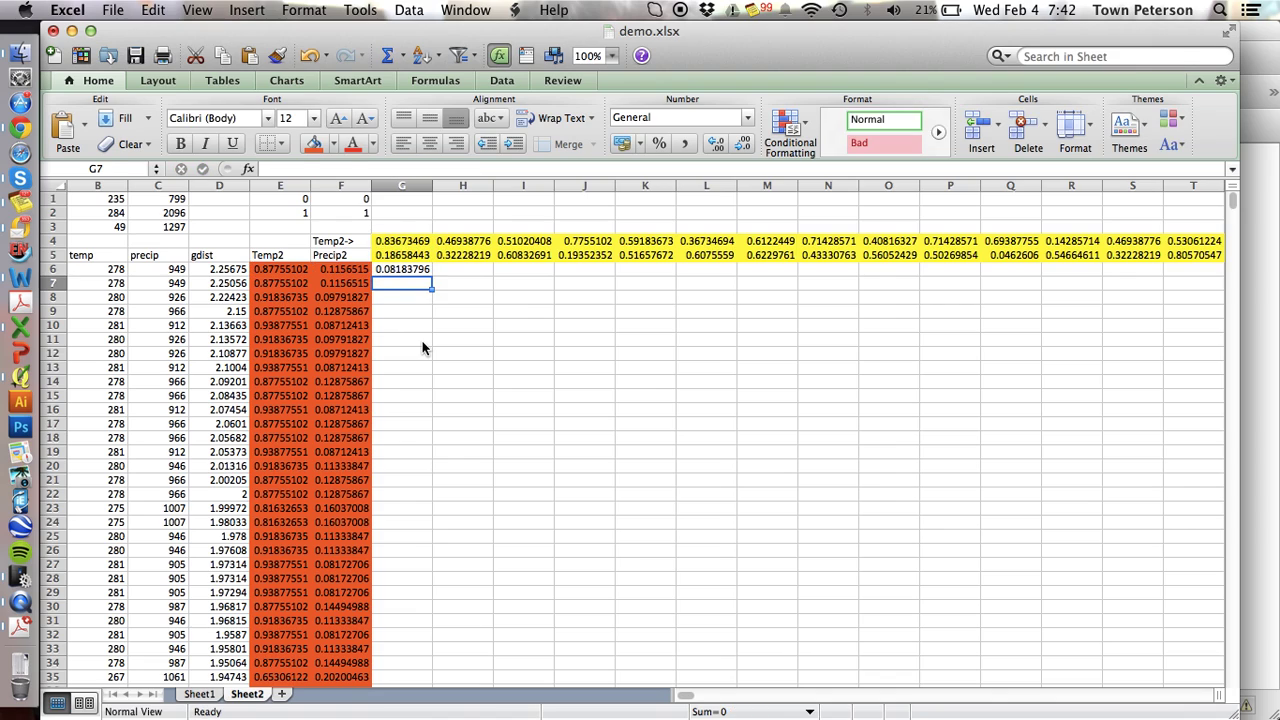
key(Up)
key(super+c)
key(shift+Right)
key(shift+Right)
key(shift+Right)
key(shift+Right)
key(shift+Right)
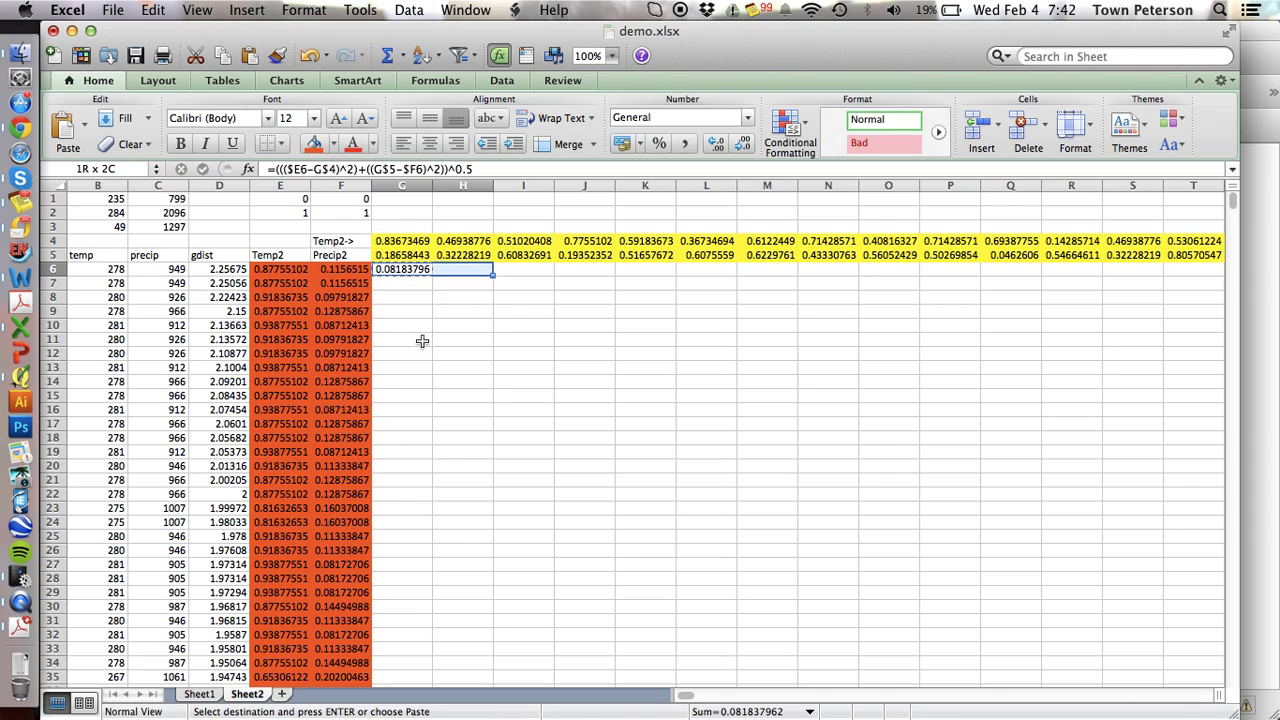
key(shift+Down)
key(shift+Down)
key(shift+Down)
key(shift+Down)
key(shift+Down)
key(shift+Down)
key(shift+Down)
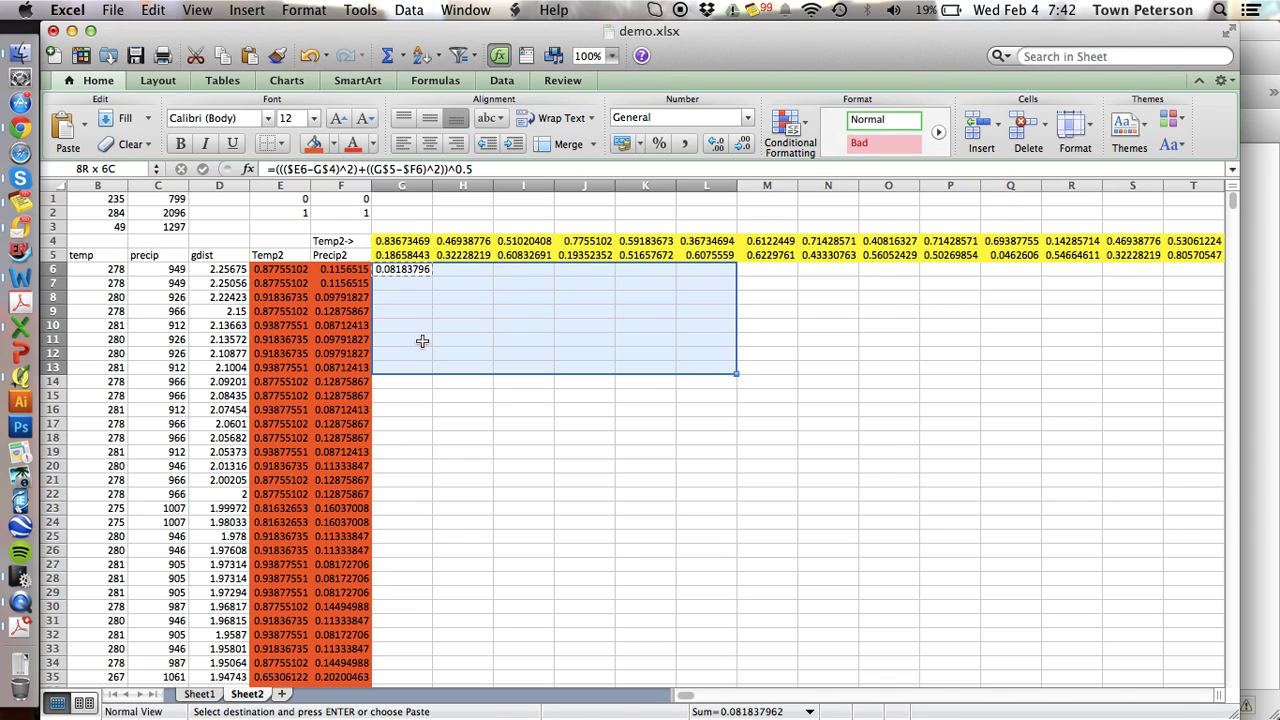
key(super+v)
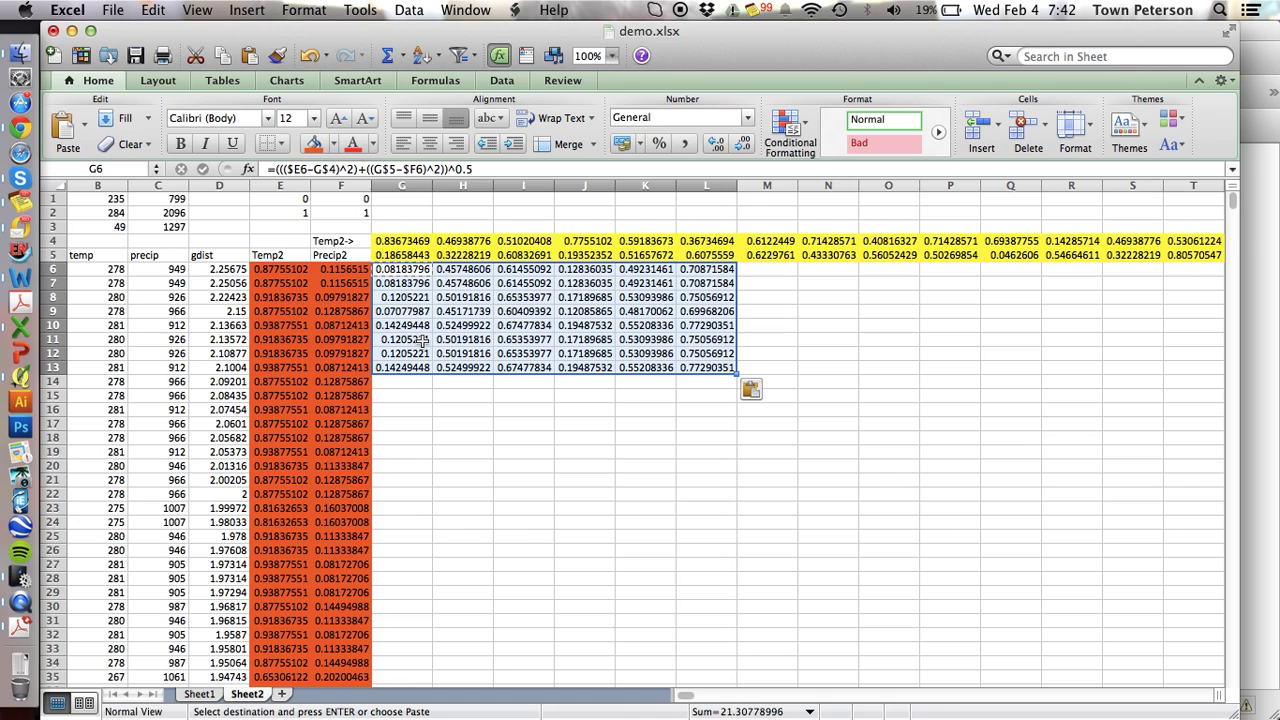
Check the copied formula in L13, removing an accidental addition so it stays unchanged
click(716, 368)
click(492, 168)
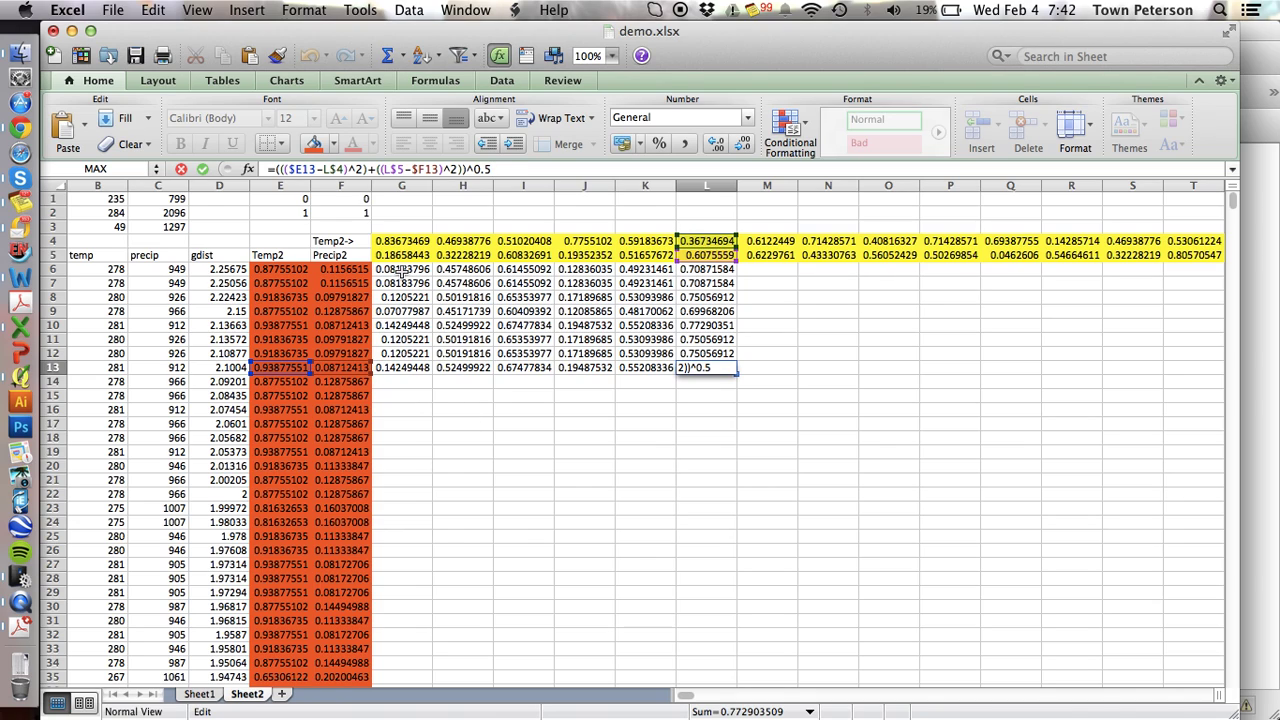
text(+)
click(400, 270)
key(BackSpace)
key(BackSpace)
key(BackSpace)
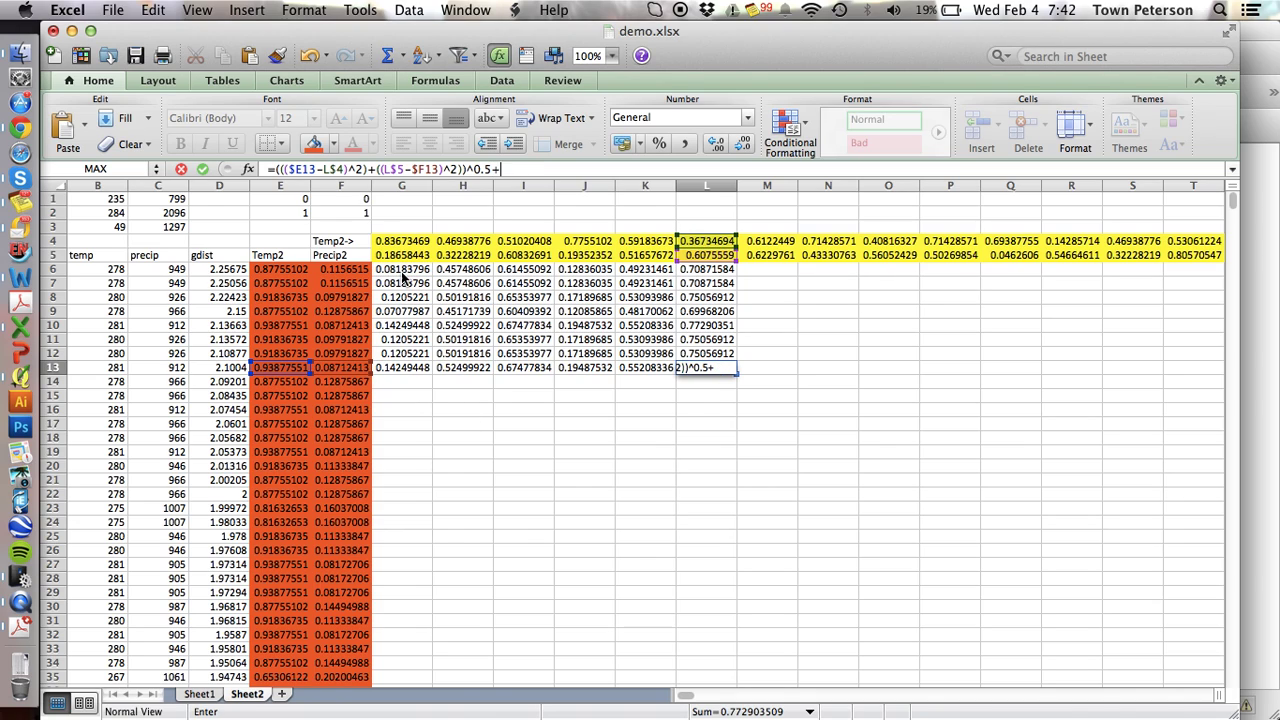
key(Return)
key(Up)
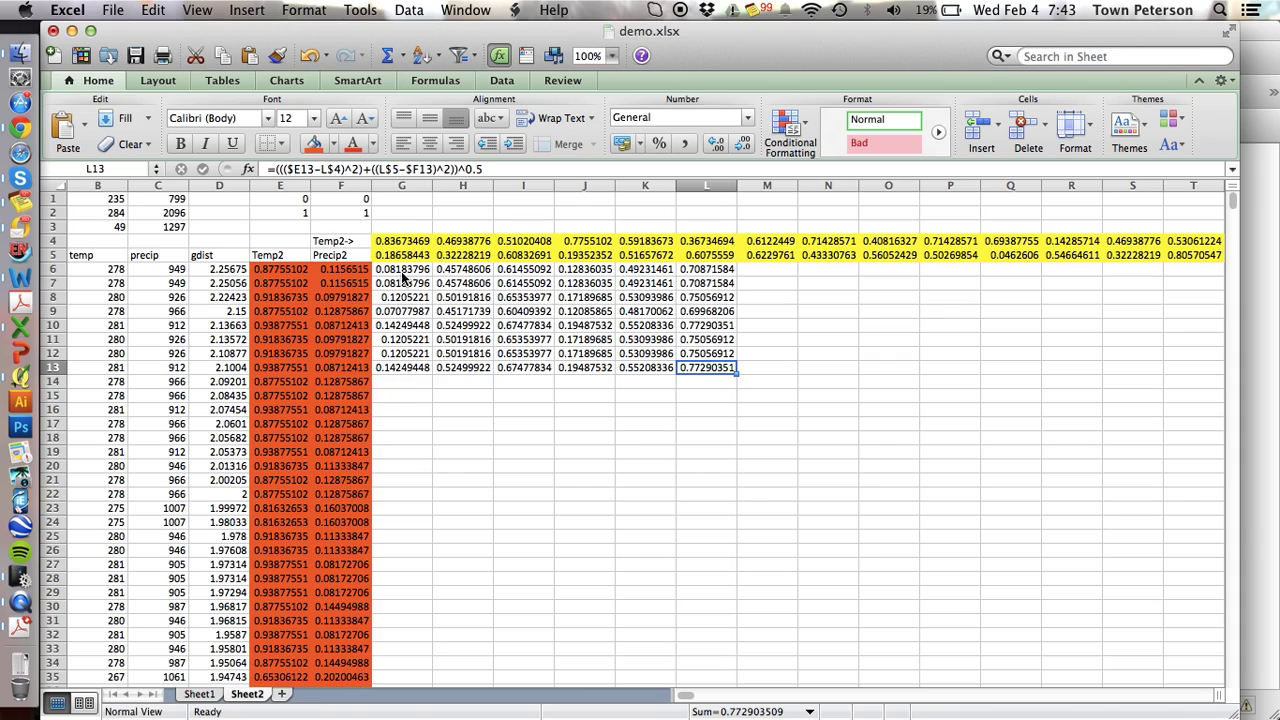
Copy the G6 formula again and extend the selection along row 6
click(412, 270)
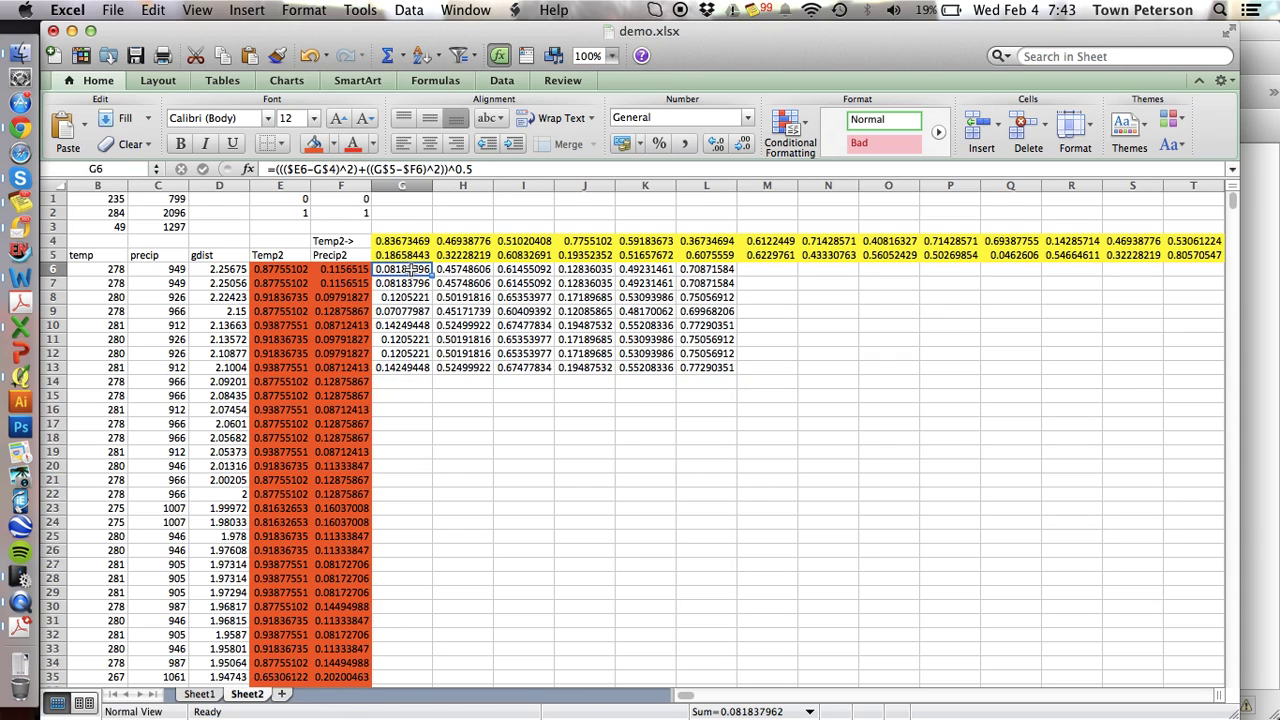
key(super+c)
key(shift+Right)
key(shift+Right)
key(shift+Right)
key(shift+Right)
key(shift+Right)
key(shift+Right)
key(shift+Right)
key(shift+Right)
key(shift+Right)
key(shift+Right)
key(shift+Right)
key(shift+Right)
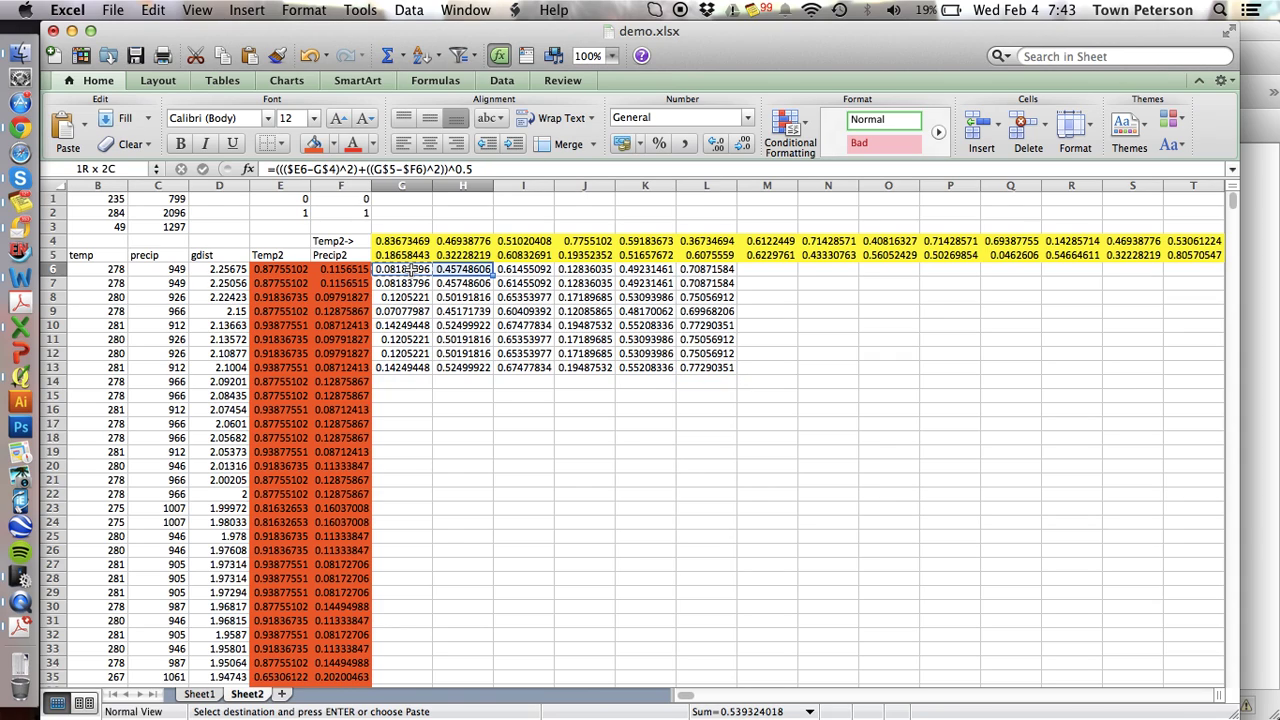
key(shift+Right)
key(shift+Right)
key(shift+Right)
key(shift+Right)
key(shift+Right)
key(shift+Right)
key(shift+Right)
key(shift+Right)
key(shift+Right)
key(shift+Right)
key(shift+Right)
key(shift+Right)
key(shift+Right)
key(shift+Right)
key(shift+Right)
key(shift+Right)
key(shift+Right)
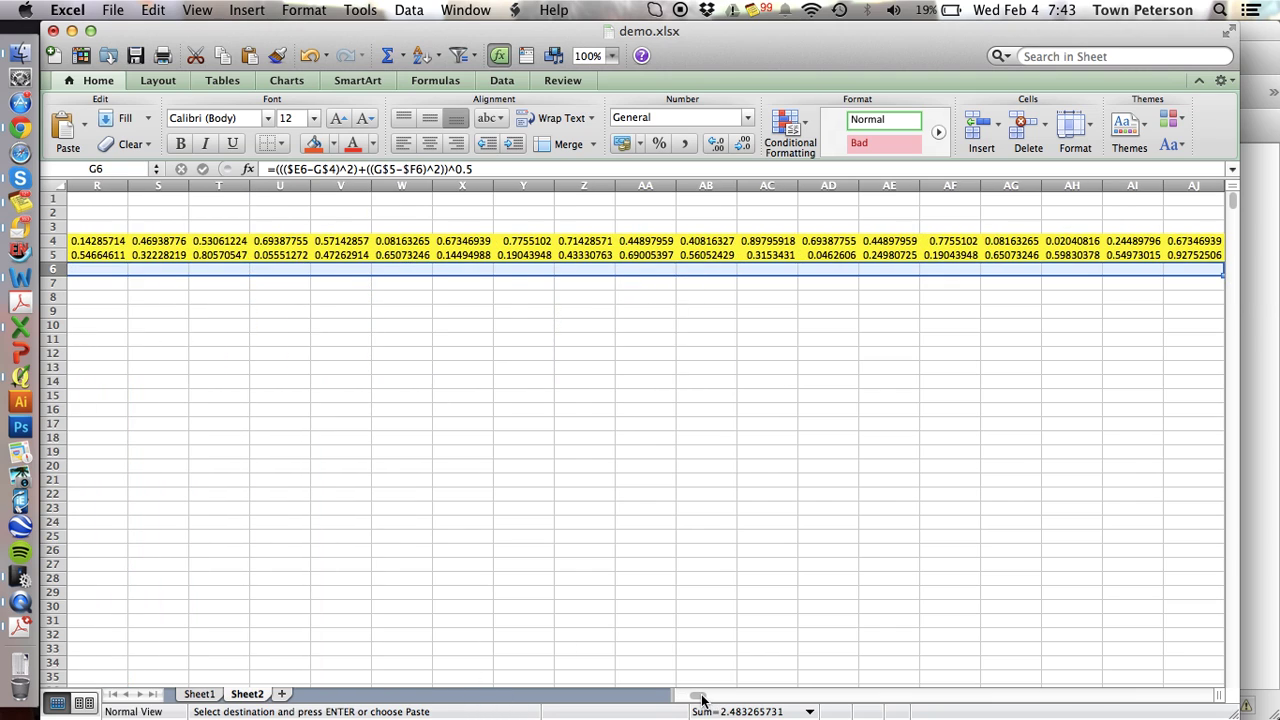
Paste the distance formula along row 6 to YO, clear G7:L13, and select G6:YO6
drag(706, 696, 1196, 694)
key(super+v)
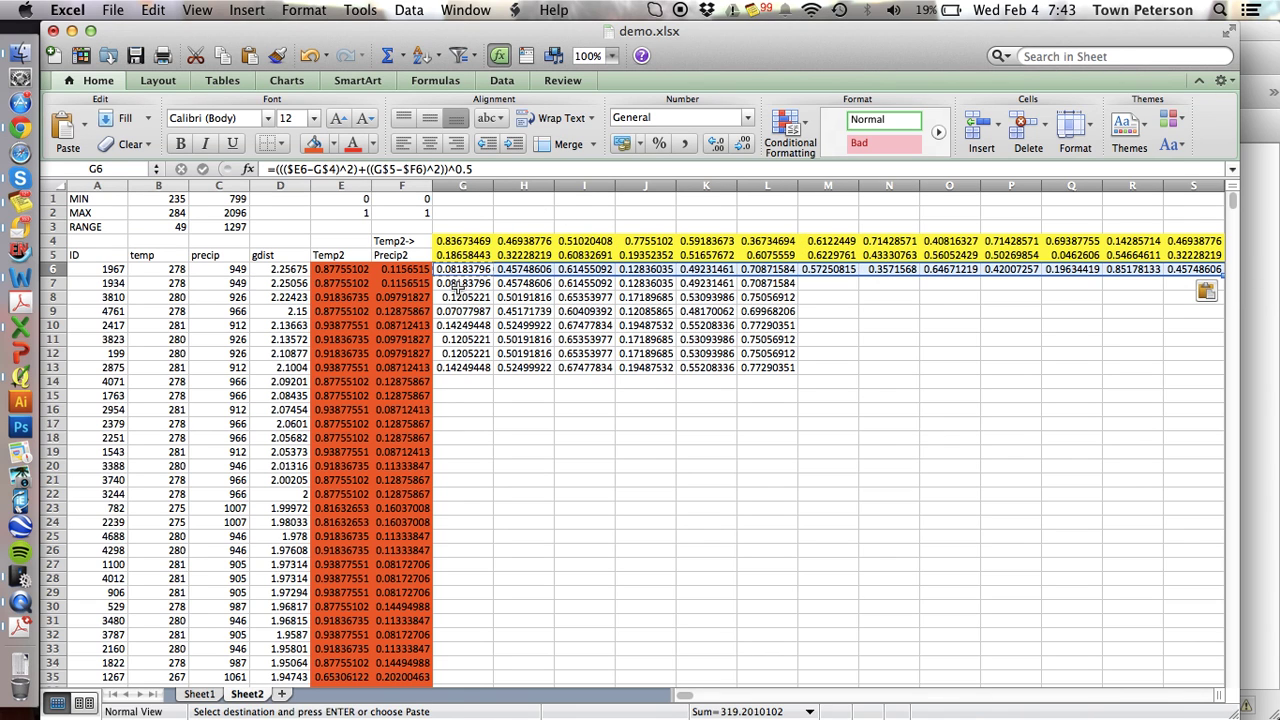
drag(456, 284, 767, 367)
right_click(767, 367)
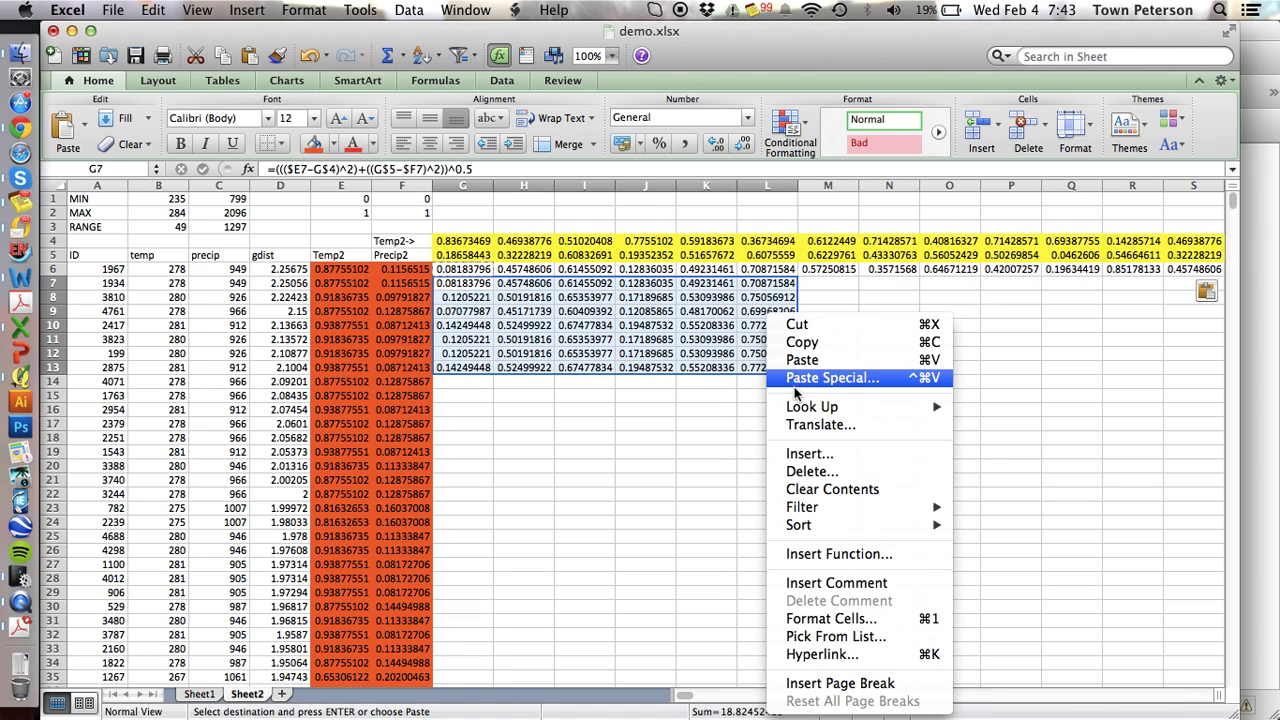
click(823, 489)
click(467, 269)
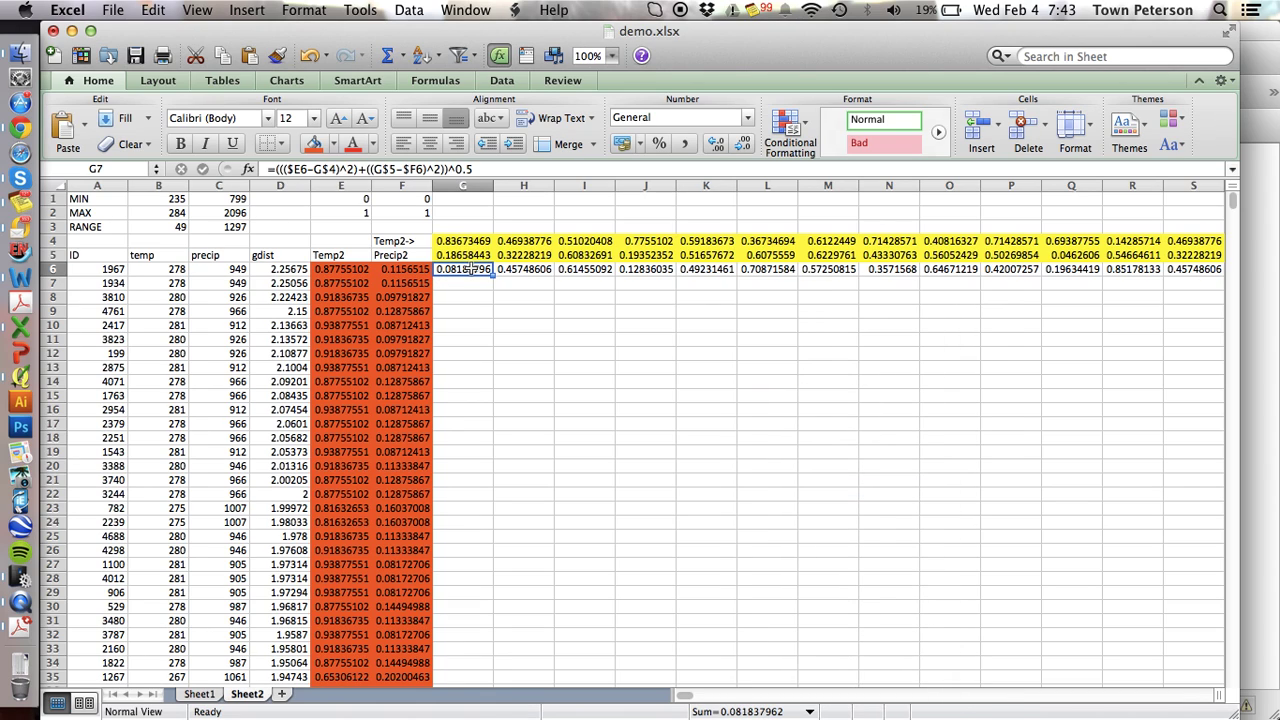
key(super+shift+Right)
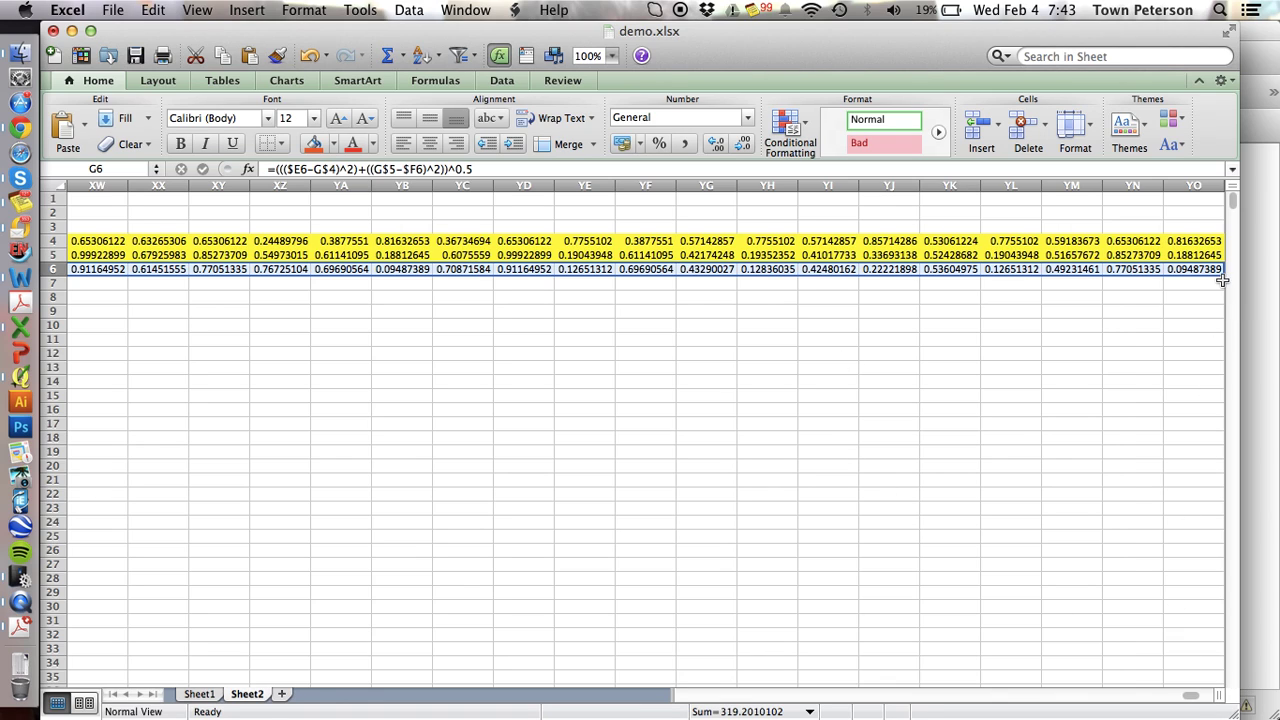
Extend the row-6 distance formula down through all data rows and check G6's formula
key(super+shift+Down)
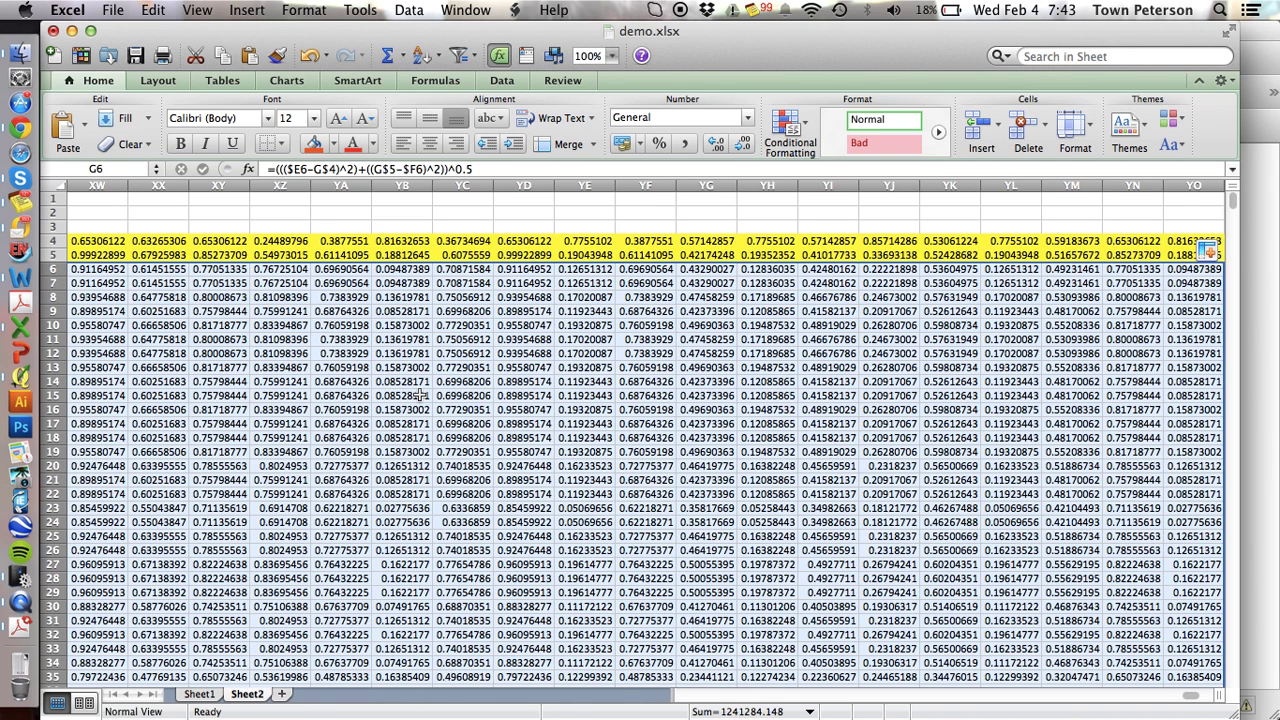
key(Left)
key(Right)
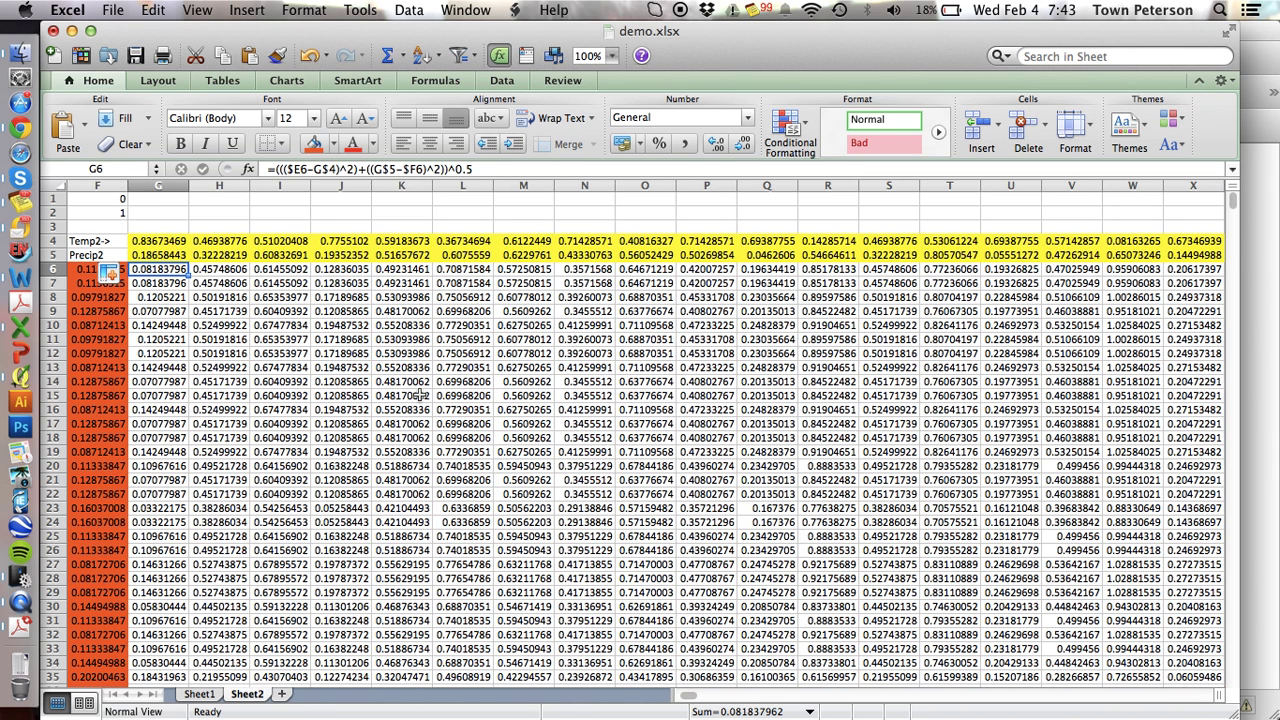
key(Left)
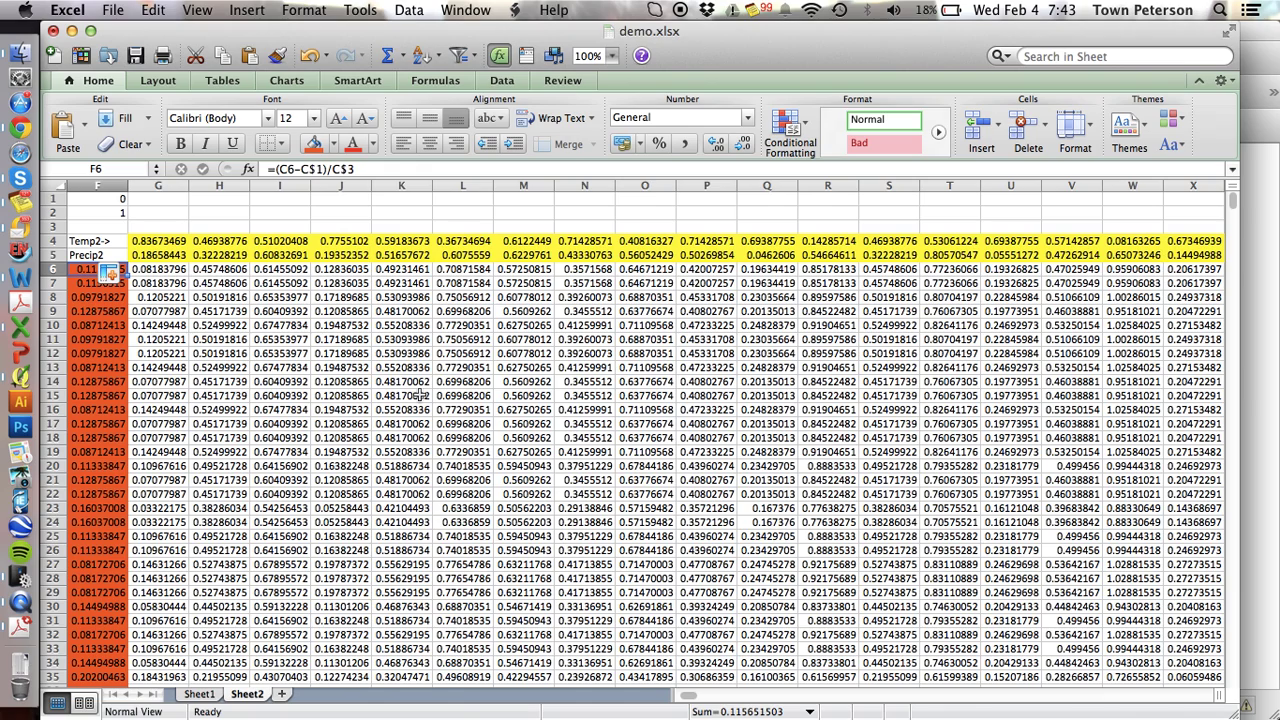
Inspect column F, the point values in rows 4–5, and row 6 across to the last column
click(99, 185)
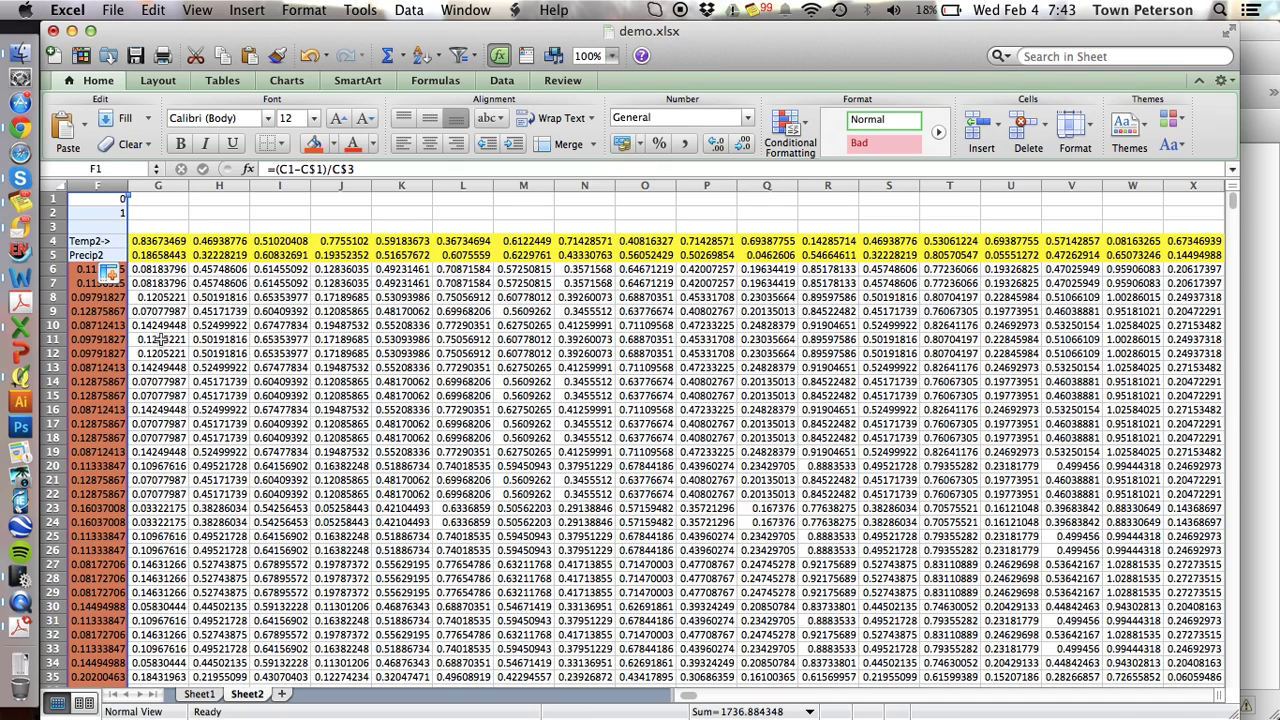
click(155, 241)
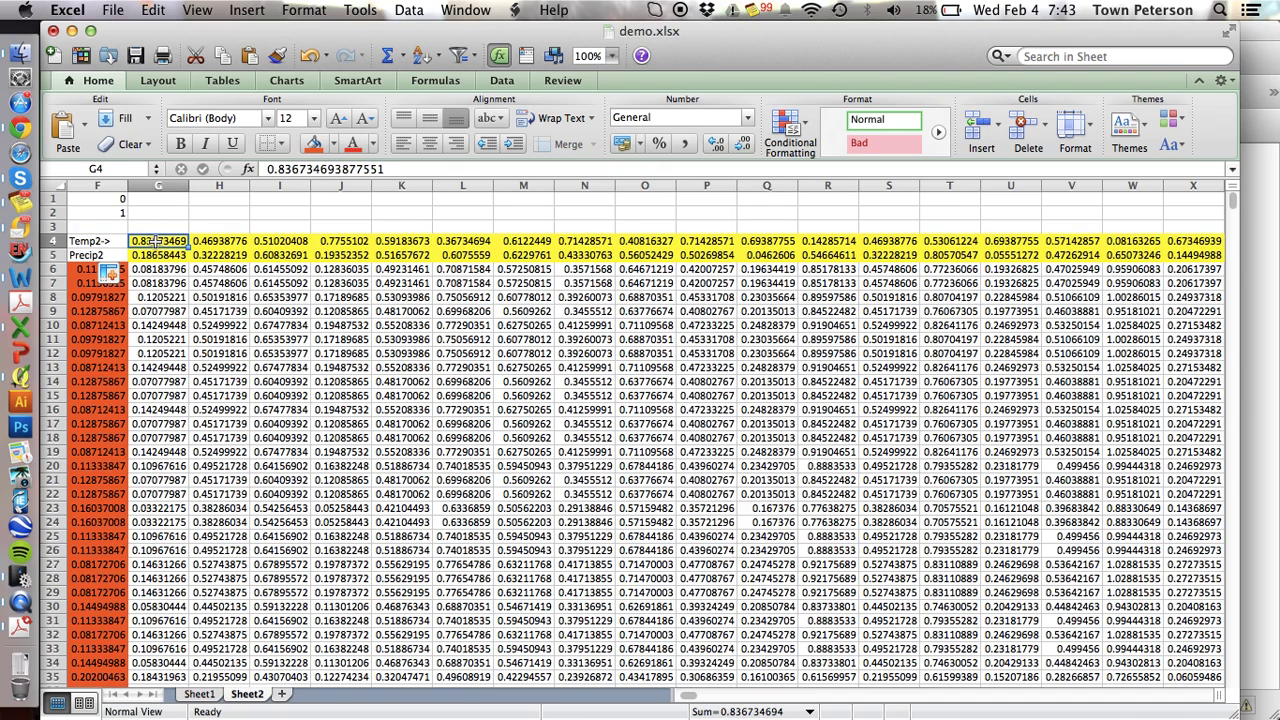
key(shift+Down)
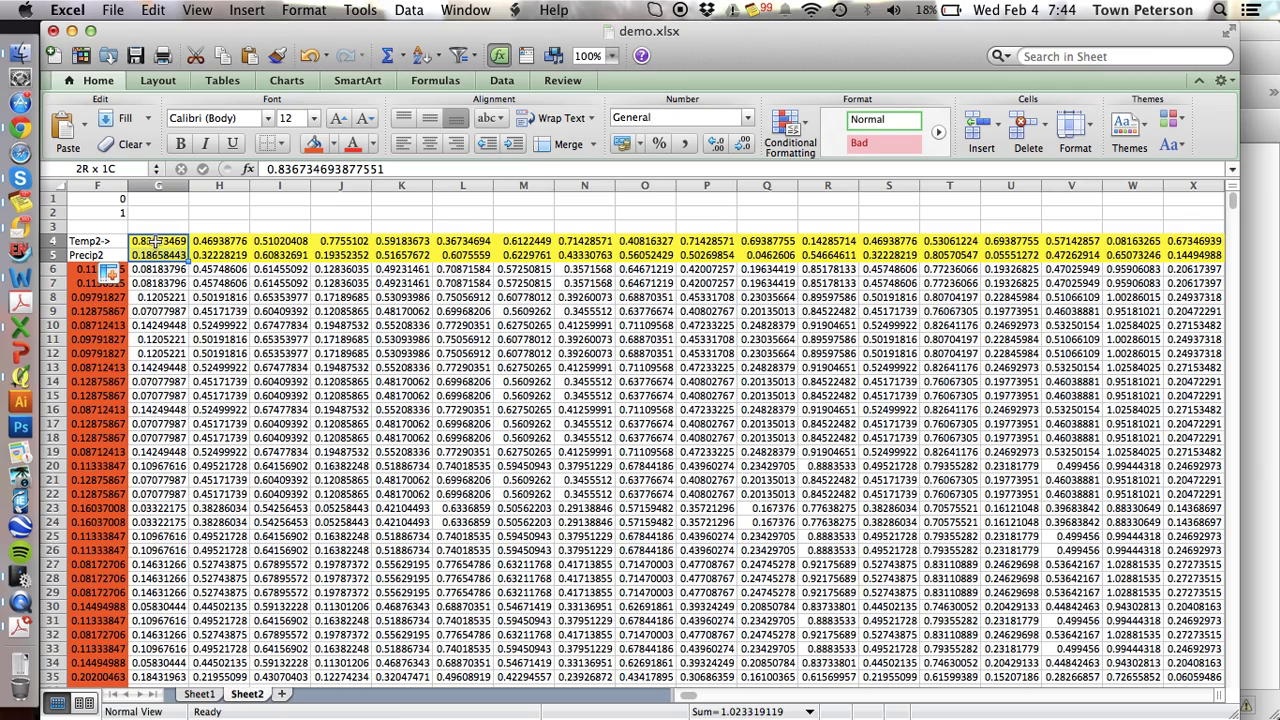
key(ctrl+shift+Right)
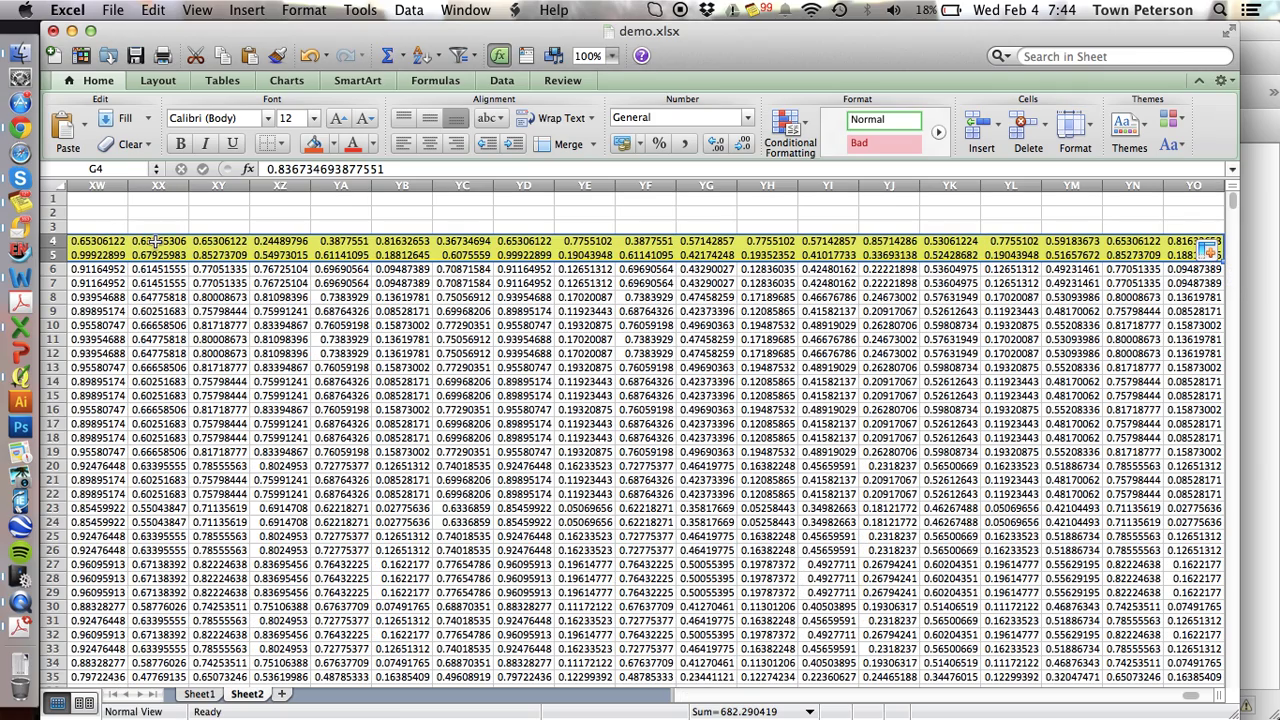
key(Home)
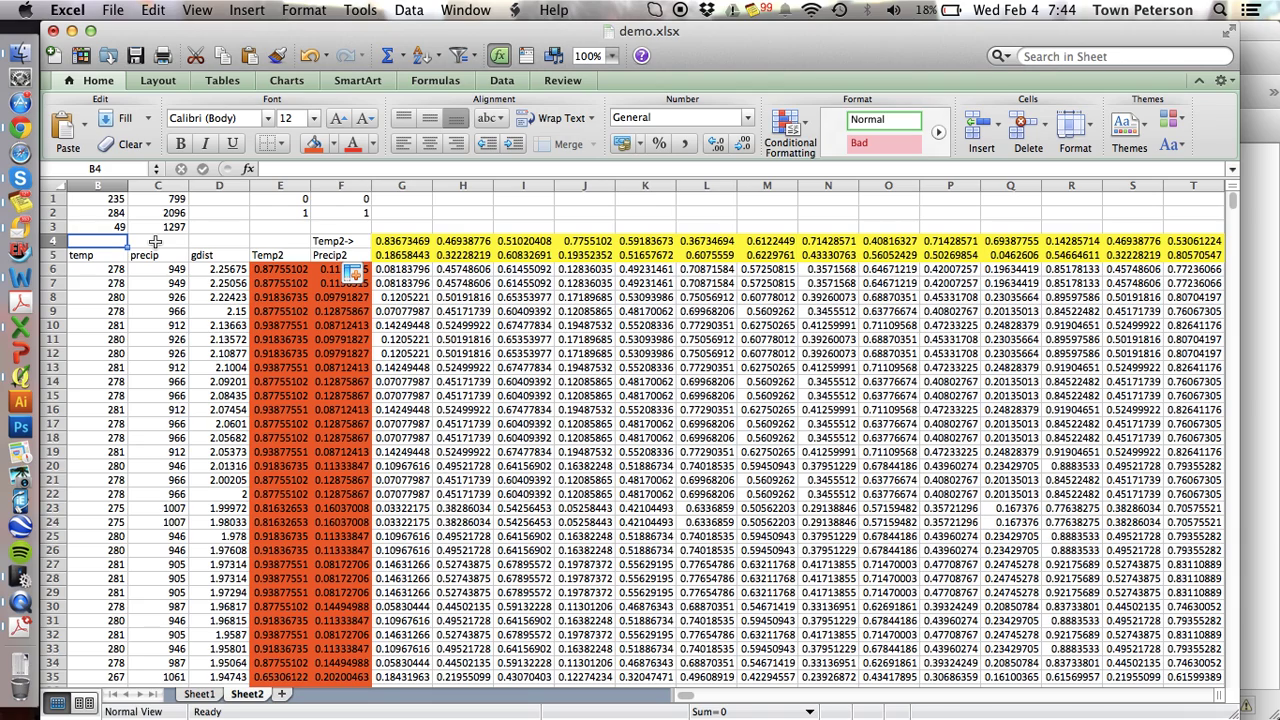
key(Down)
key(Down)
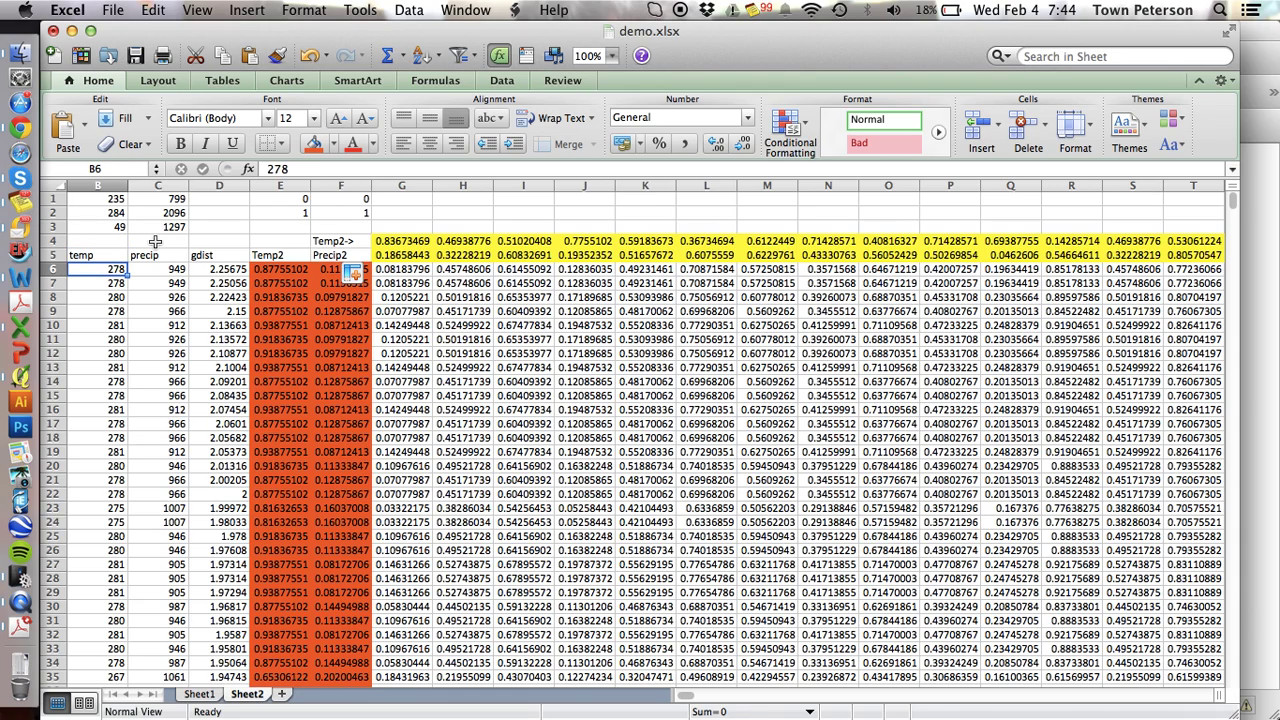
key(Right)
key(Right)
key(Right)
key(Right)
key(Right)
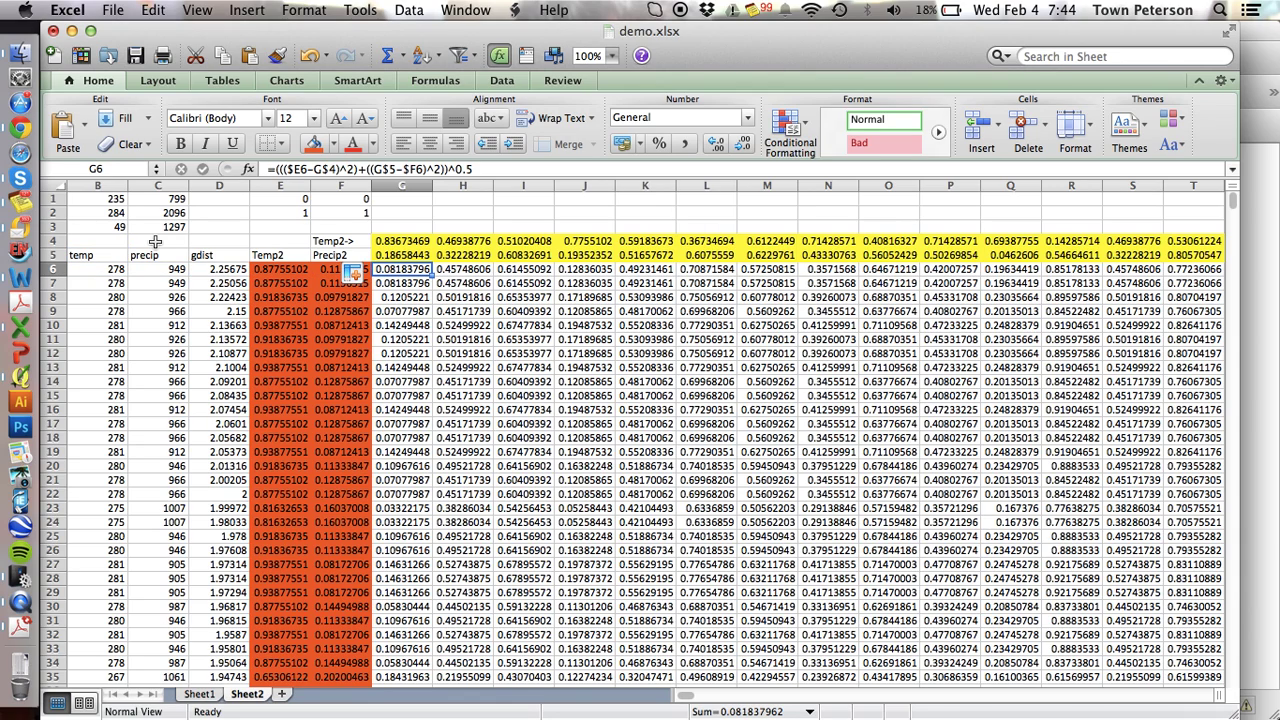
key(ctrl+shift+Right)
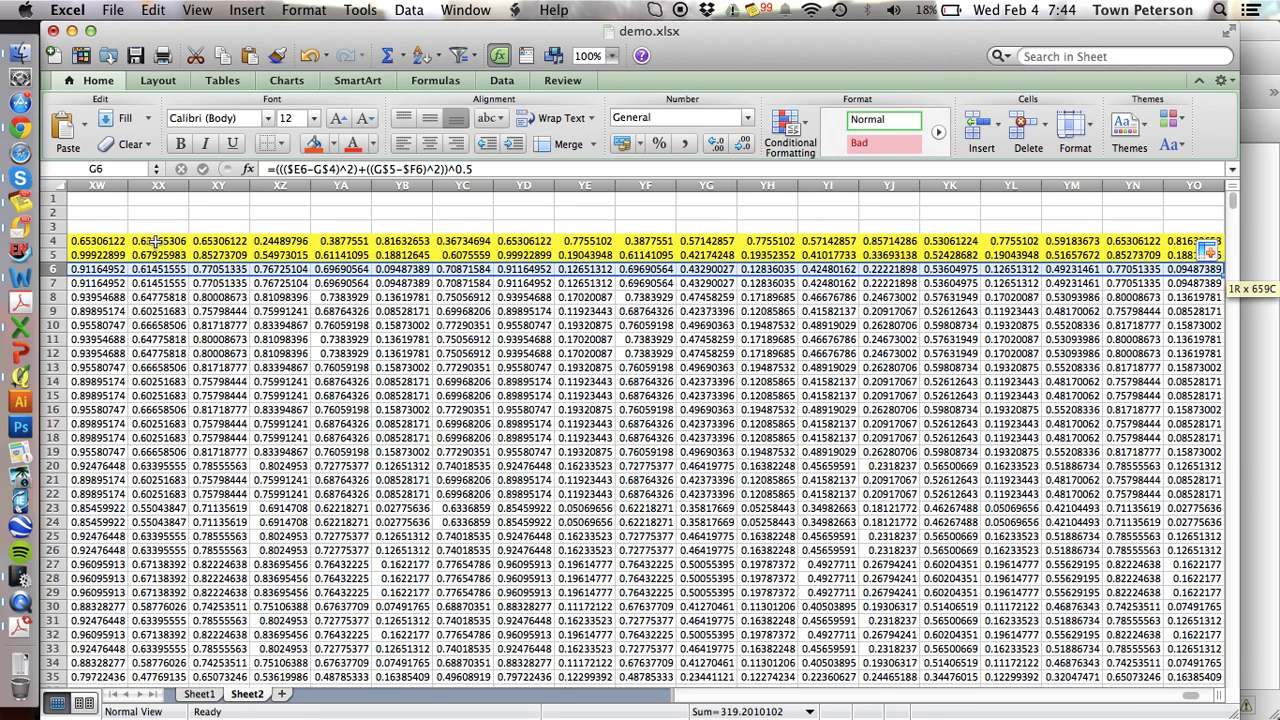
Check row 7's formula across the grid and land on the last distance cell YO6
key(Home)
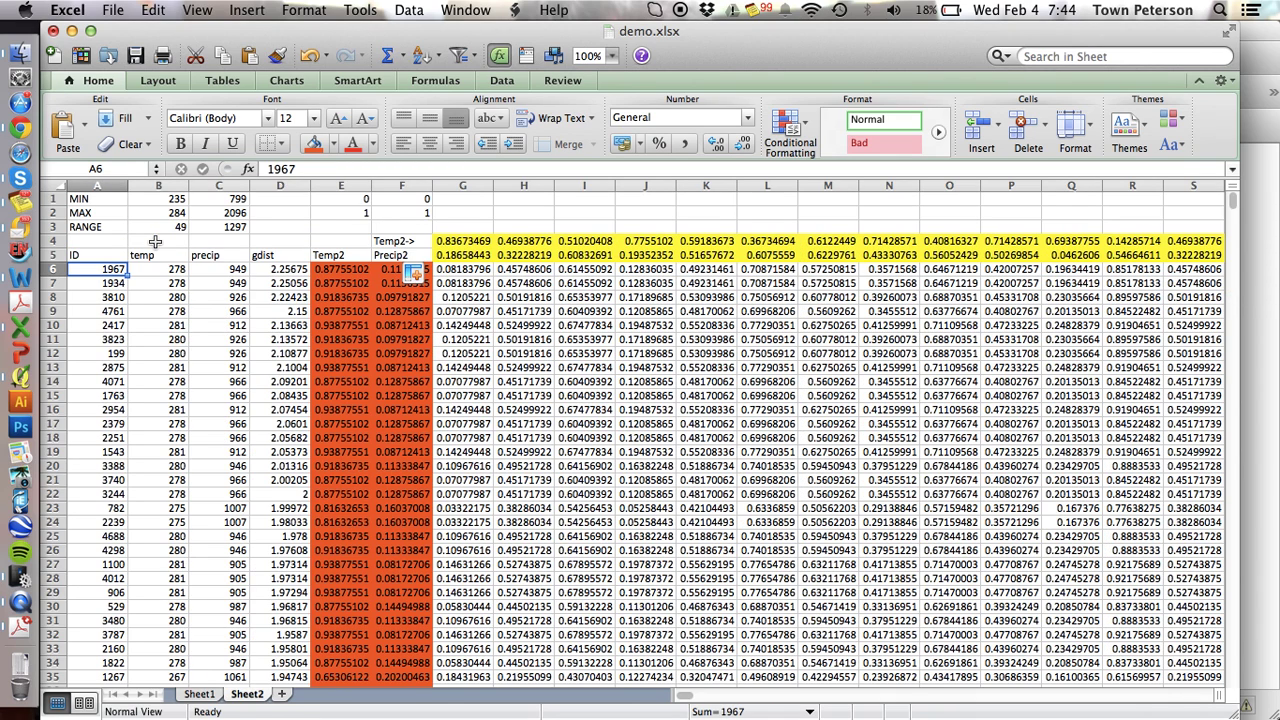
key(Down)
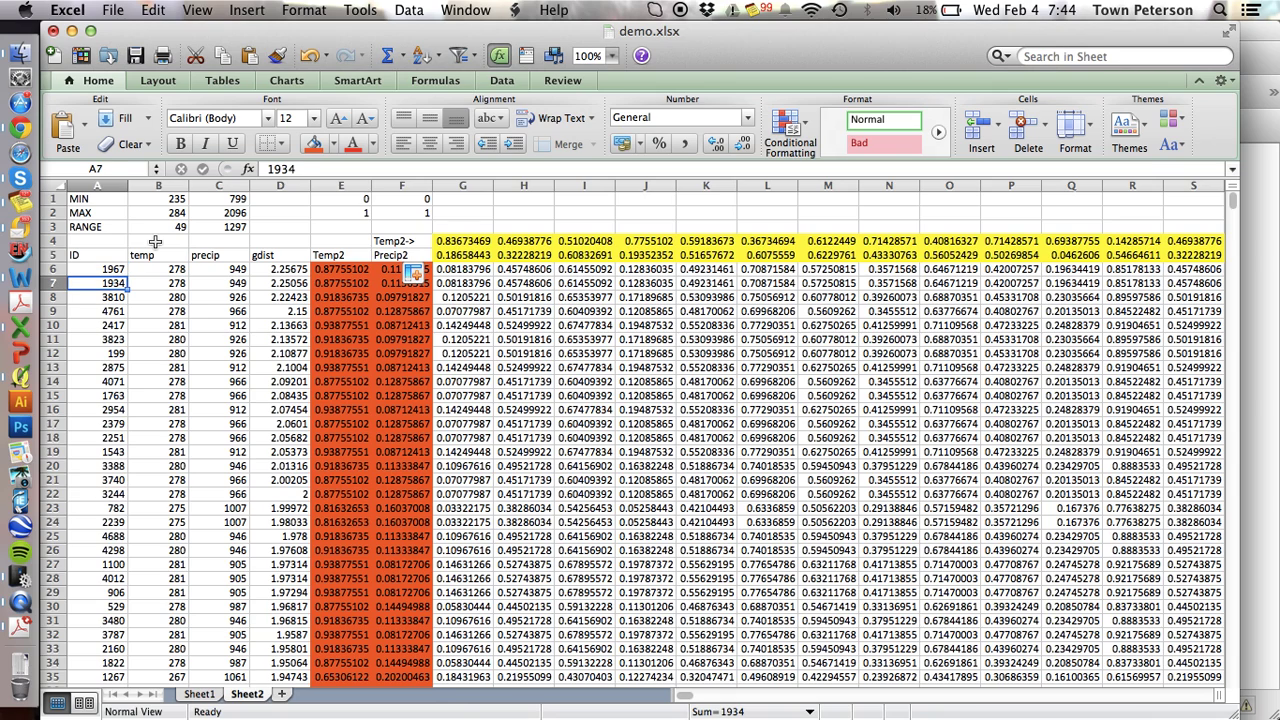
key(Right)
key(Right)
key(Right)
key(Right)
key(Right)
key(Right)
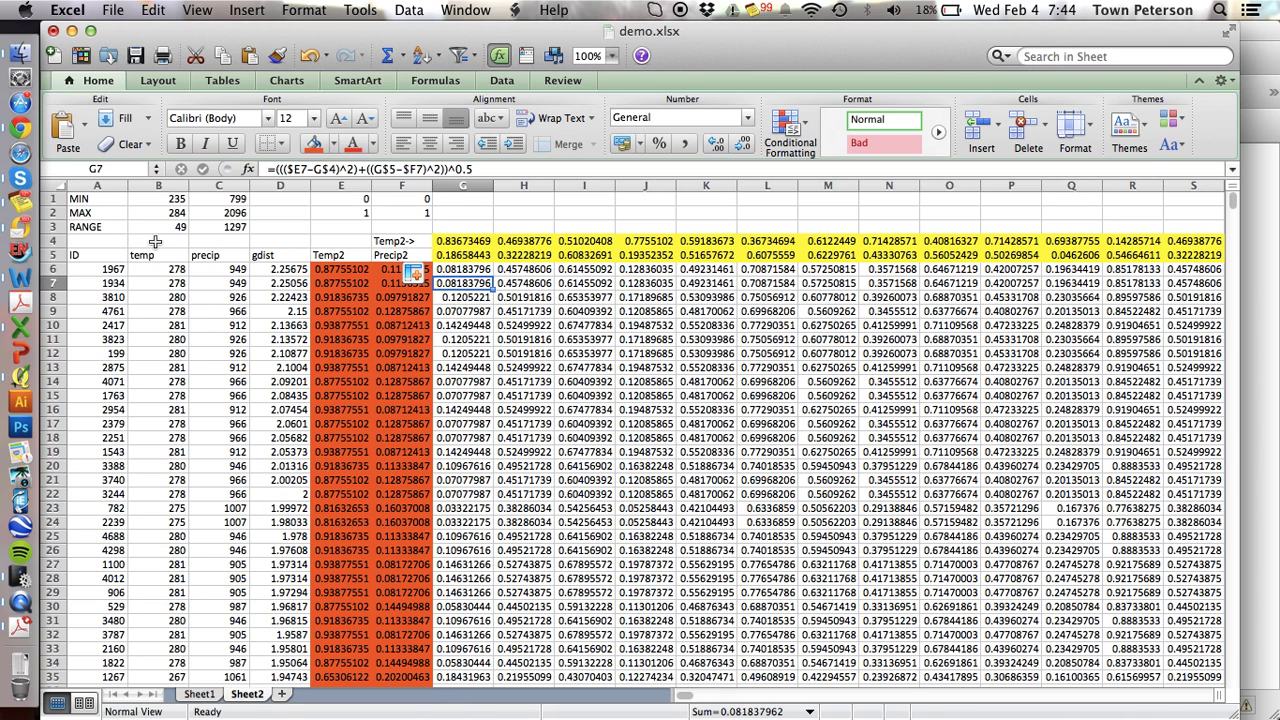
key(super+shift+Right)
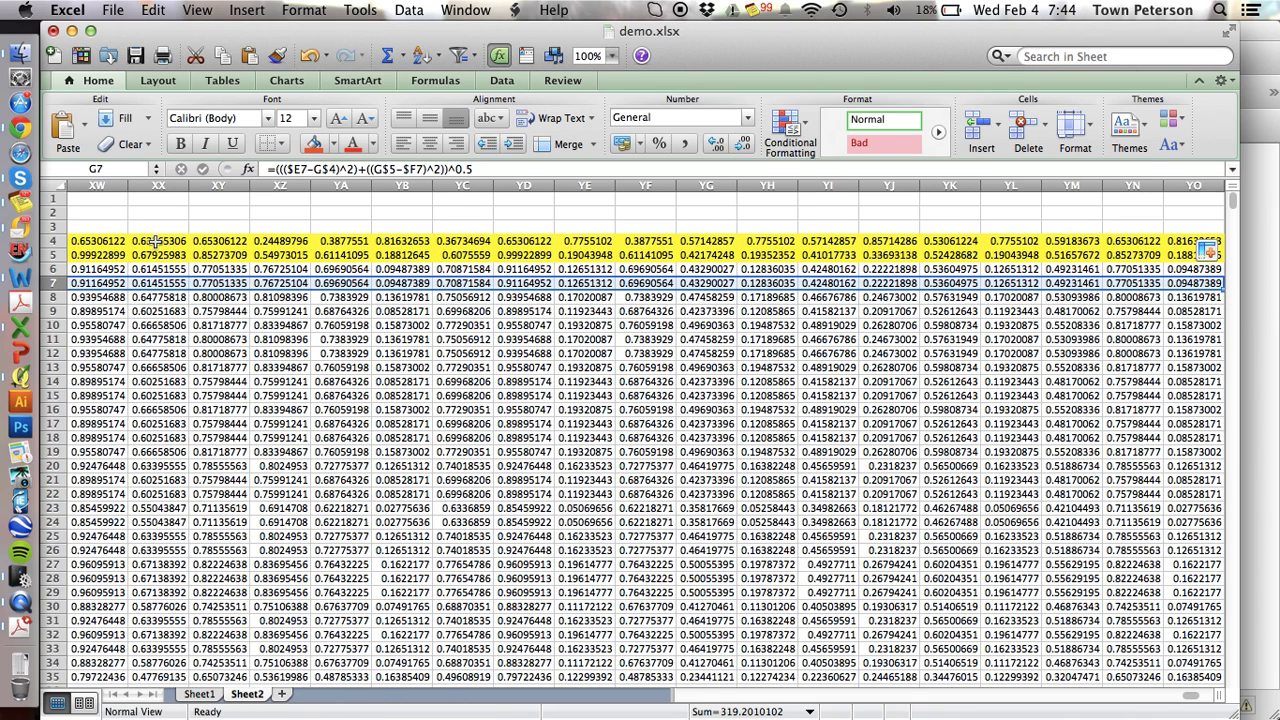
key(Left)
key(super+Left)
key(Up)
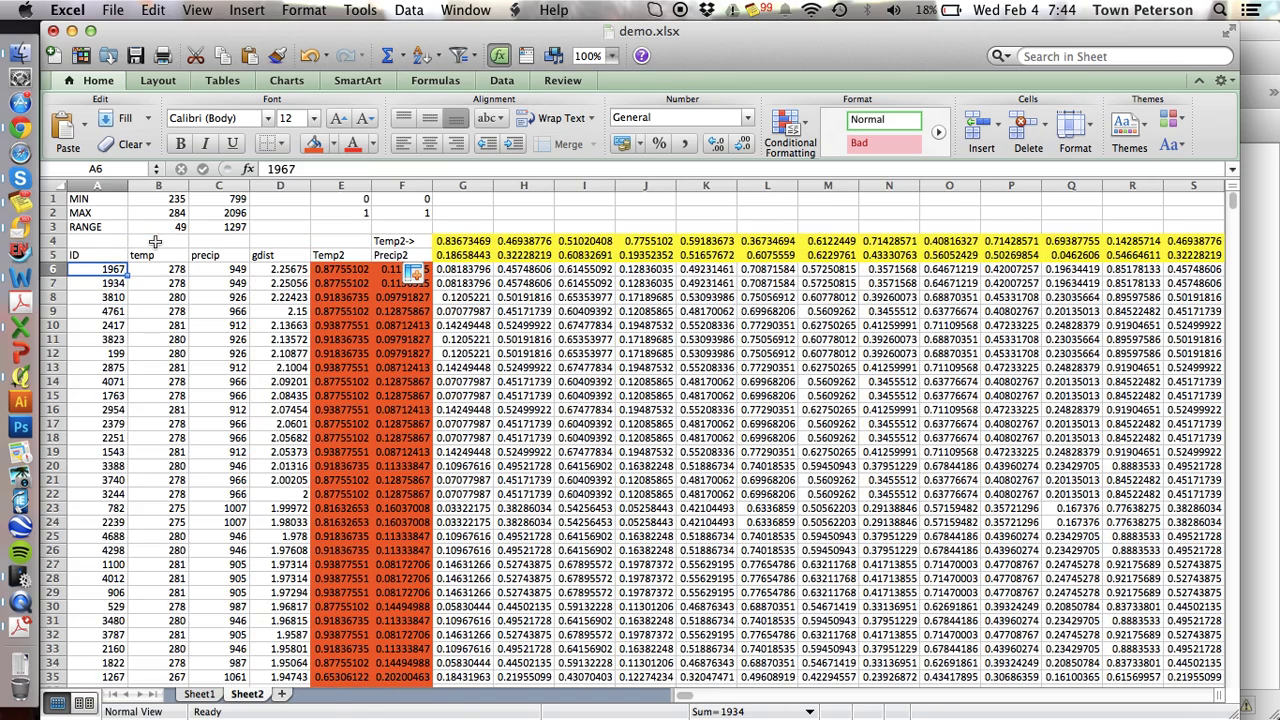
key(super+Right)
Give the empty column YP the header 'Edist'
key(Right)
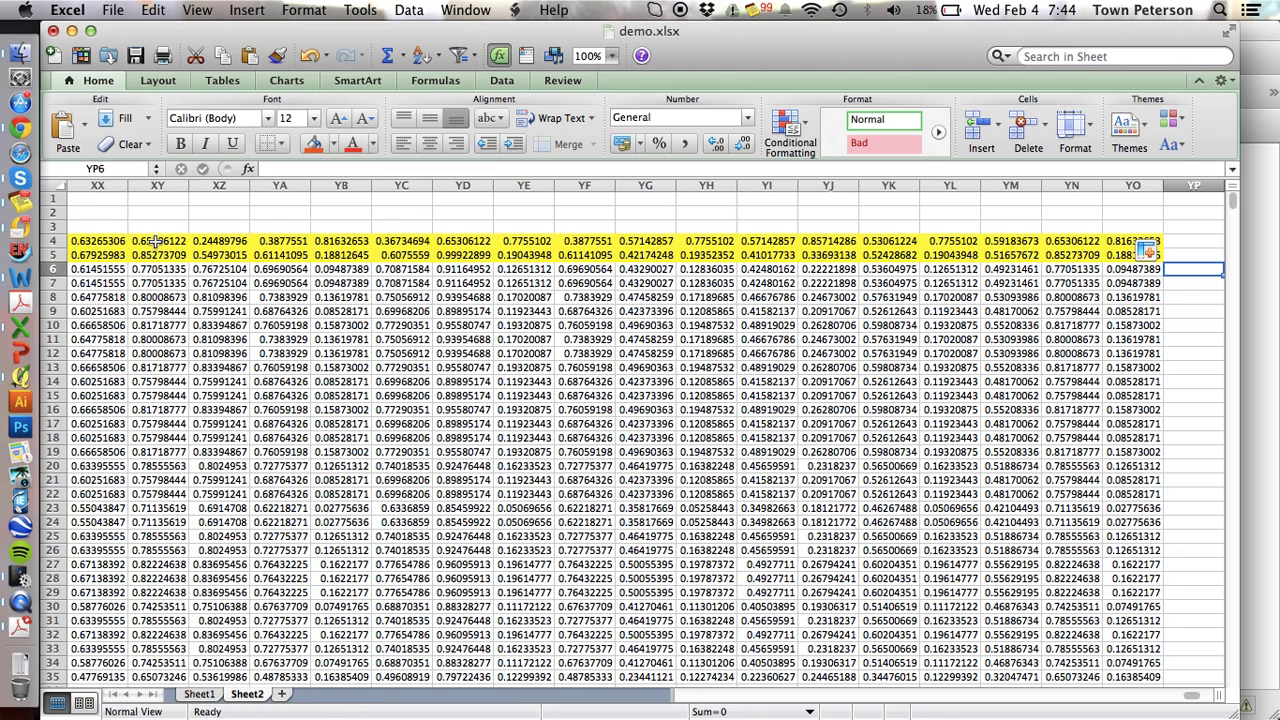
key(Up)
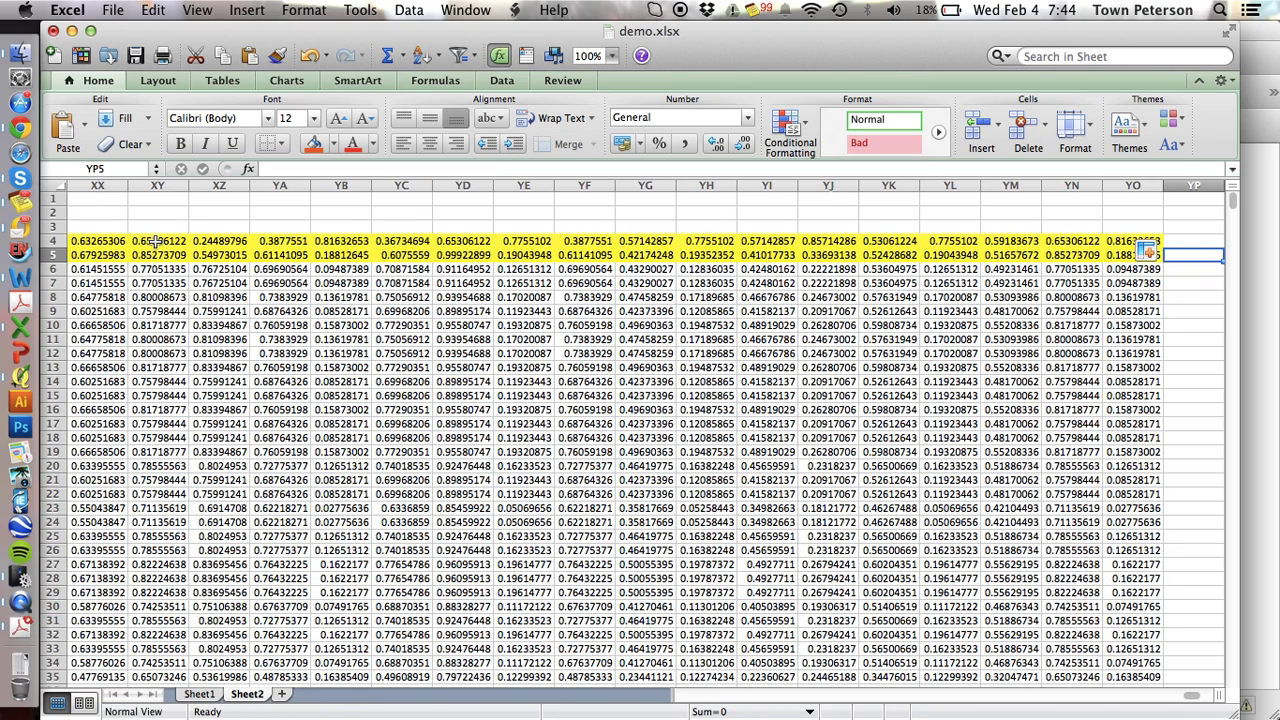
text(Edist)
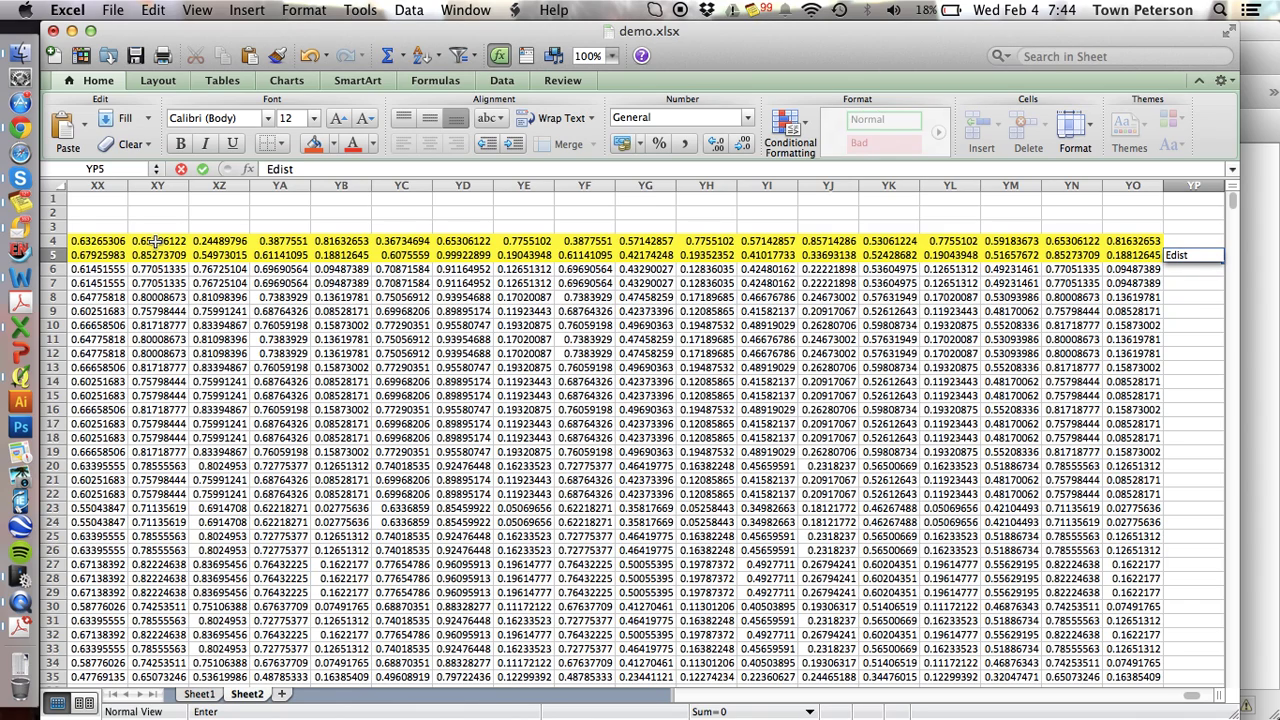
key(Return)
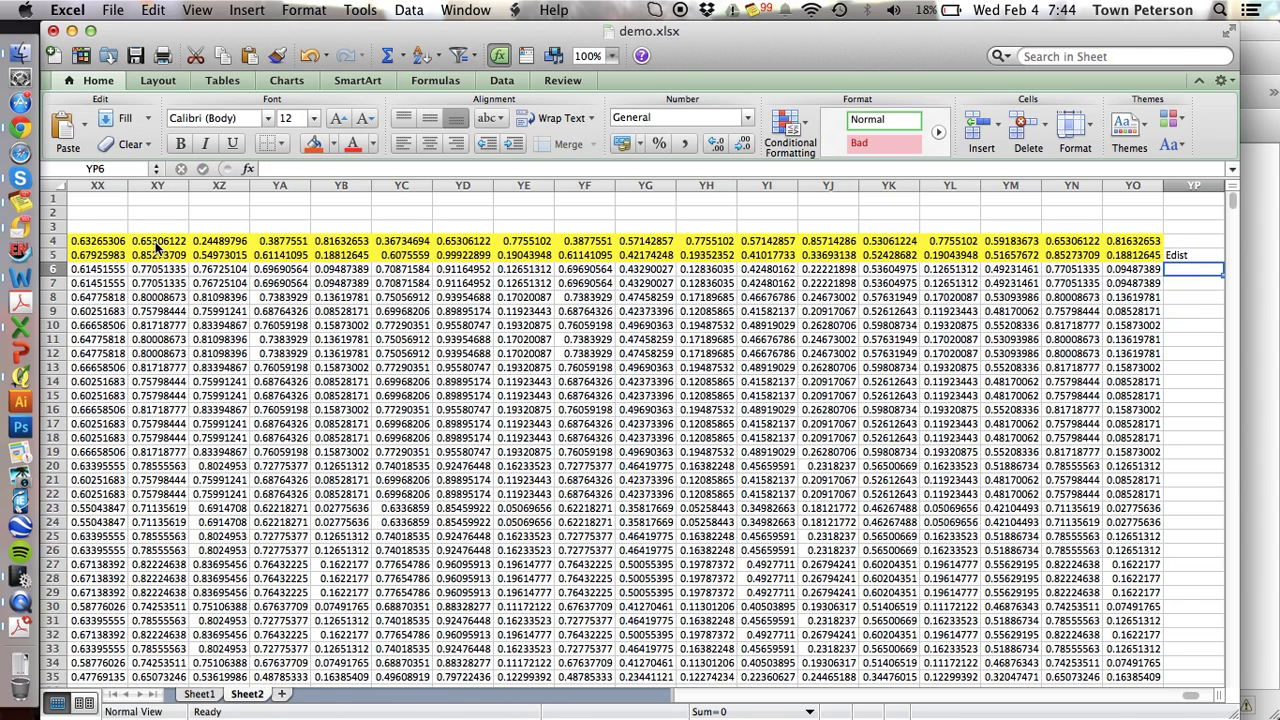
Enter =MIN(G6:YO6) in YP6 for the first point's smallest distance
text(=miN)
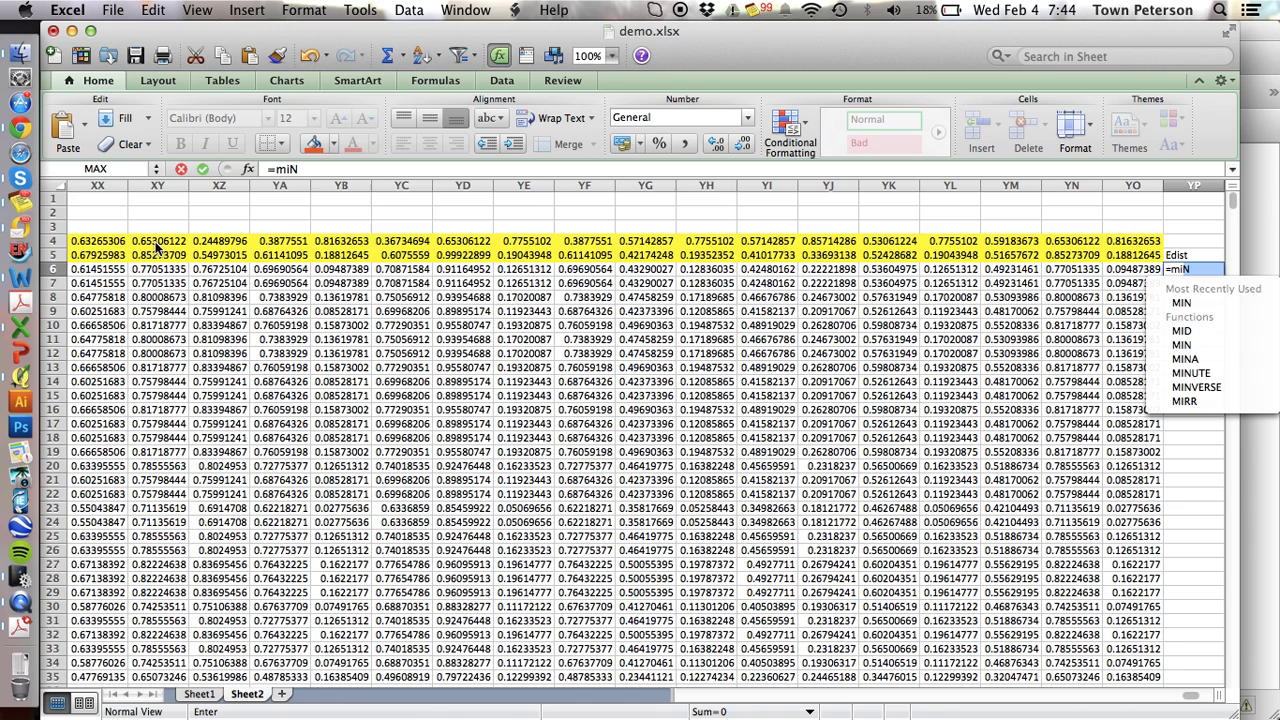
key(BackSpace)
text(n()
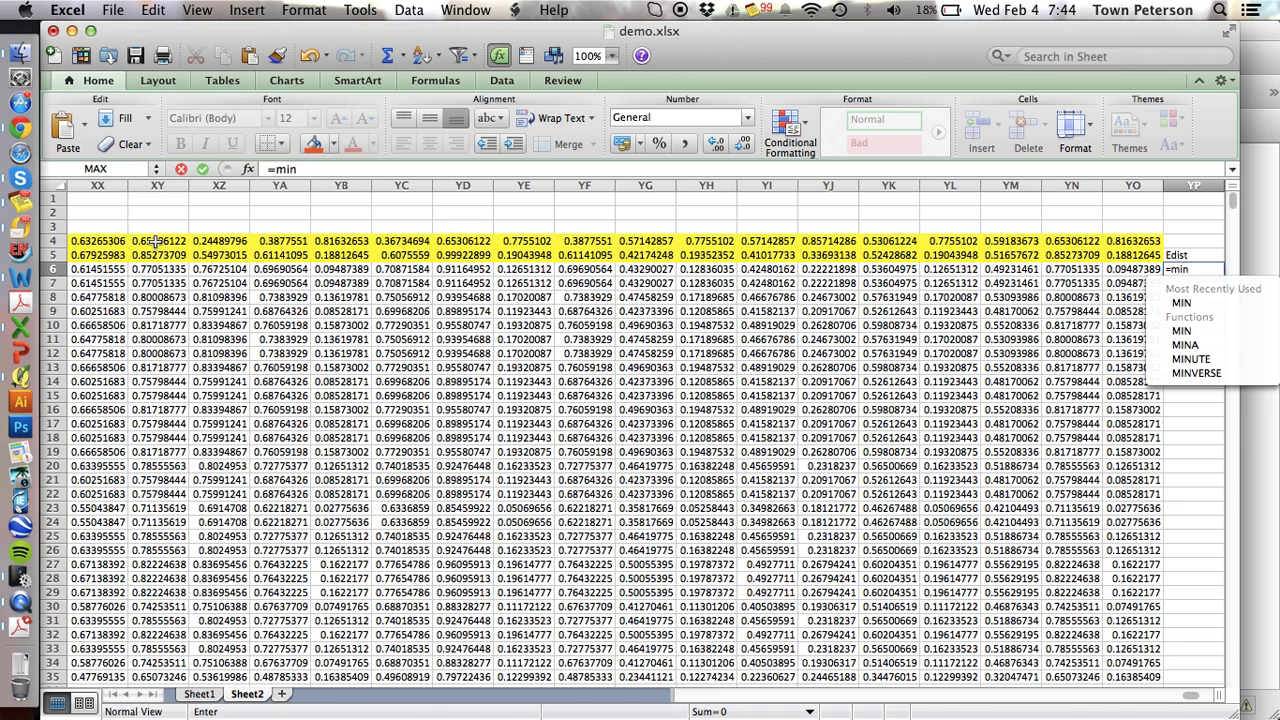
click(1126, 266)
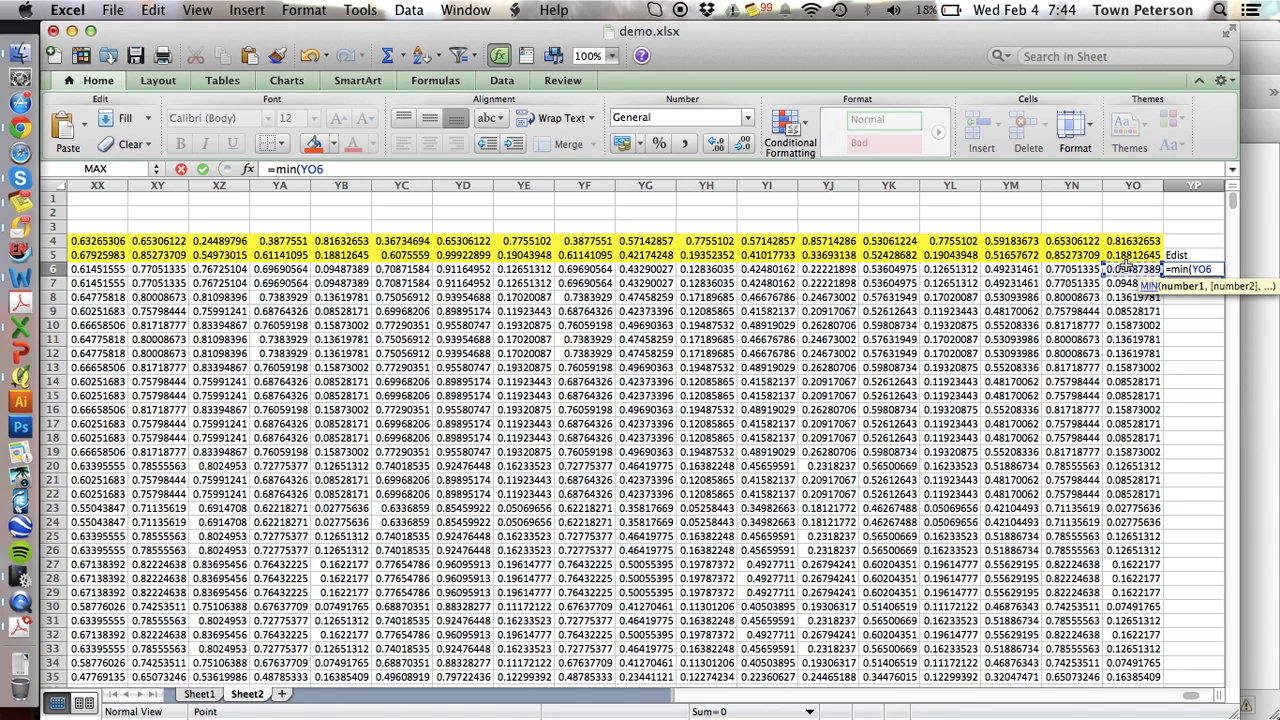
key(ctrl+shift+Left)
key(shift+Right)
key(shift+Right)
key(shift+Right)
key(shift+Right)
key(shift+Right)
key(shift+Right)
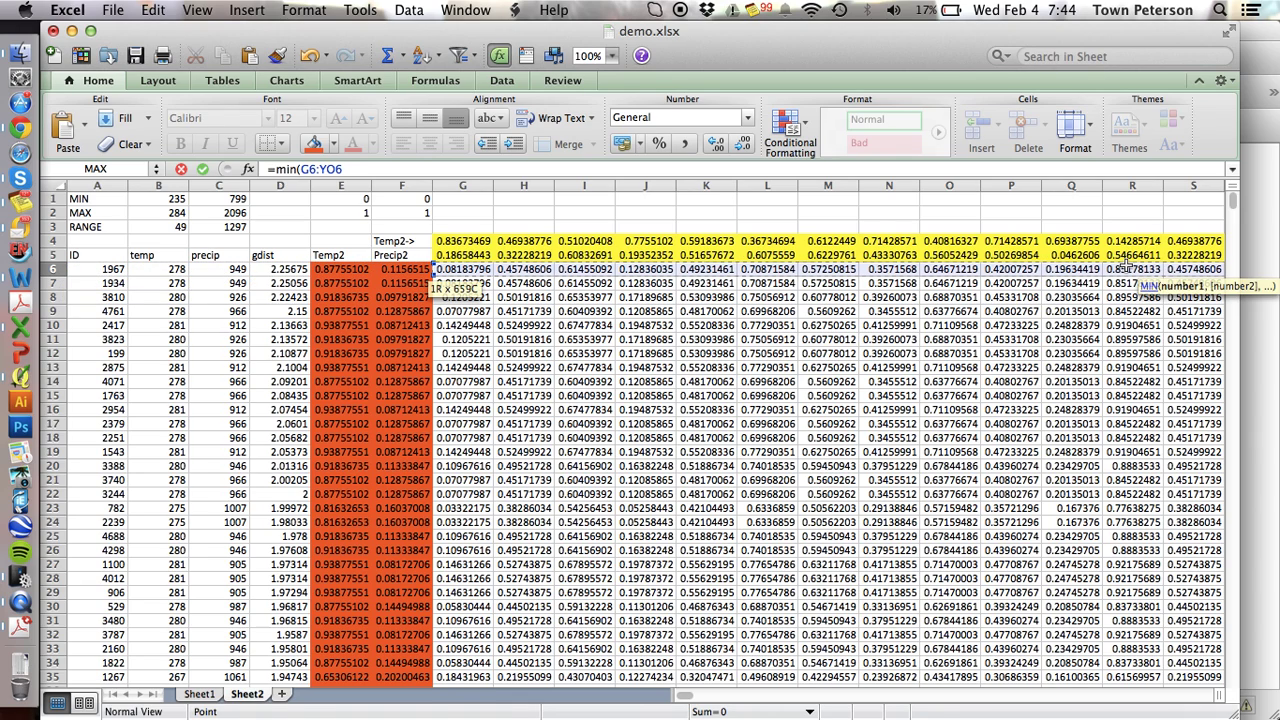
text())
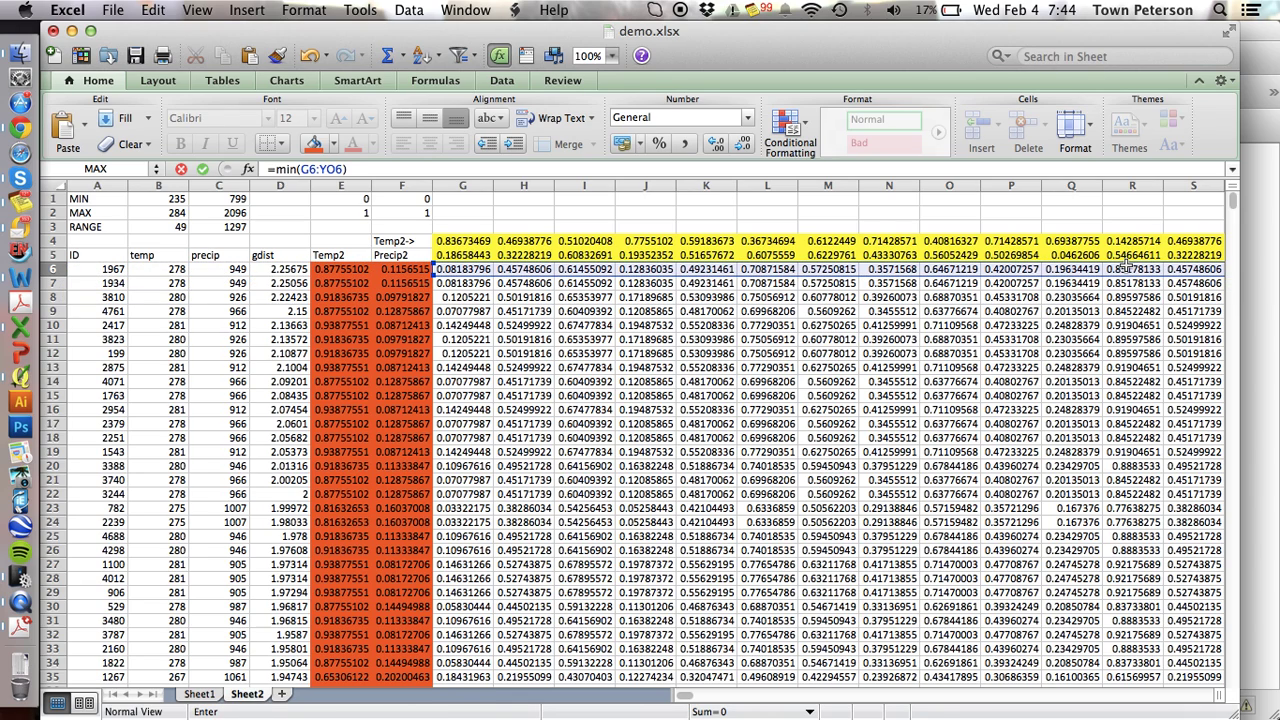
key(Return)
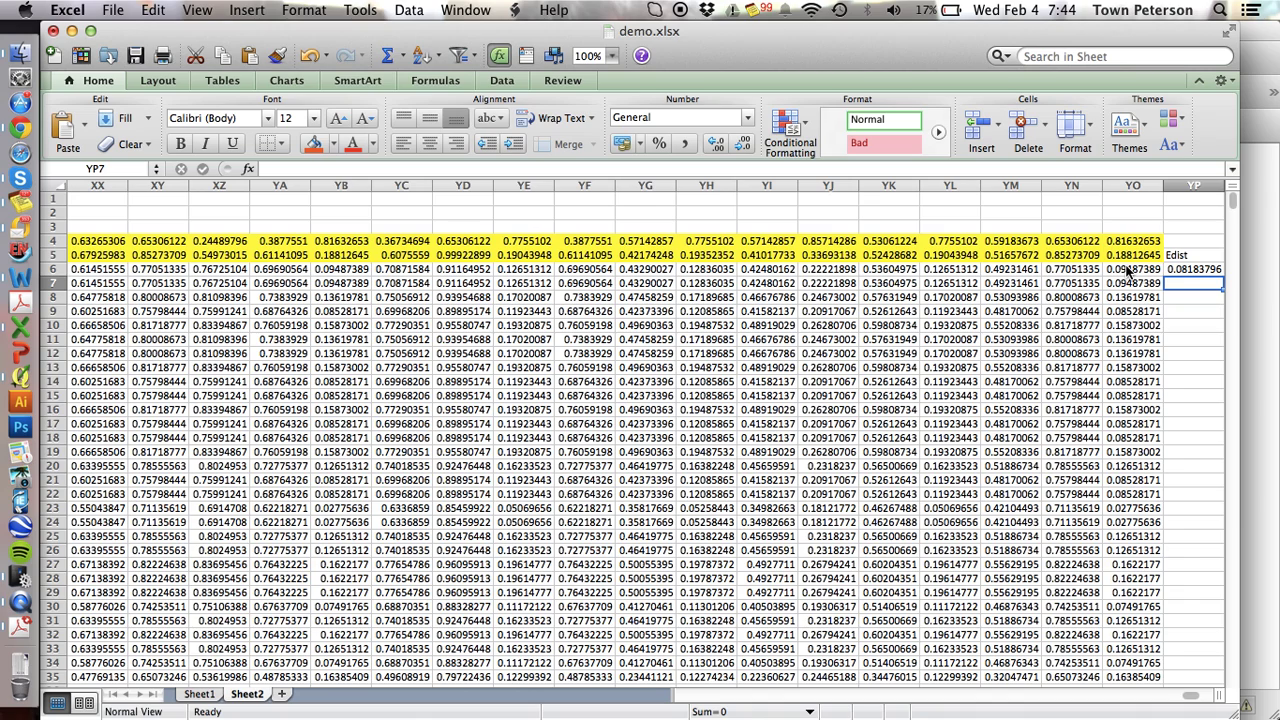
Fill the MIN formula down to row 5005 and jump to the column's last row
key(Up)
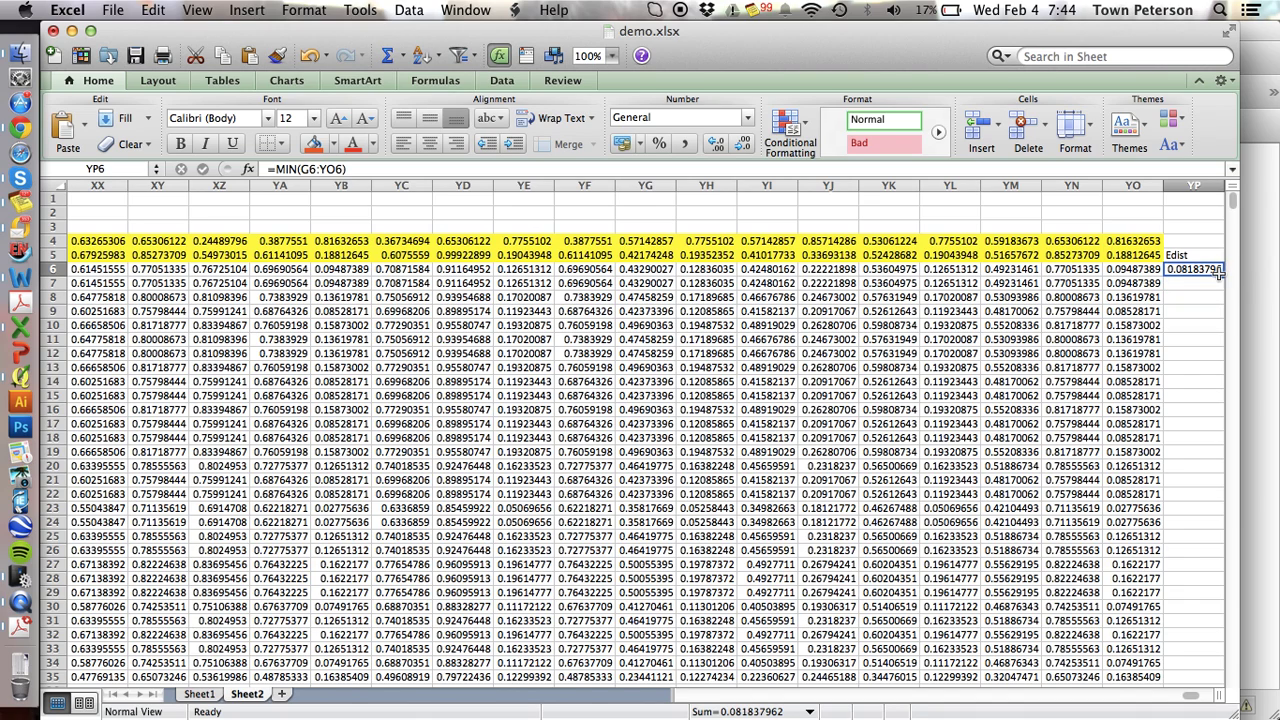
double_click(1222, 277)
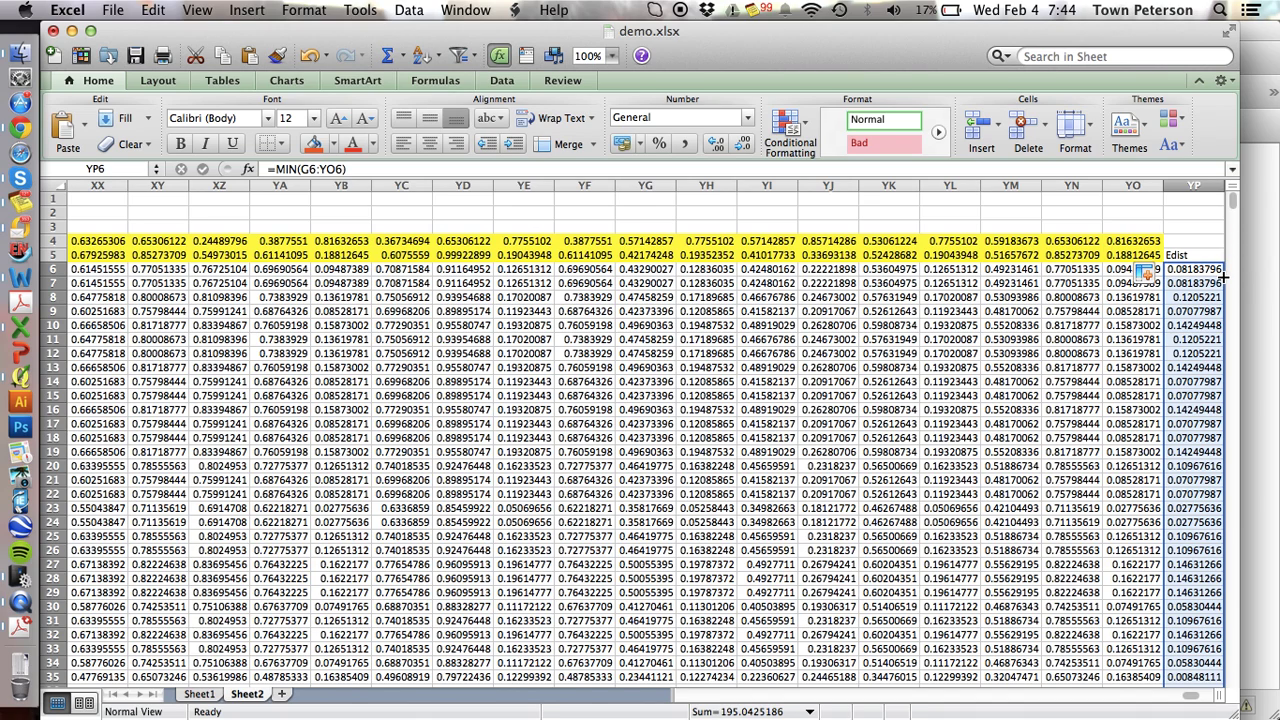
click(1196, 416)
key(super+Down)
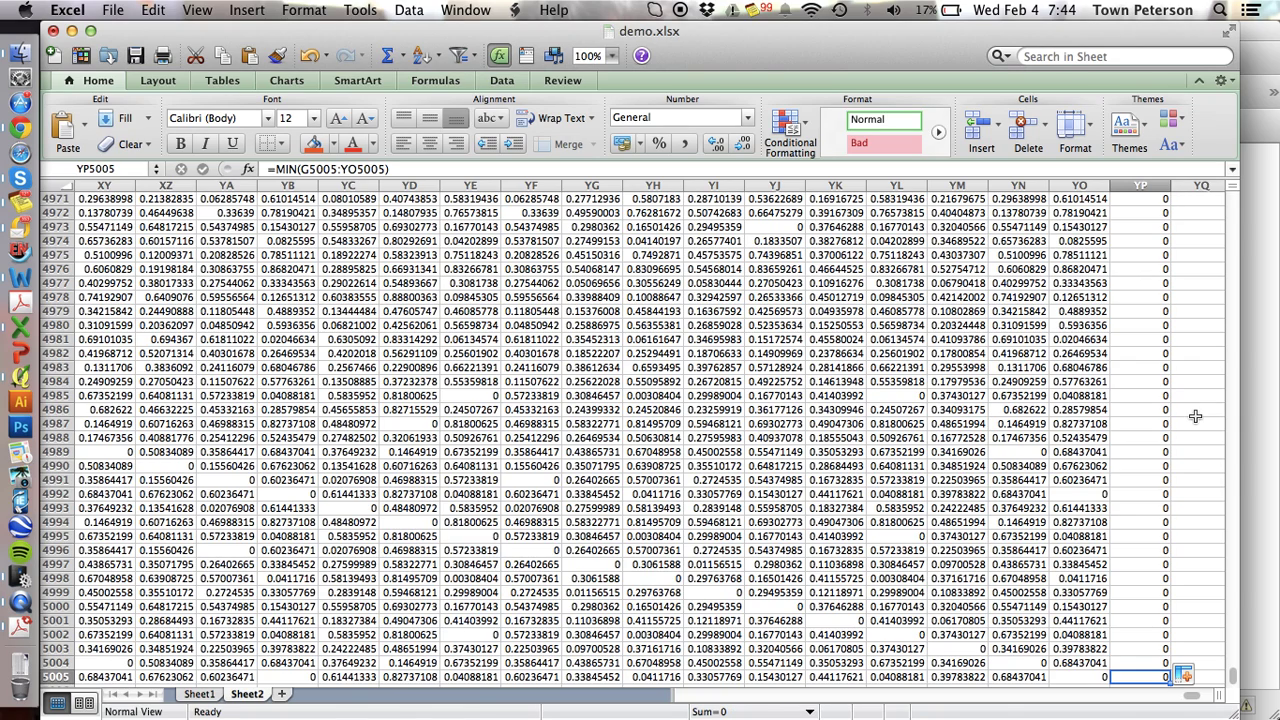
Review the Edist values in column YP, return to the top, and select the entire sheet
key(Up)
key(Up)
key(Up)
key(Up)
key(Up)
key(Up)
key(Up)
key(Up)
key(Up)
key(Up)
key(Up)
key(Up)
key(Up)
key(Up)
key(Up)
key(Up)
key(Up)
key(Up)
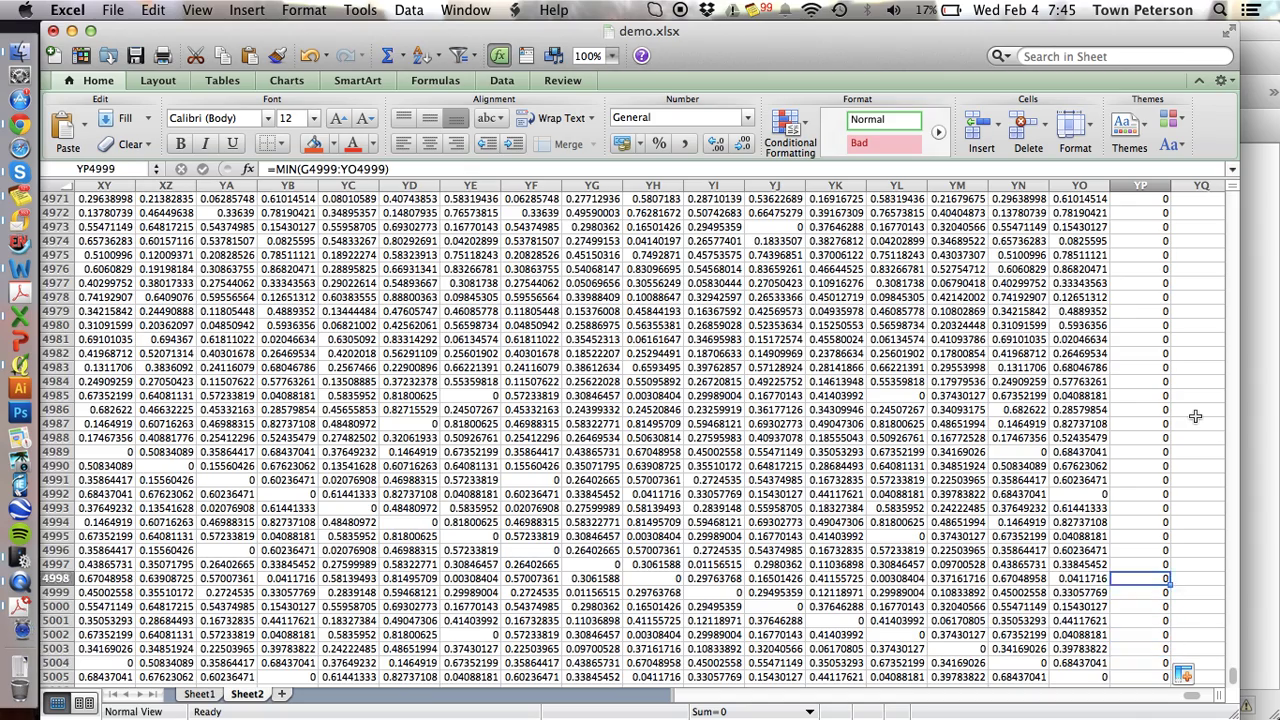
key(Up)
key(Up)
key(Up)
key(Up)
key(Up)
key(Up)
key(Up)
key(Up)
key(Up)
key(Up)
key(Up)
key(Up)
key(Up)
key(Up)
key(Up)
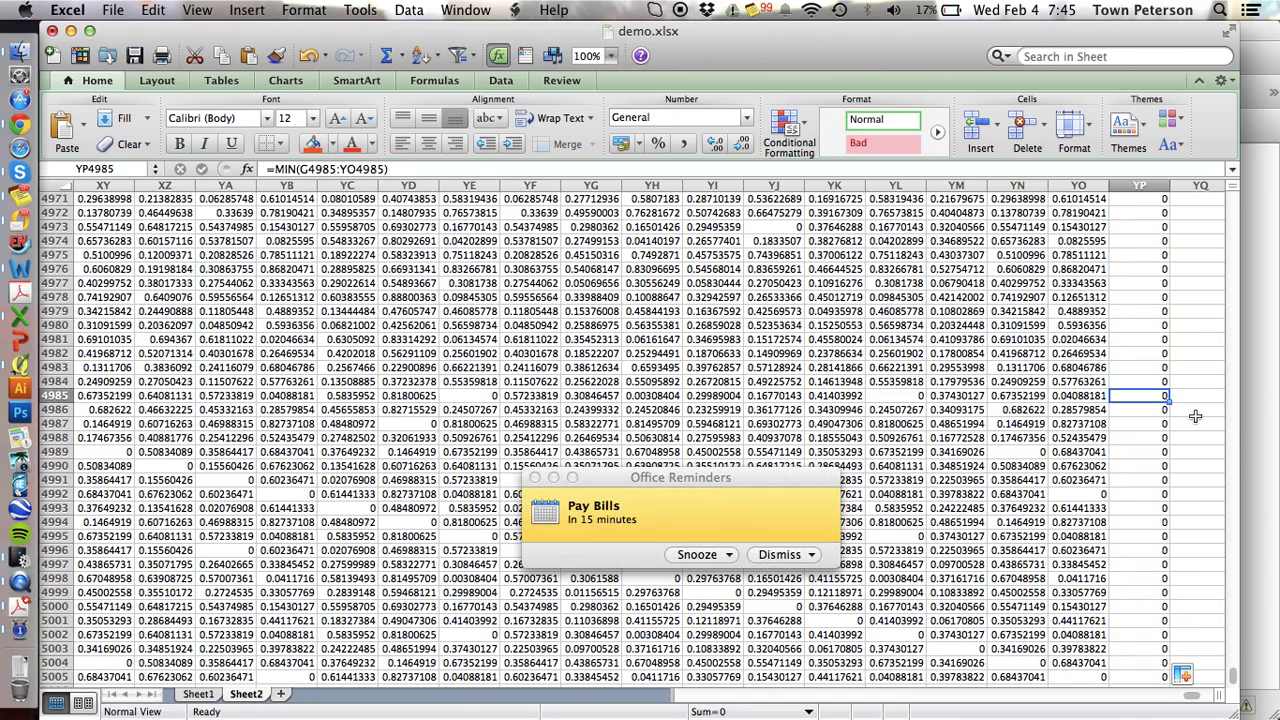
key(Up)
key(Up)
key(Up)
key(Up)
key(Up)
key(Up)
key(Up)
key(Up)
key(Up)
key(Up)
key(Up)
key(Up)
key(Up)
key(Up)
key(Up)
key(Up)
key(Up)
key(Up)
key(Up)
key(Up)
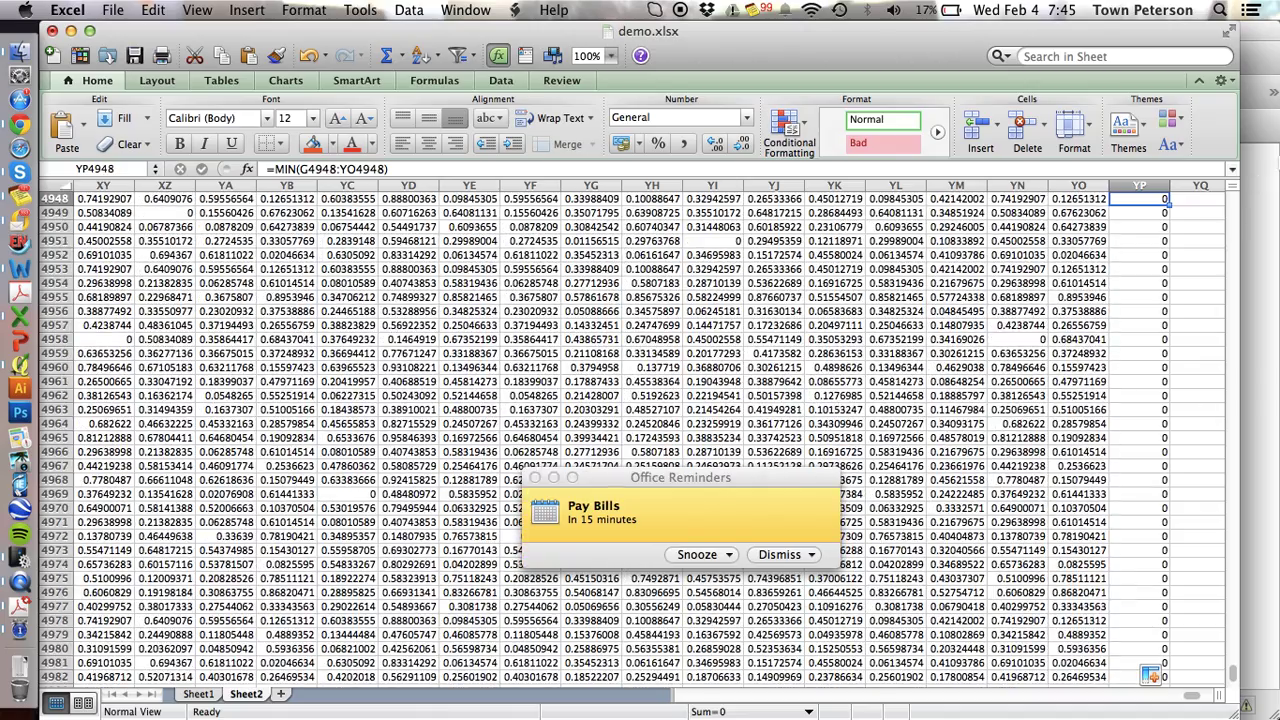
click(1233, 200)
drag(1232, 200, 1231, 198)
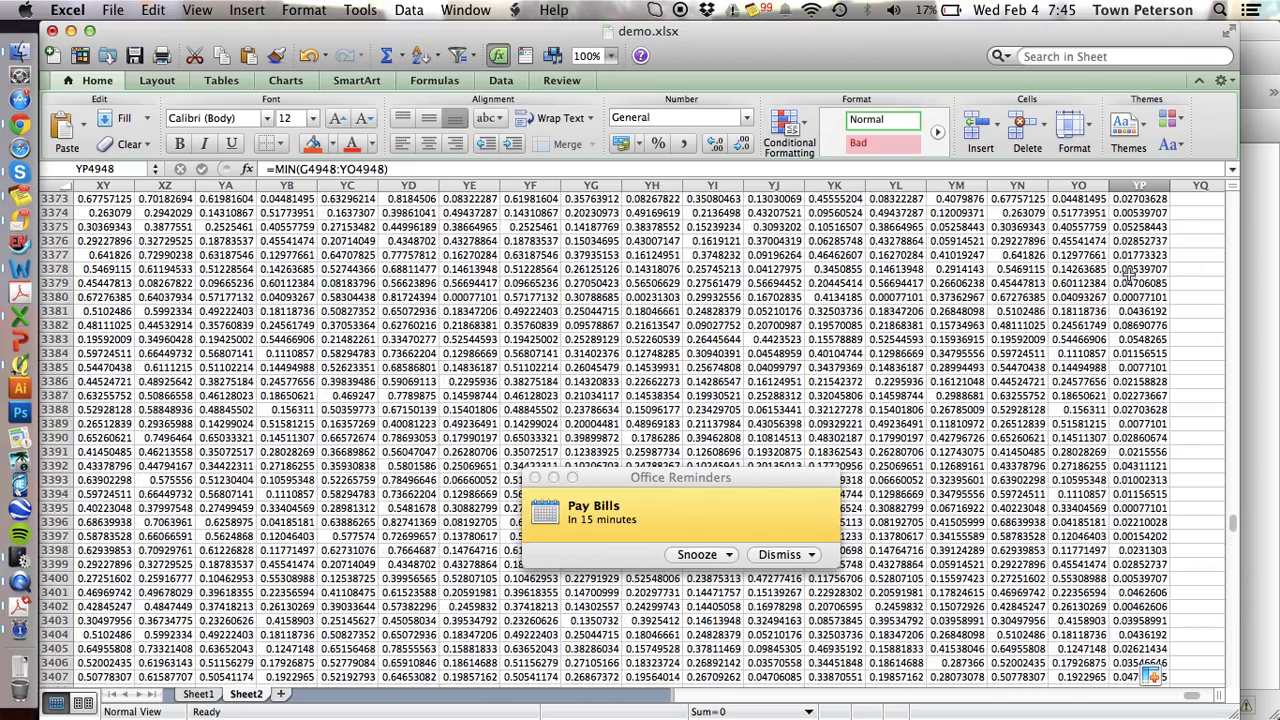
click(1158, 255)
key(super+Up)
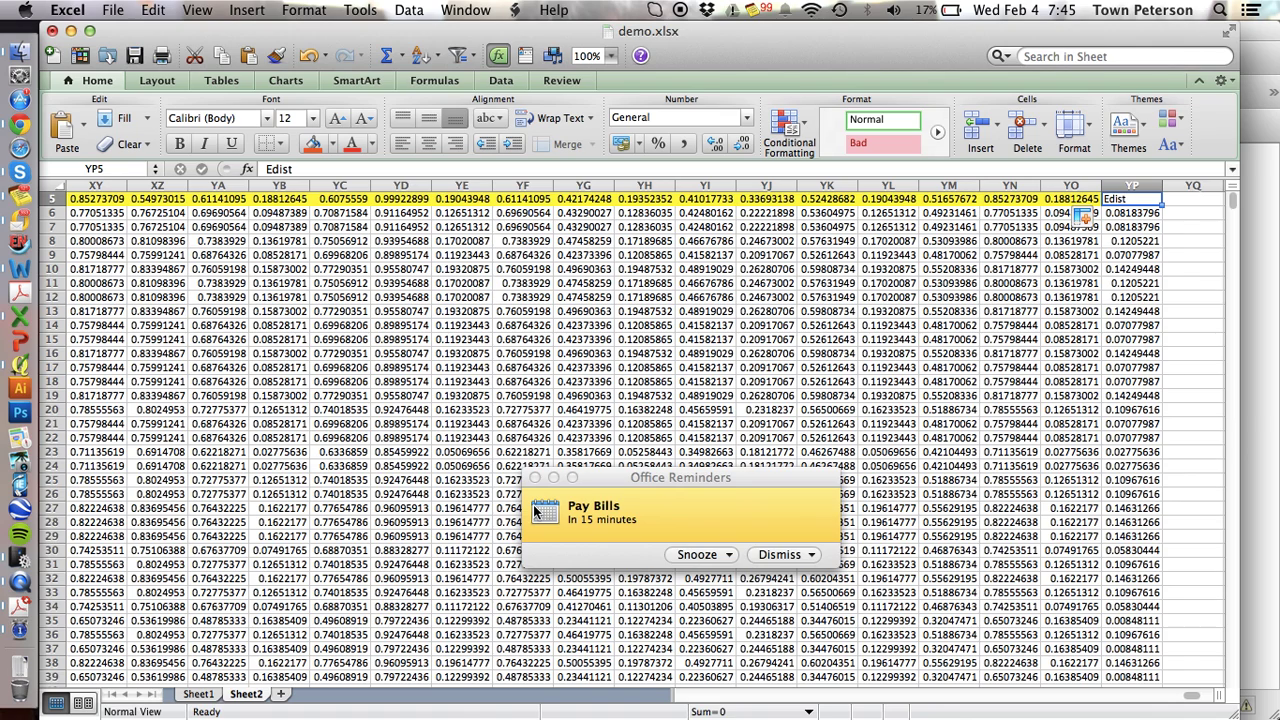
key(super+a)
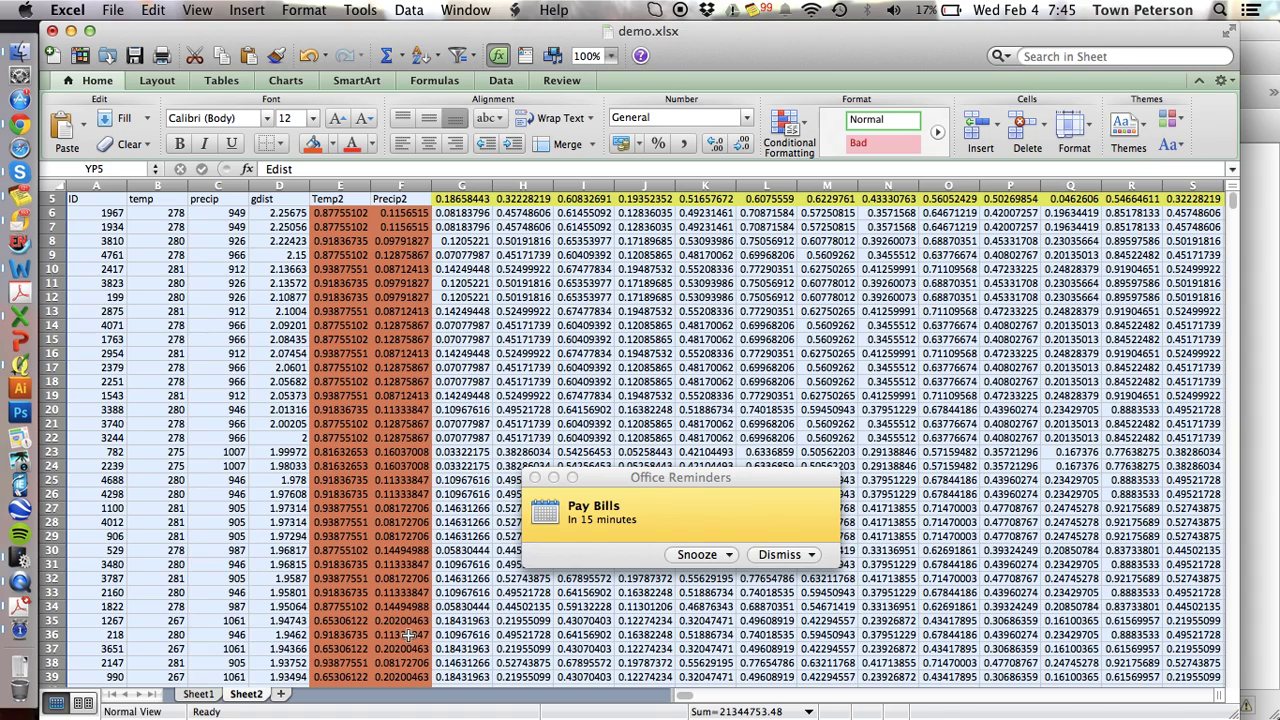
Add Sheet3, cancel a Paste Special attempt, undo a stray paste, and return to Sheet2
click(281, 694)
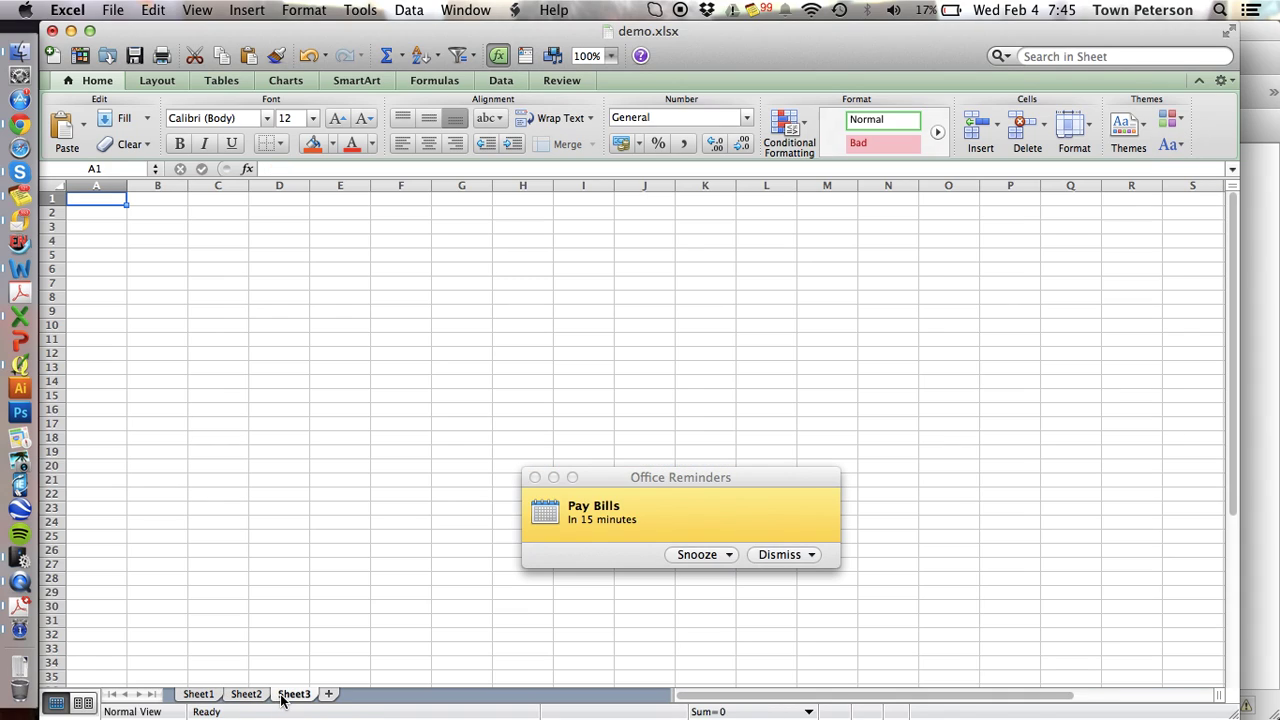
click(84, 126)
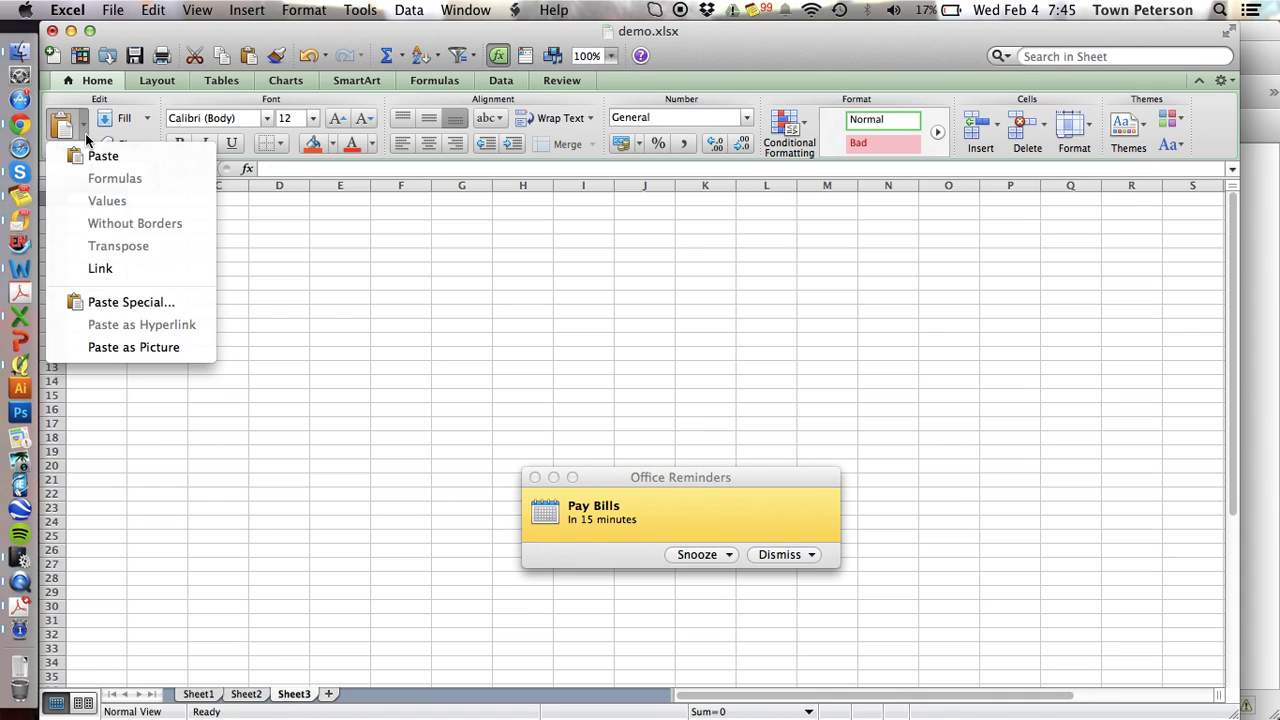
click(100, 301)
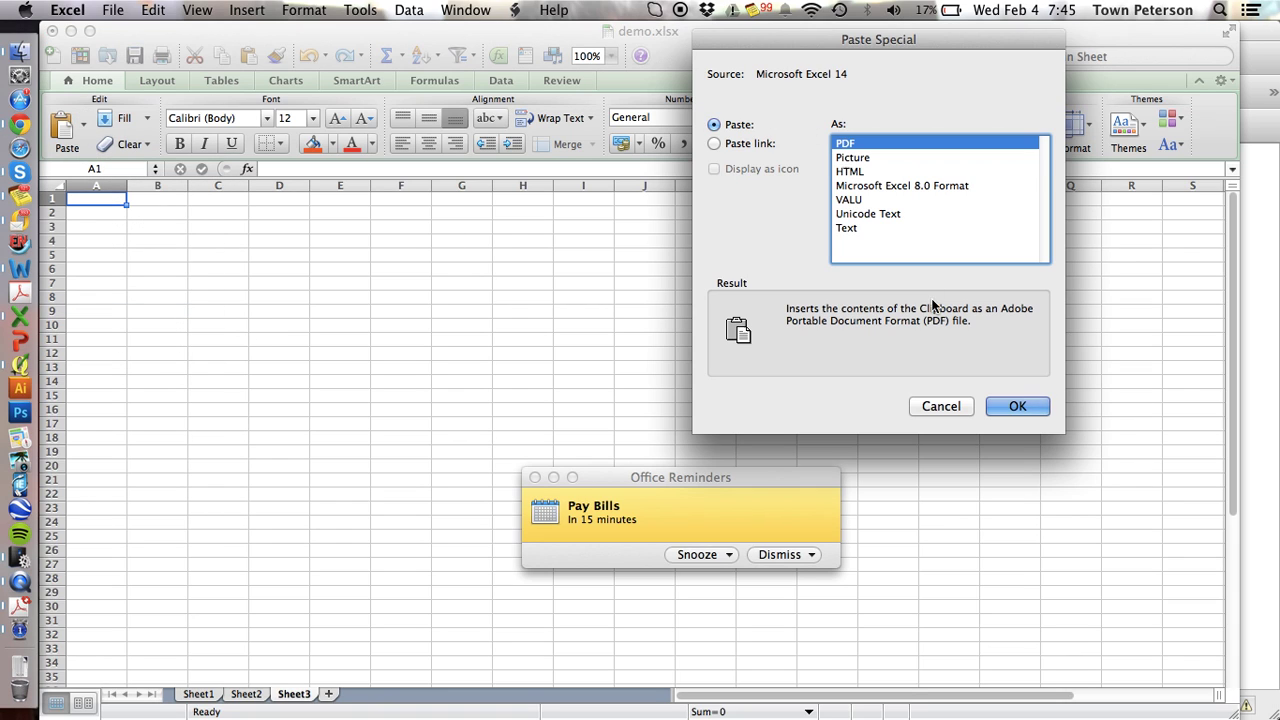
click(943, 406)
text(0.081837962)
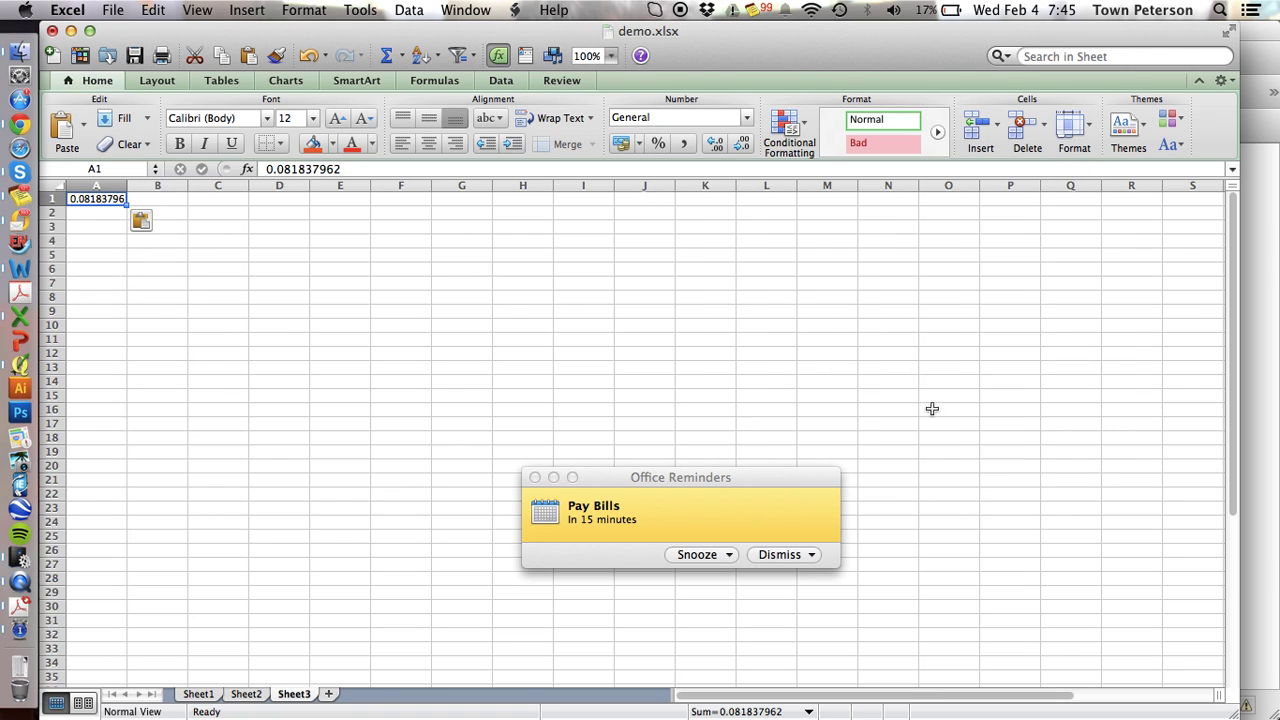
key(super+z)
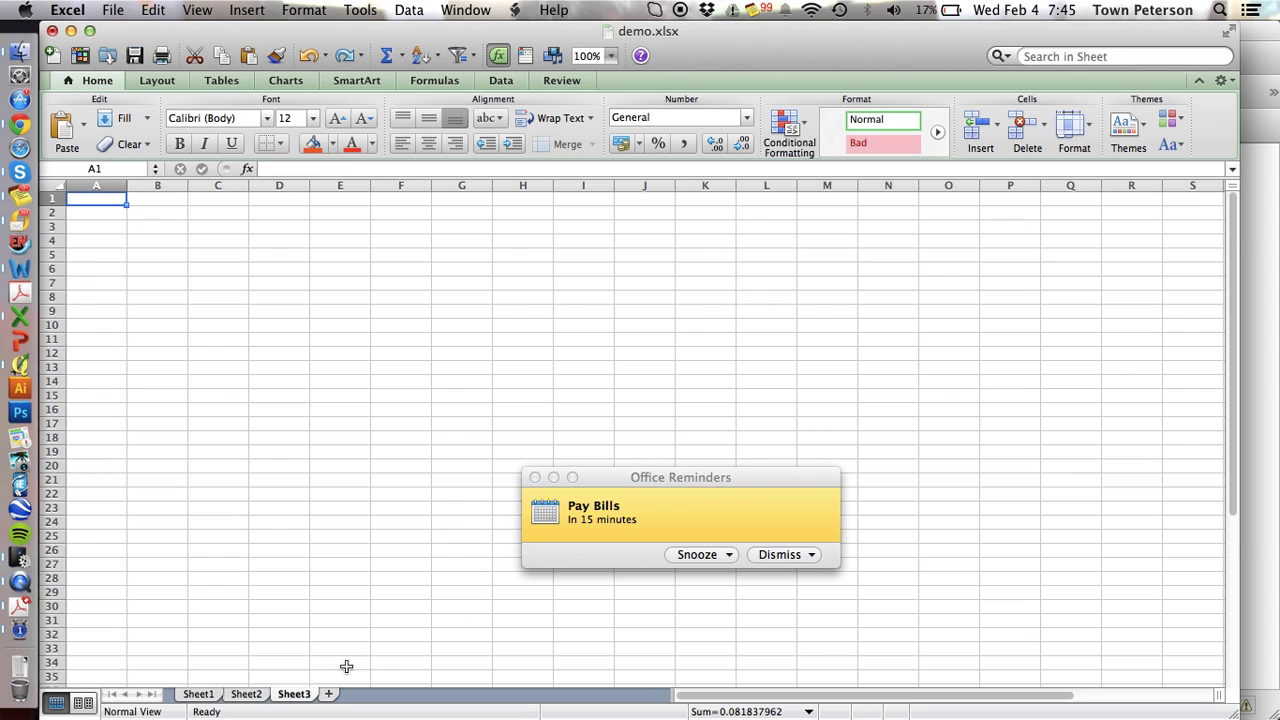
click(257, 696)
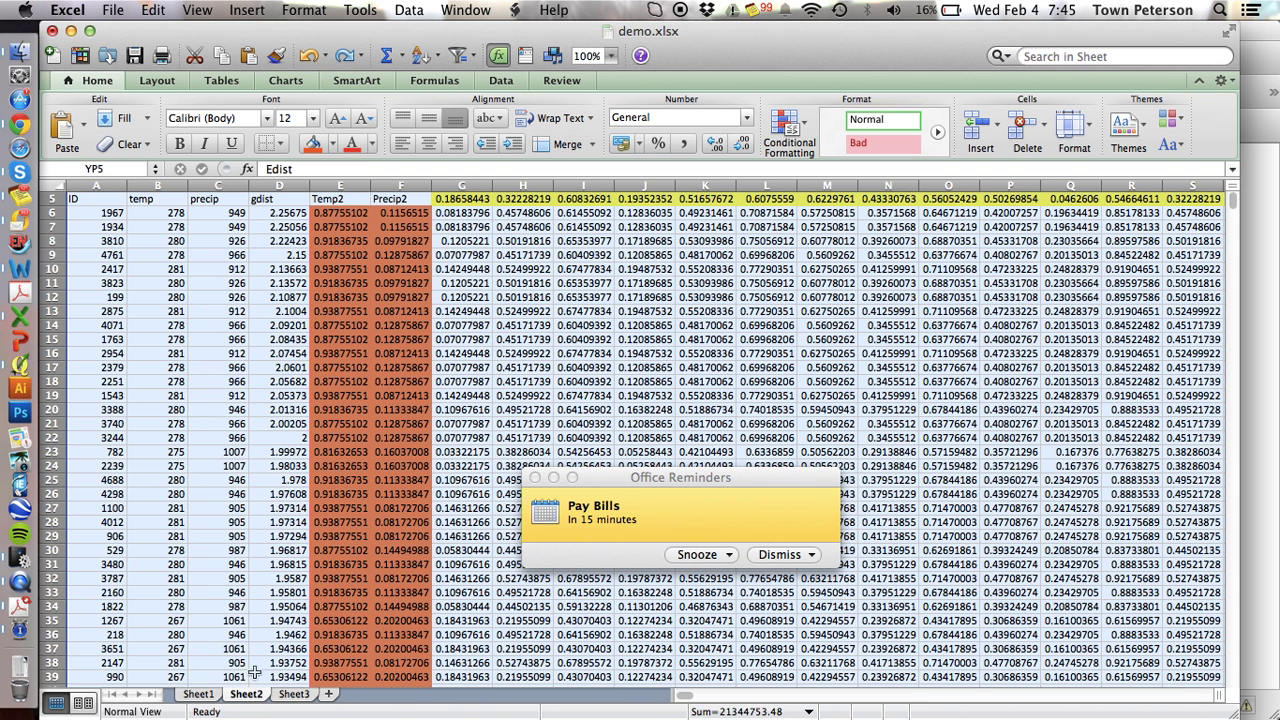
Copy all of Sheet2, select all of Sheet3, and dismiss the Pay Bills reminder
click(245, 480)
key(super+a)
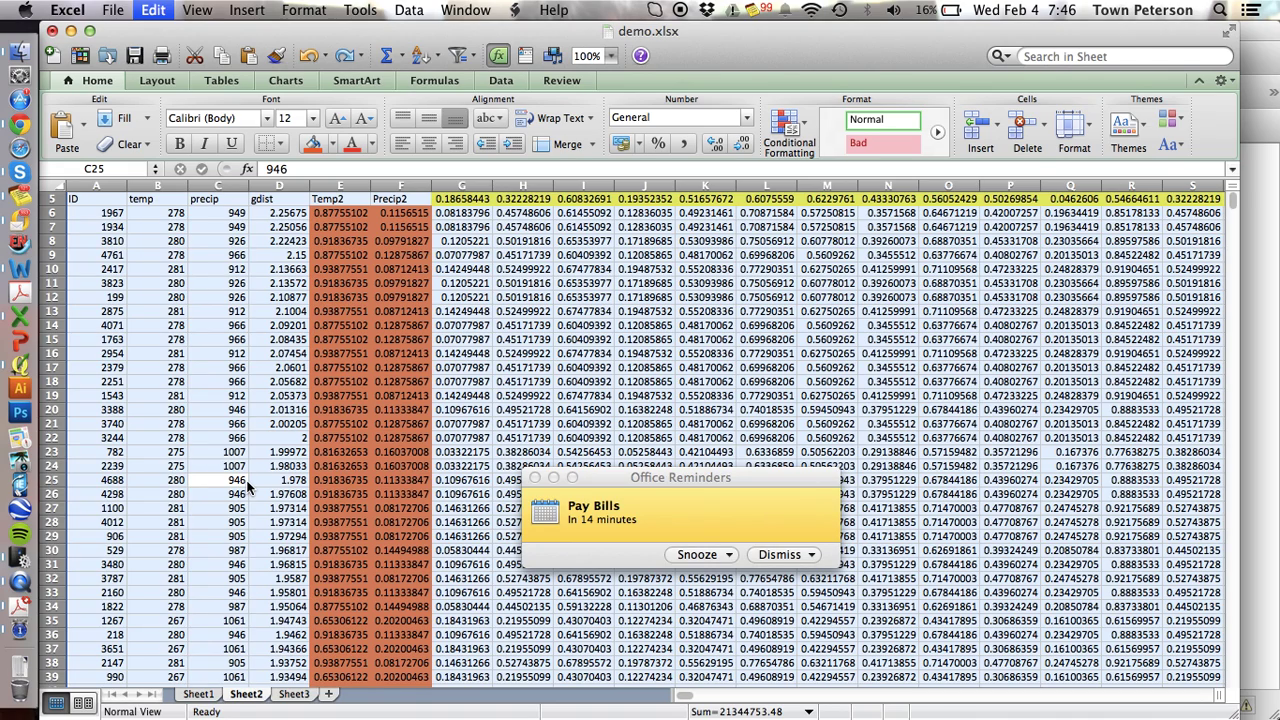
key(super+c)
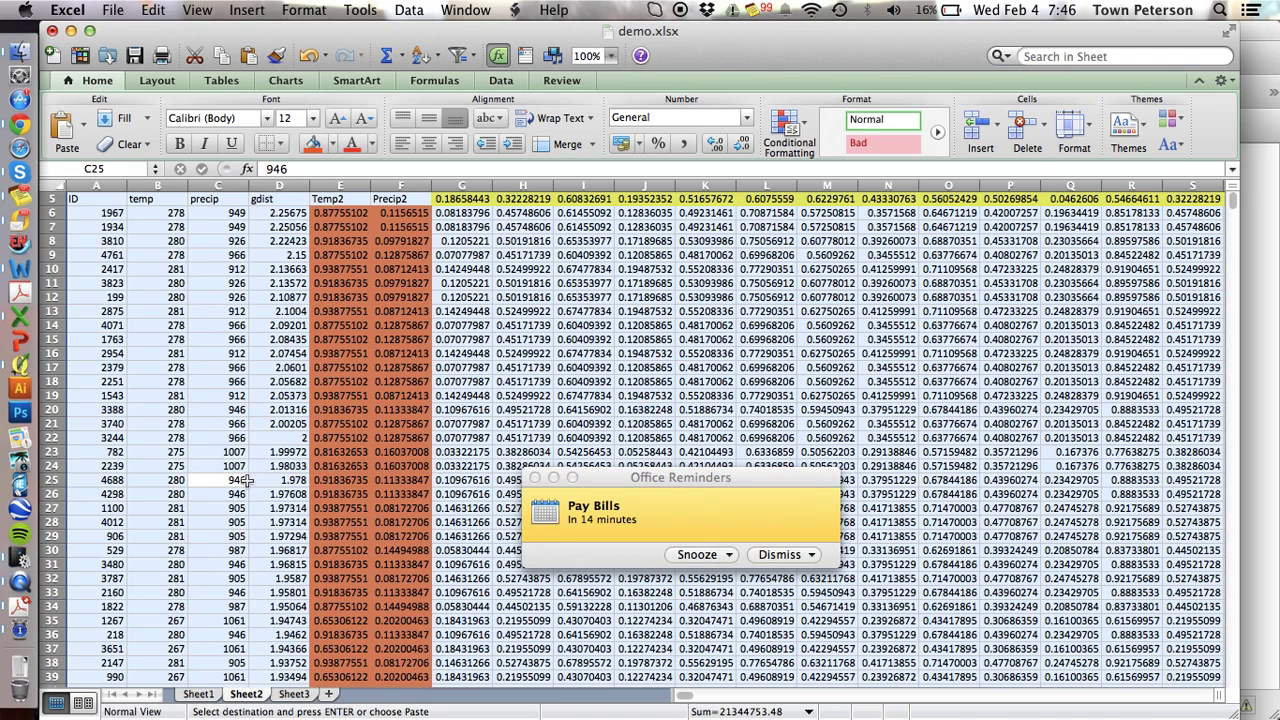
click(294, 694)
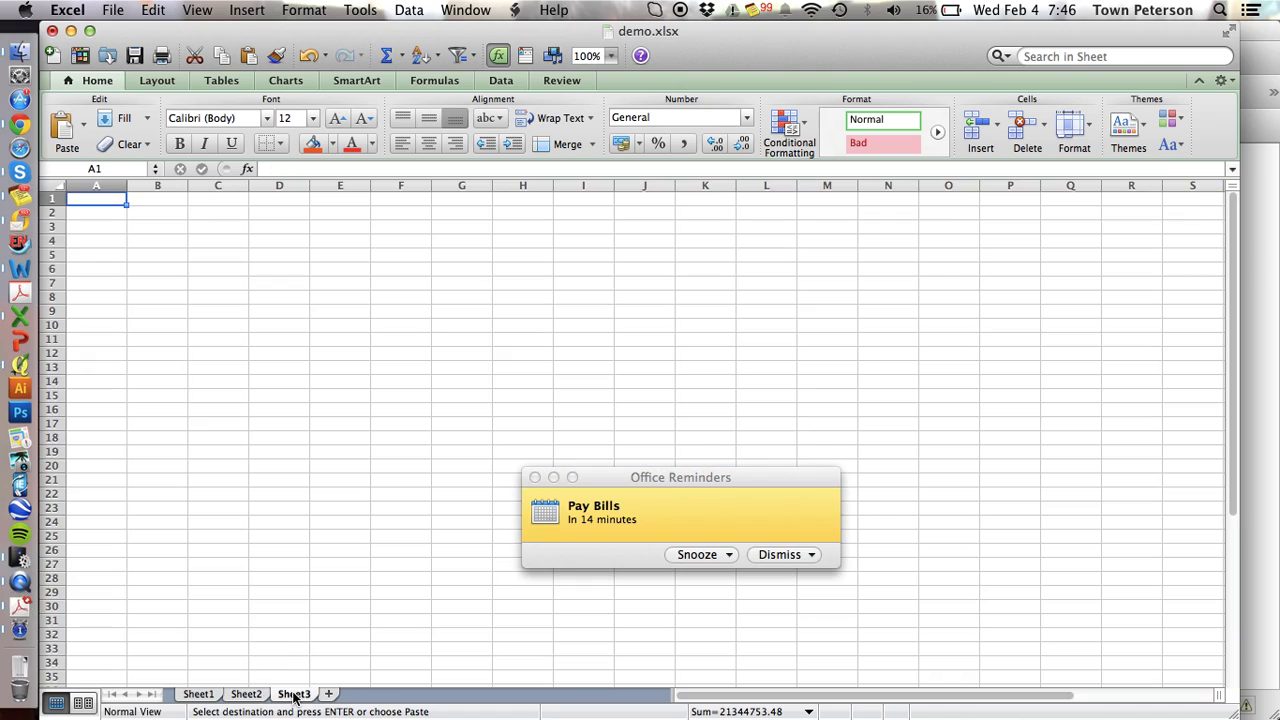
key(super+a)
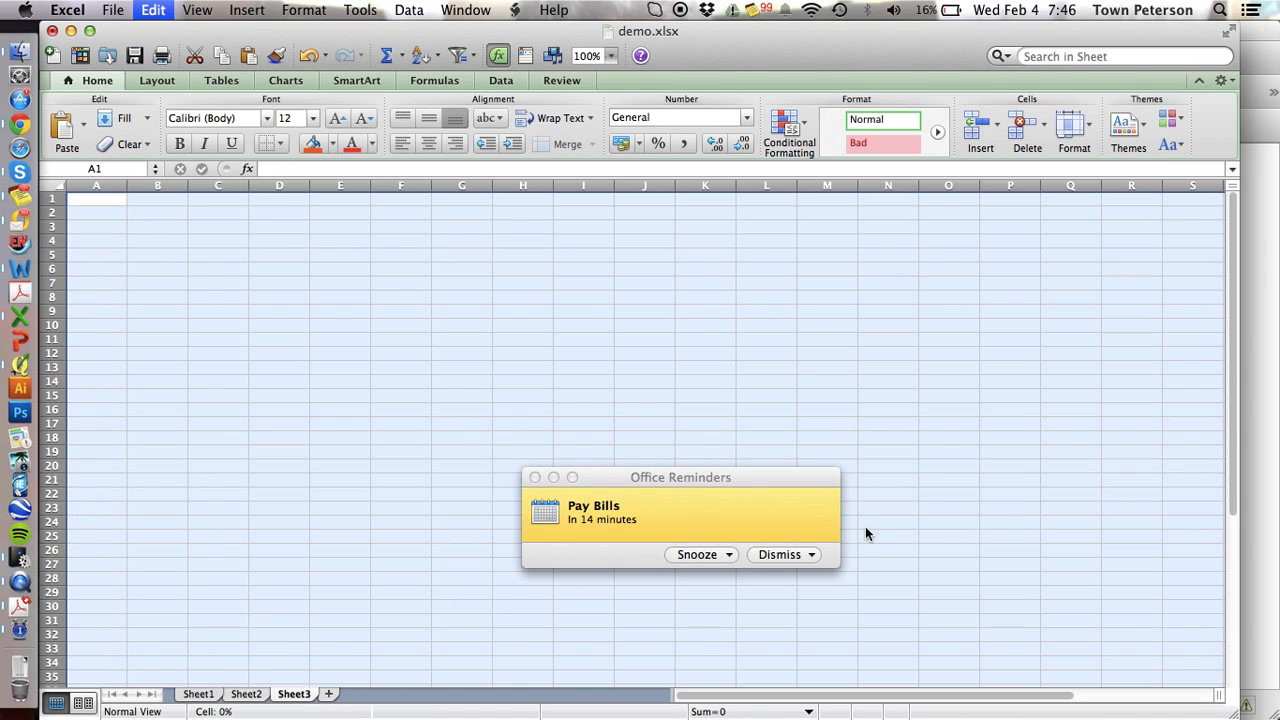
click(777, 554)
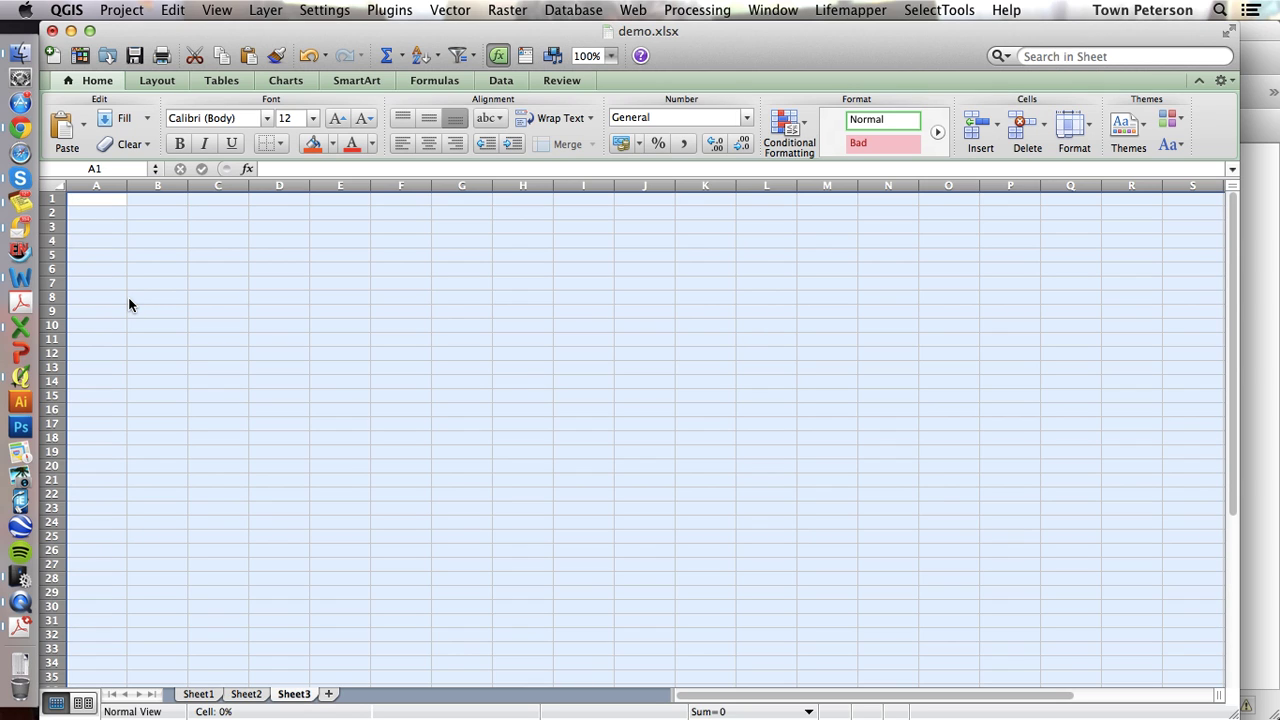
Paste Sheet2's table into Sheet3, then select rows 1–4 and begin deleting them
key(super+v)
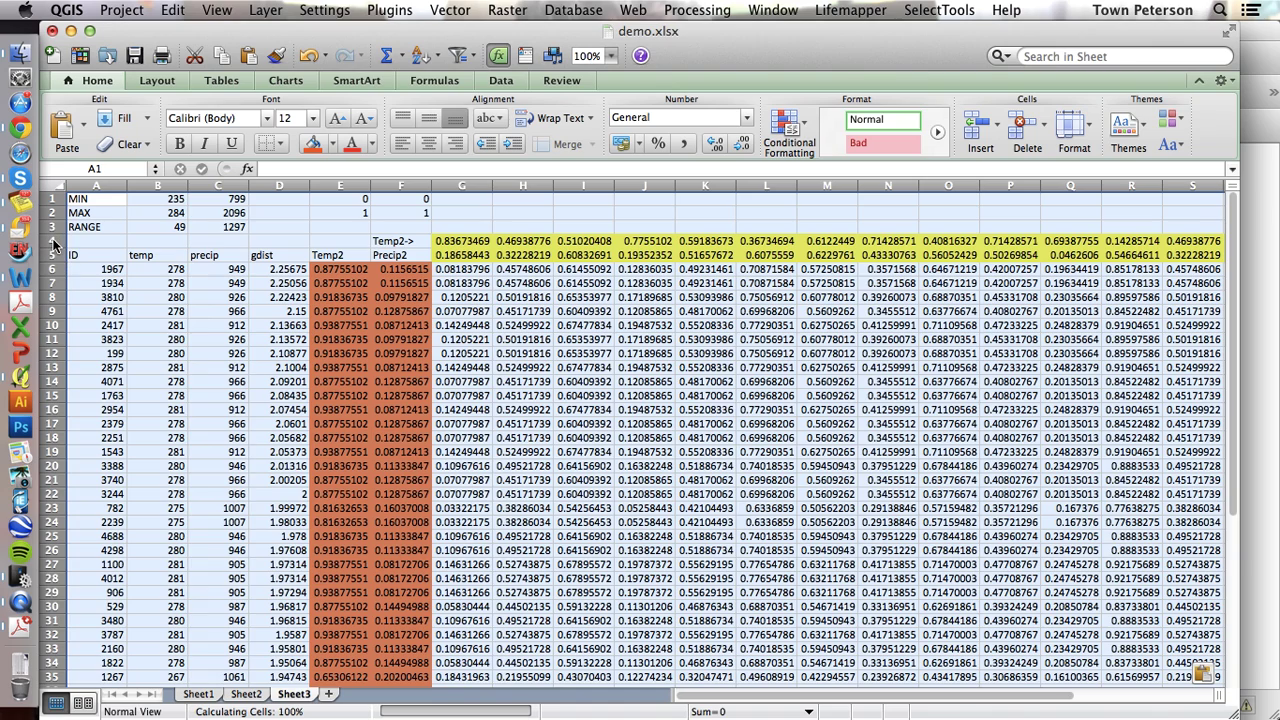
click(48, 241)
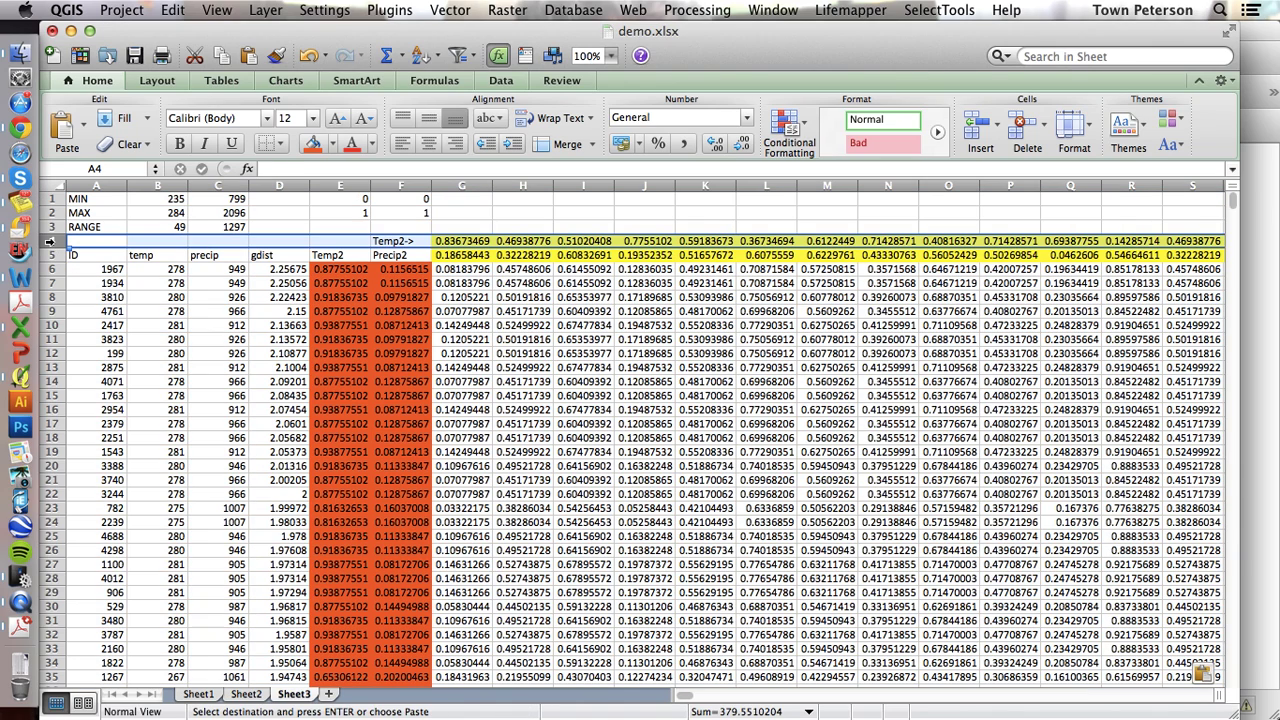
drag(48, 241, 48, 198)
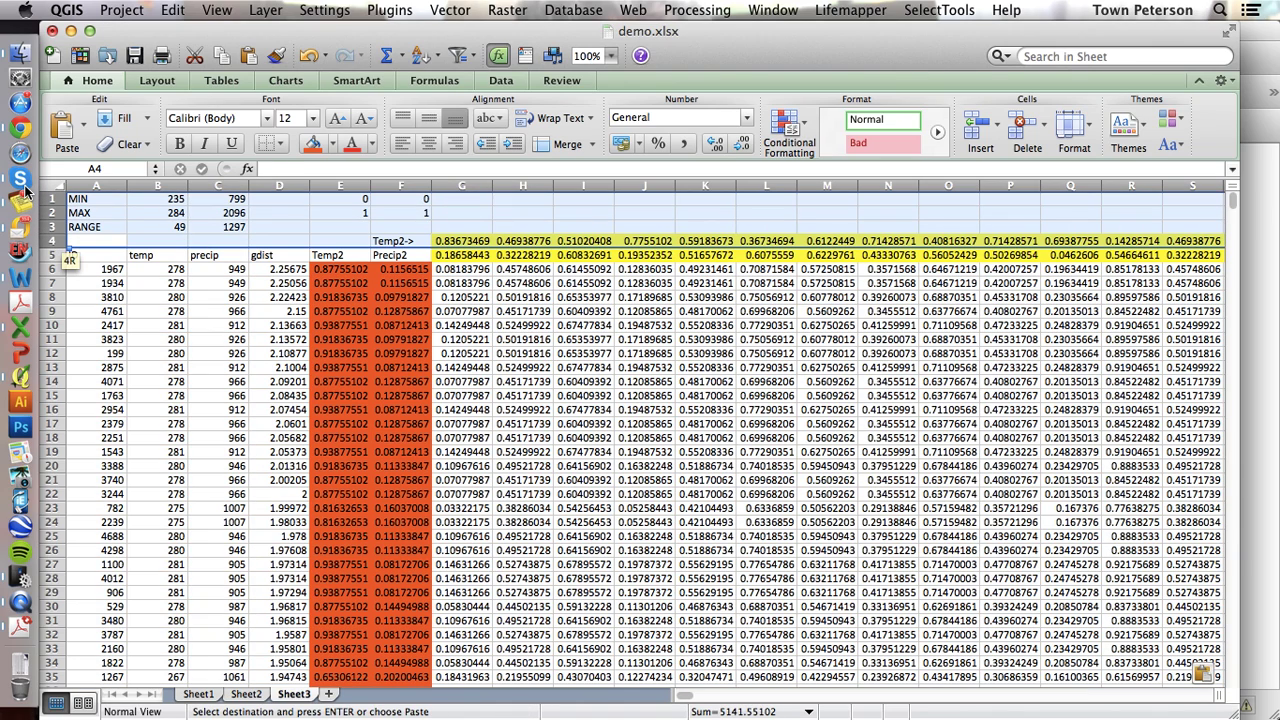
click(1022, 125)
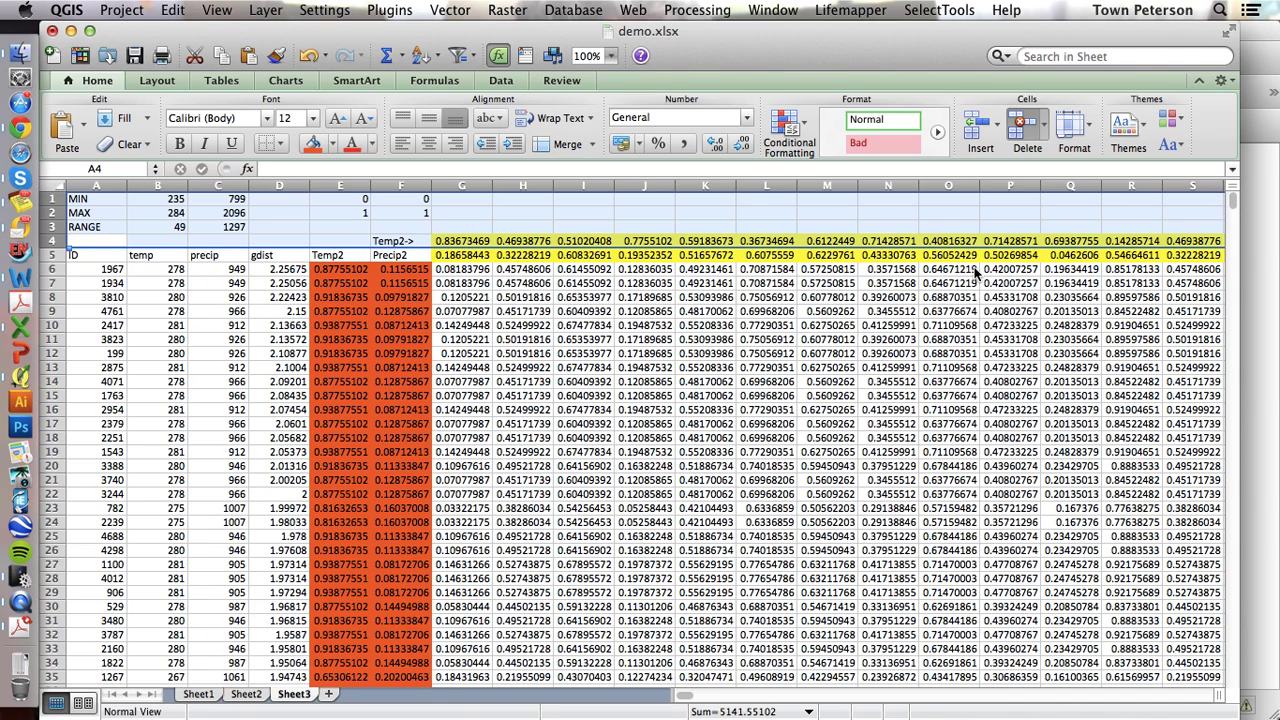
Delete the MIN, MAX, RANGE and Temp2-> rows so the formula columns show #REF!
key(super+minus)
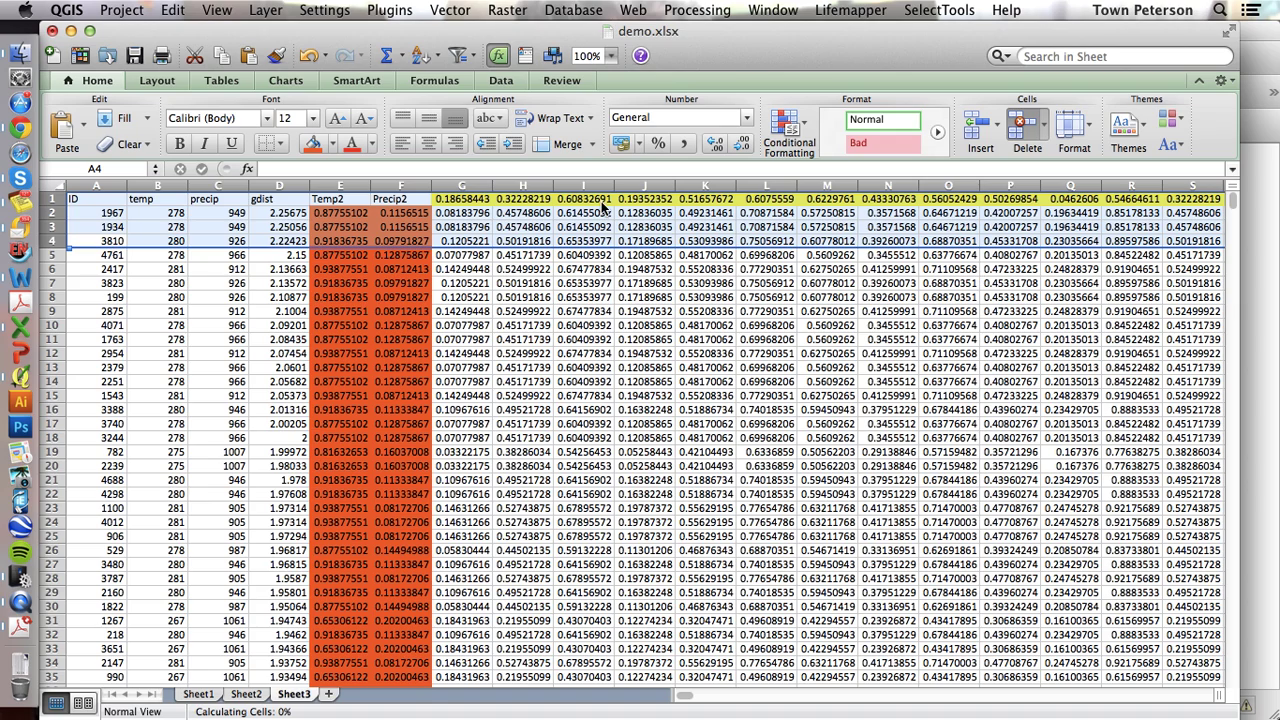
Save the workbook demo.xlsx
click(134, 55)
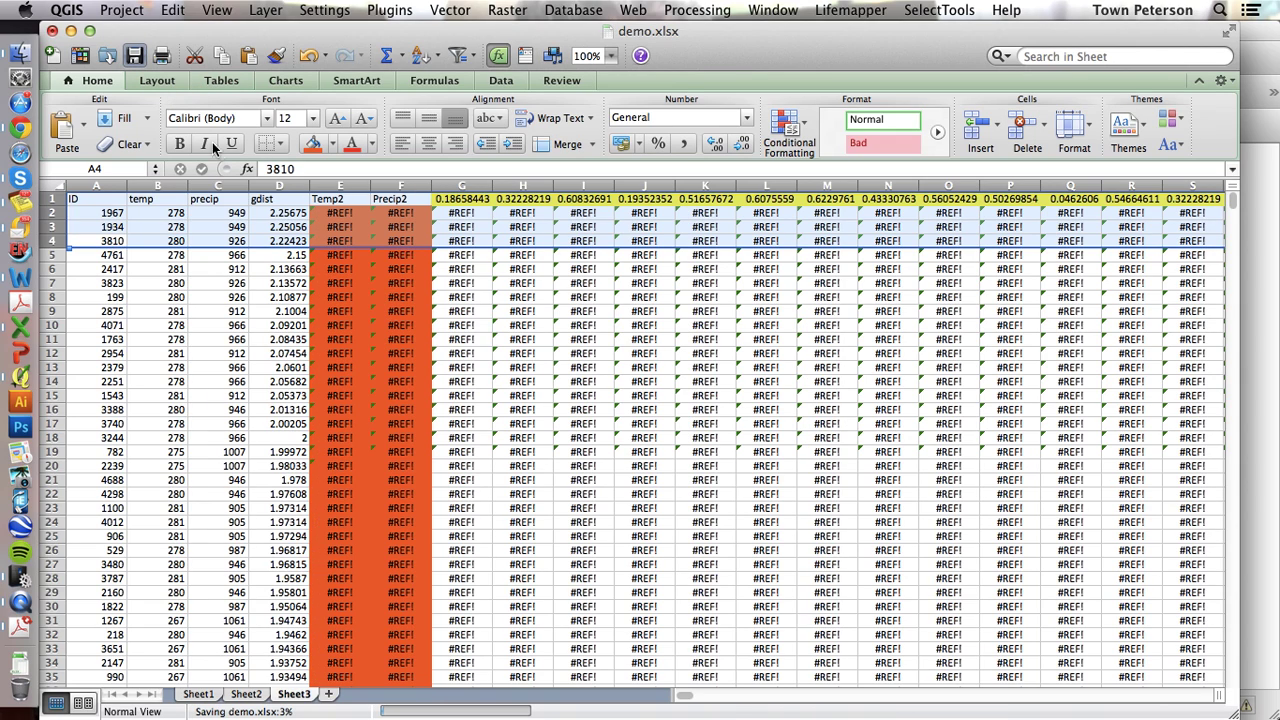